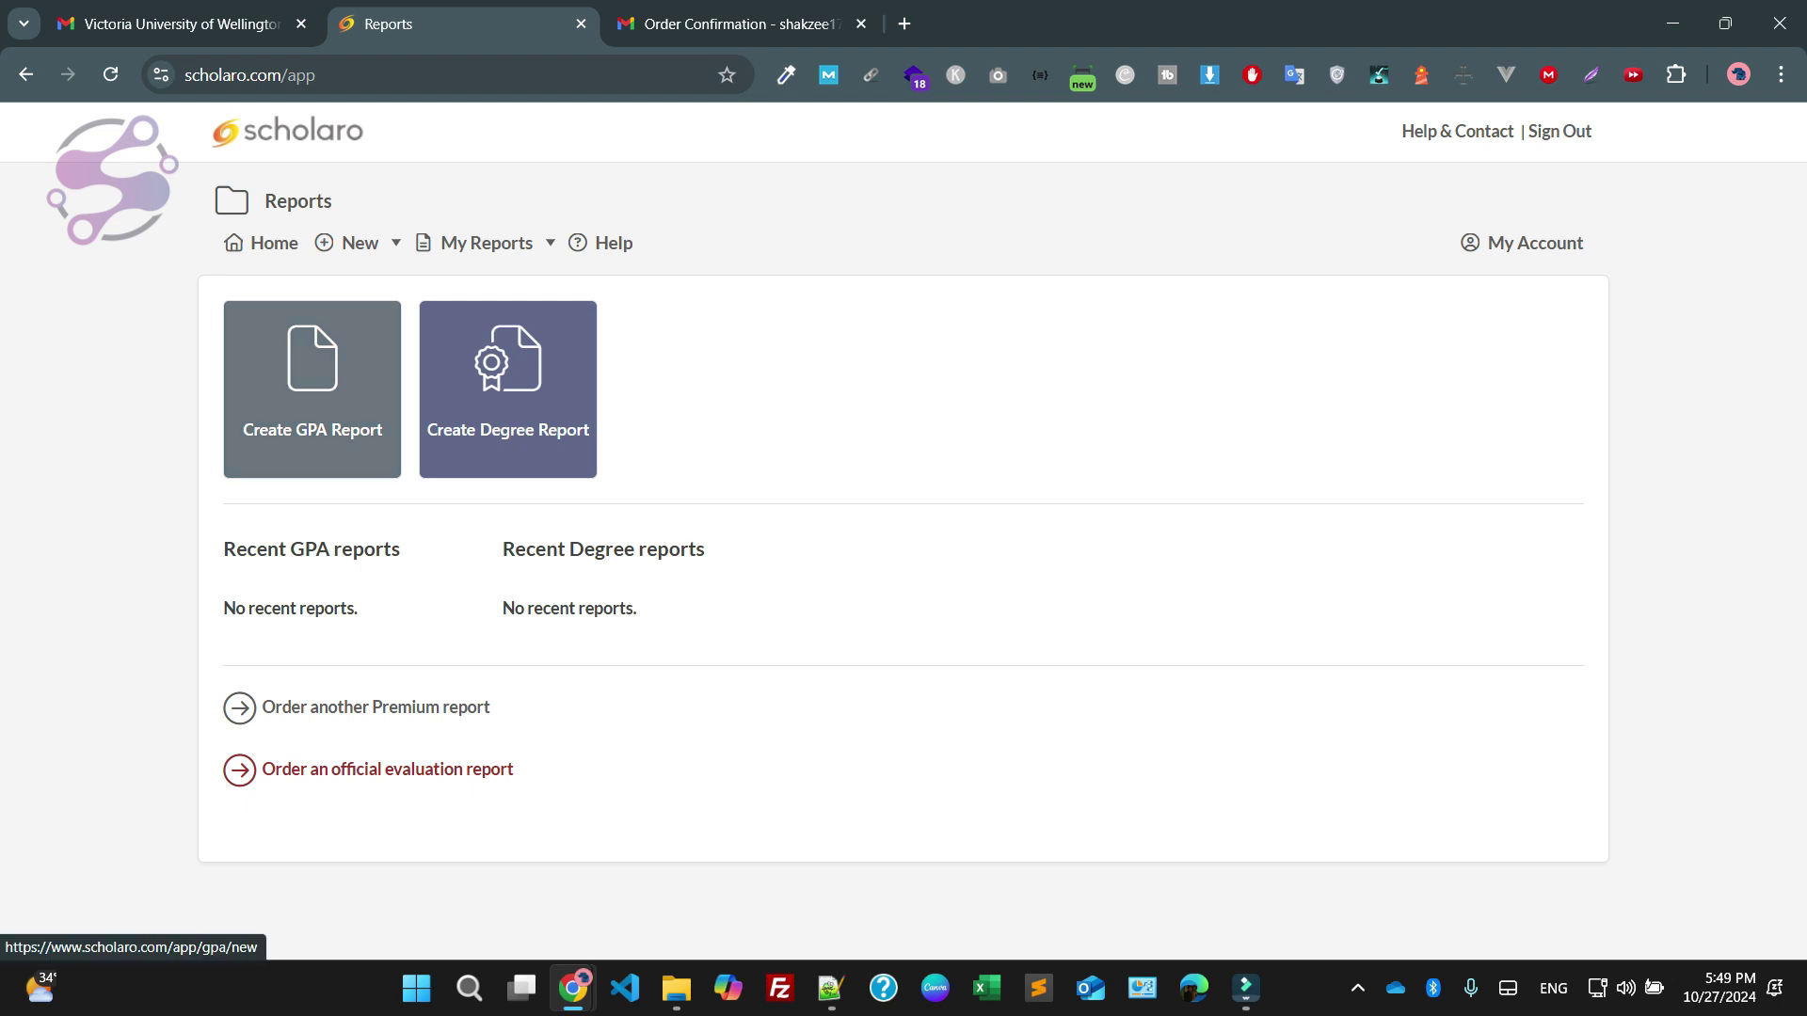
Start a new GPA report, entering the student's full name and reusing it as the report name
left_click(313, 386)
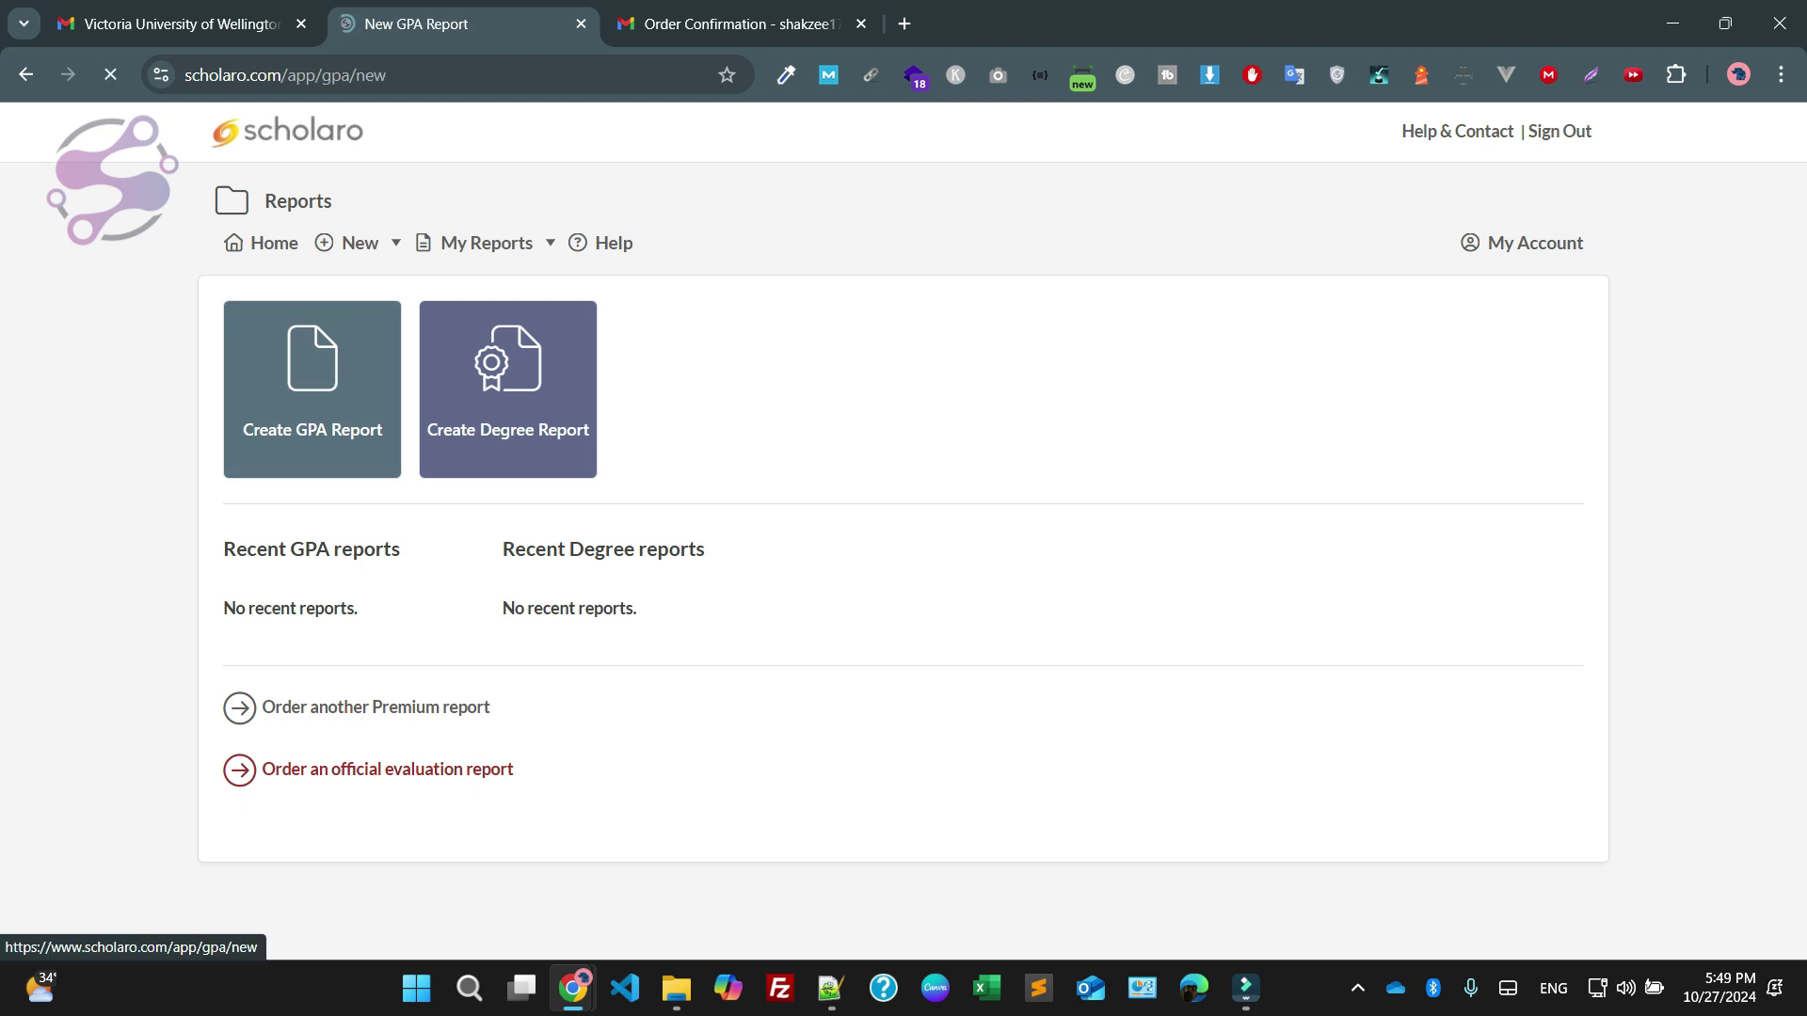
left_click(313, 368)
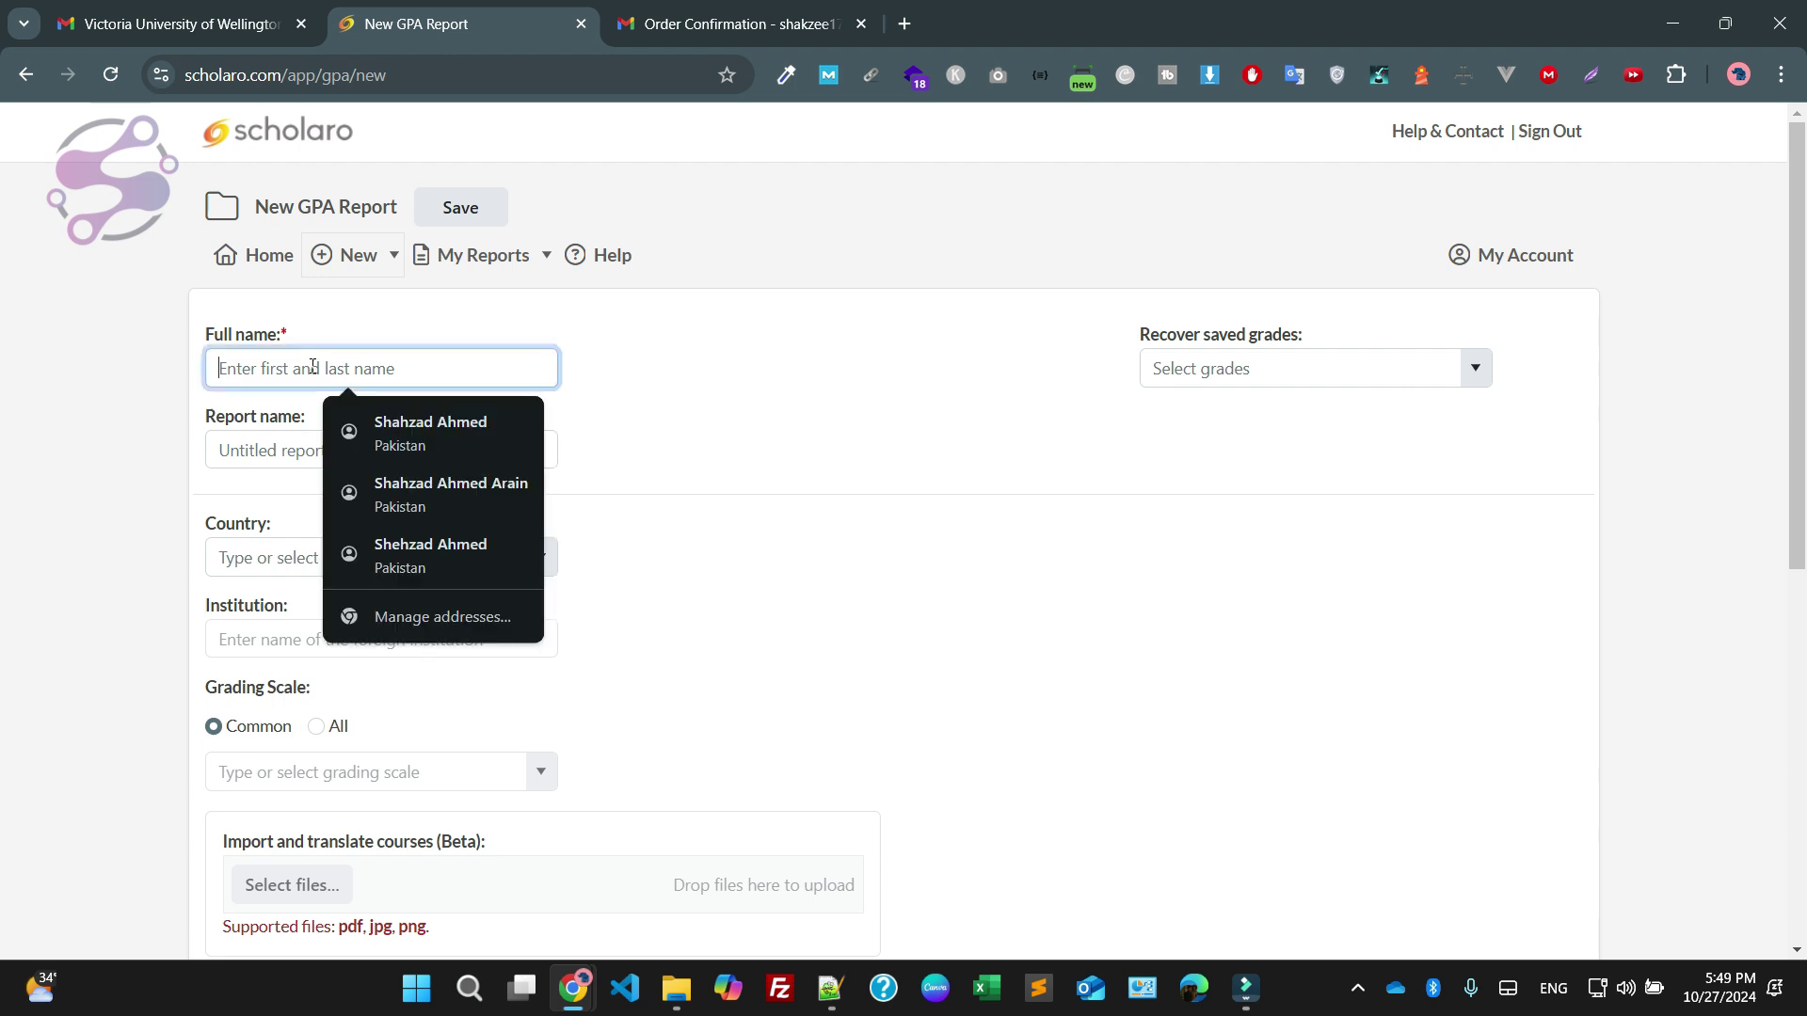
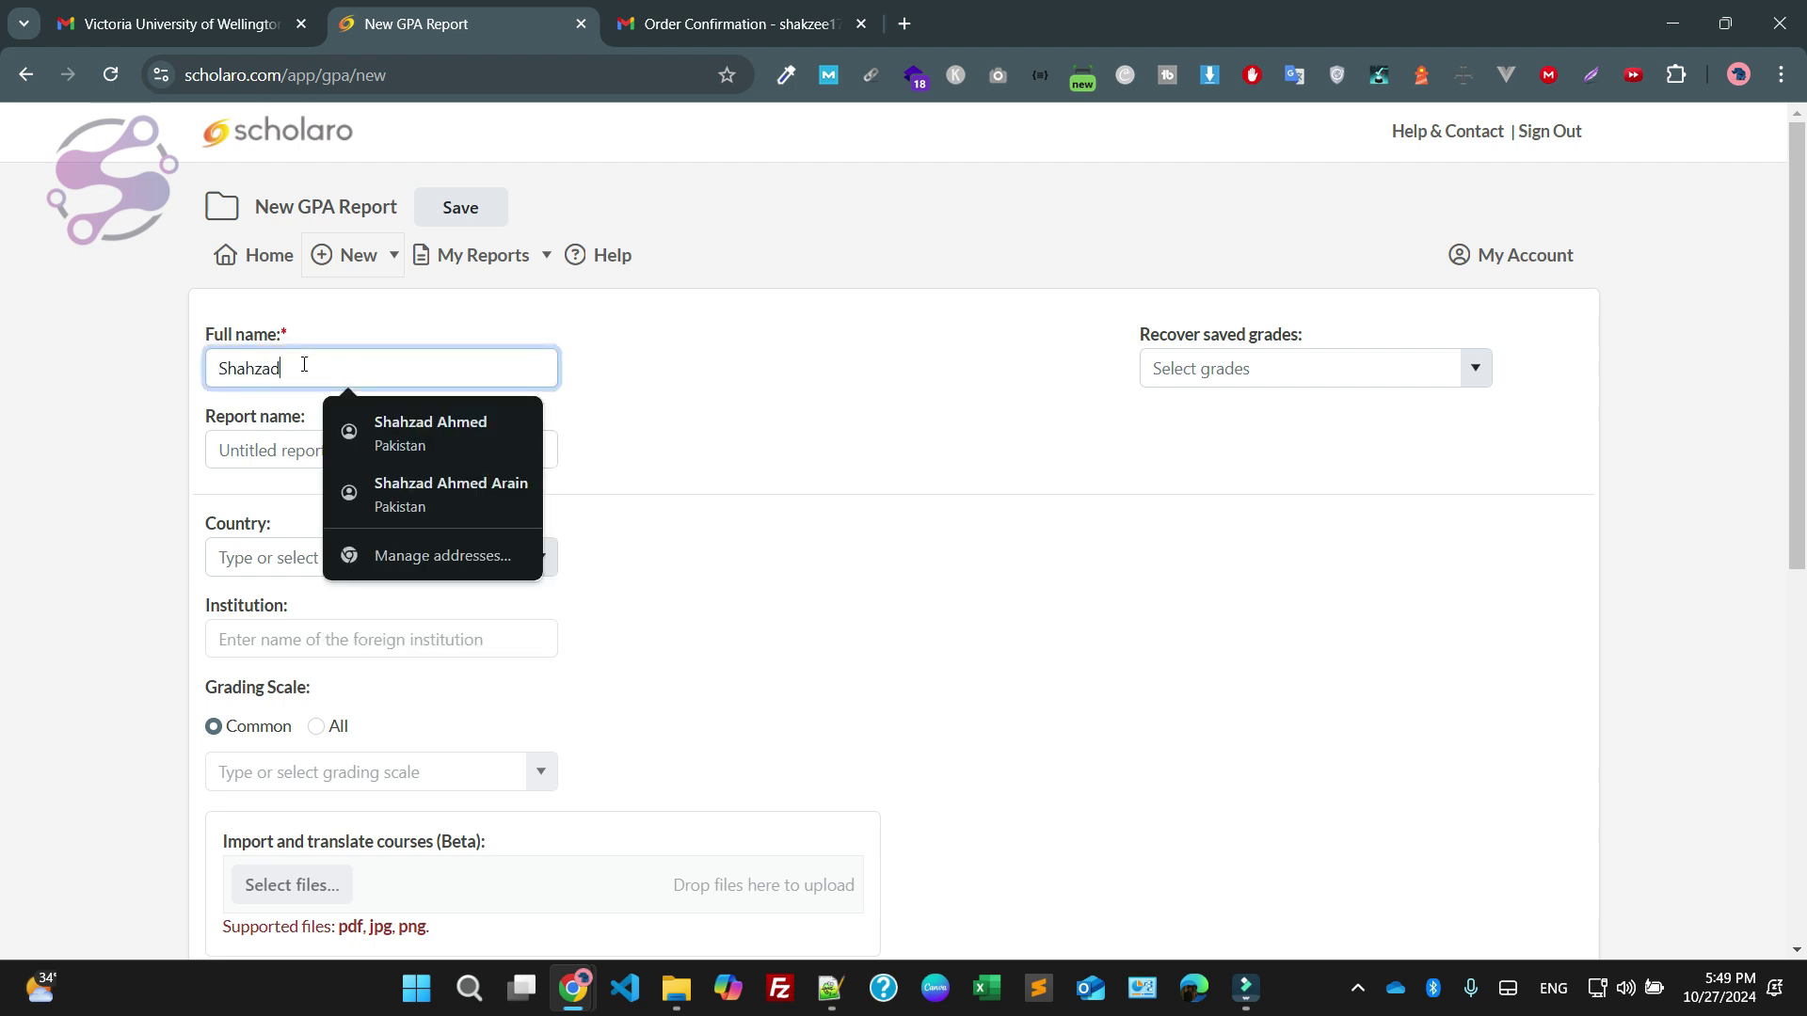
left_click(479, 467)
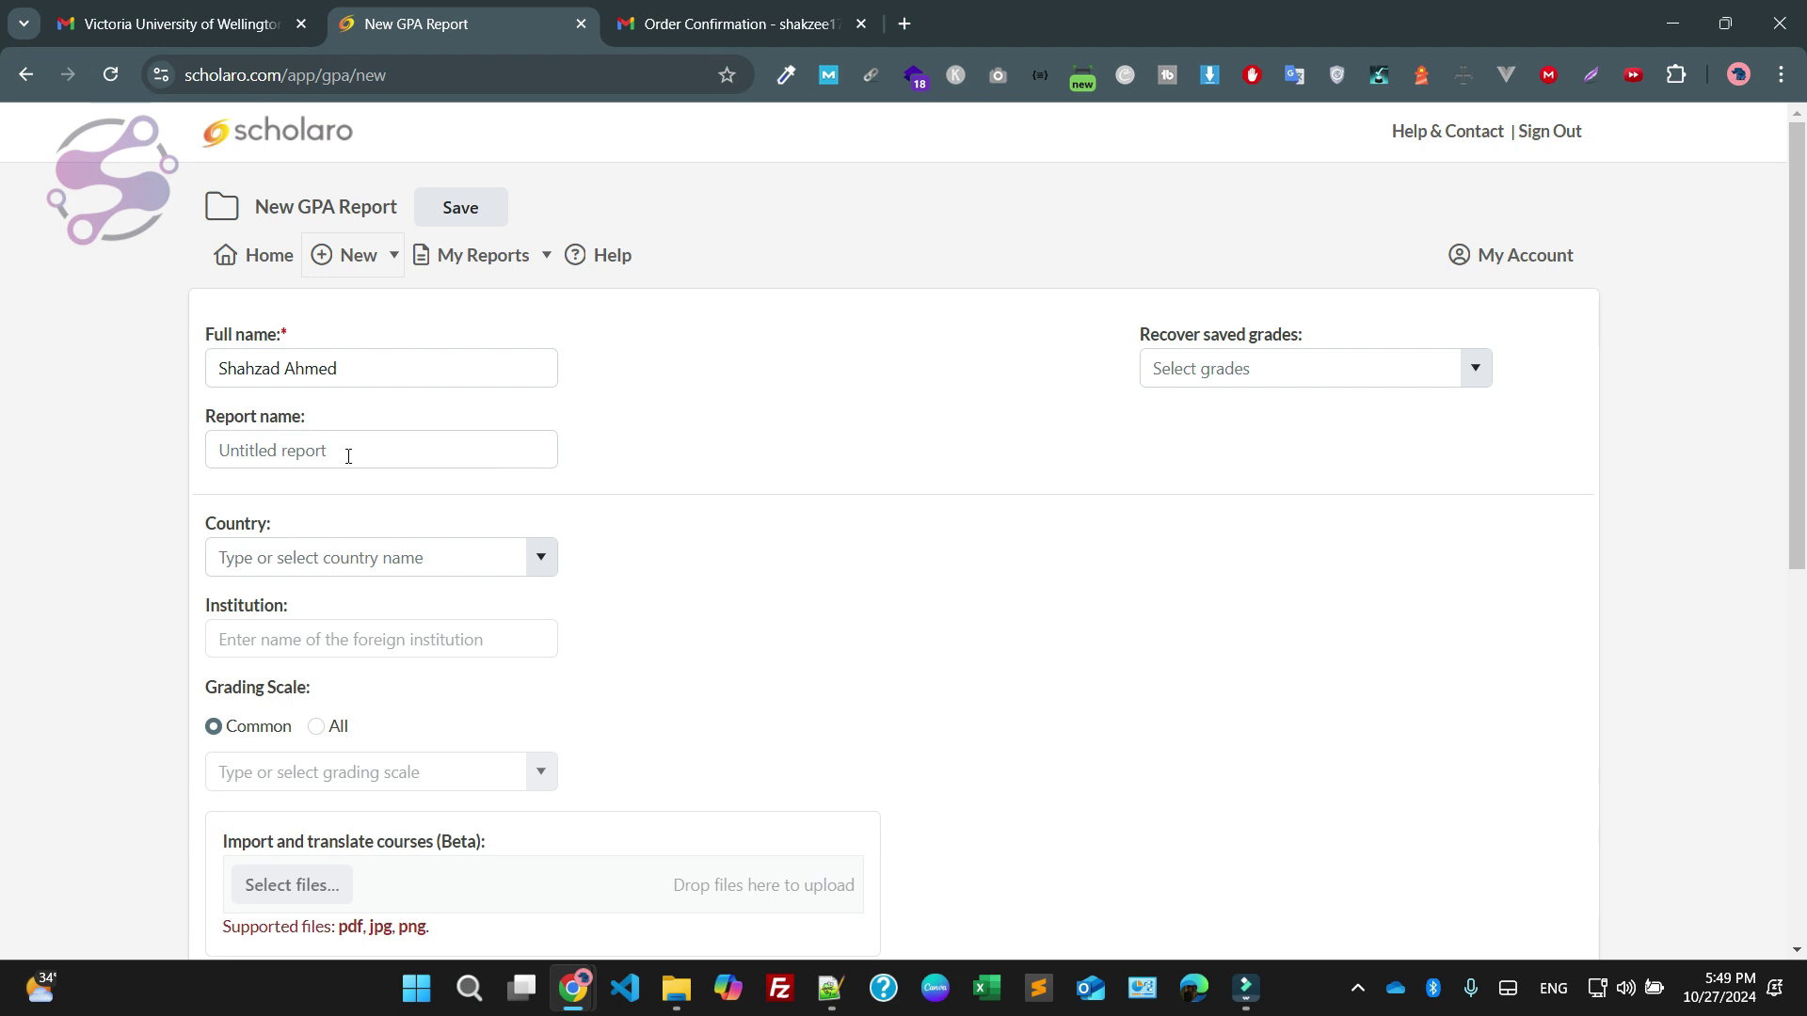
left_click(354, 376)
key("ctrl+a")
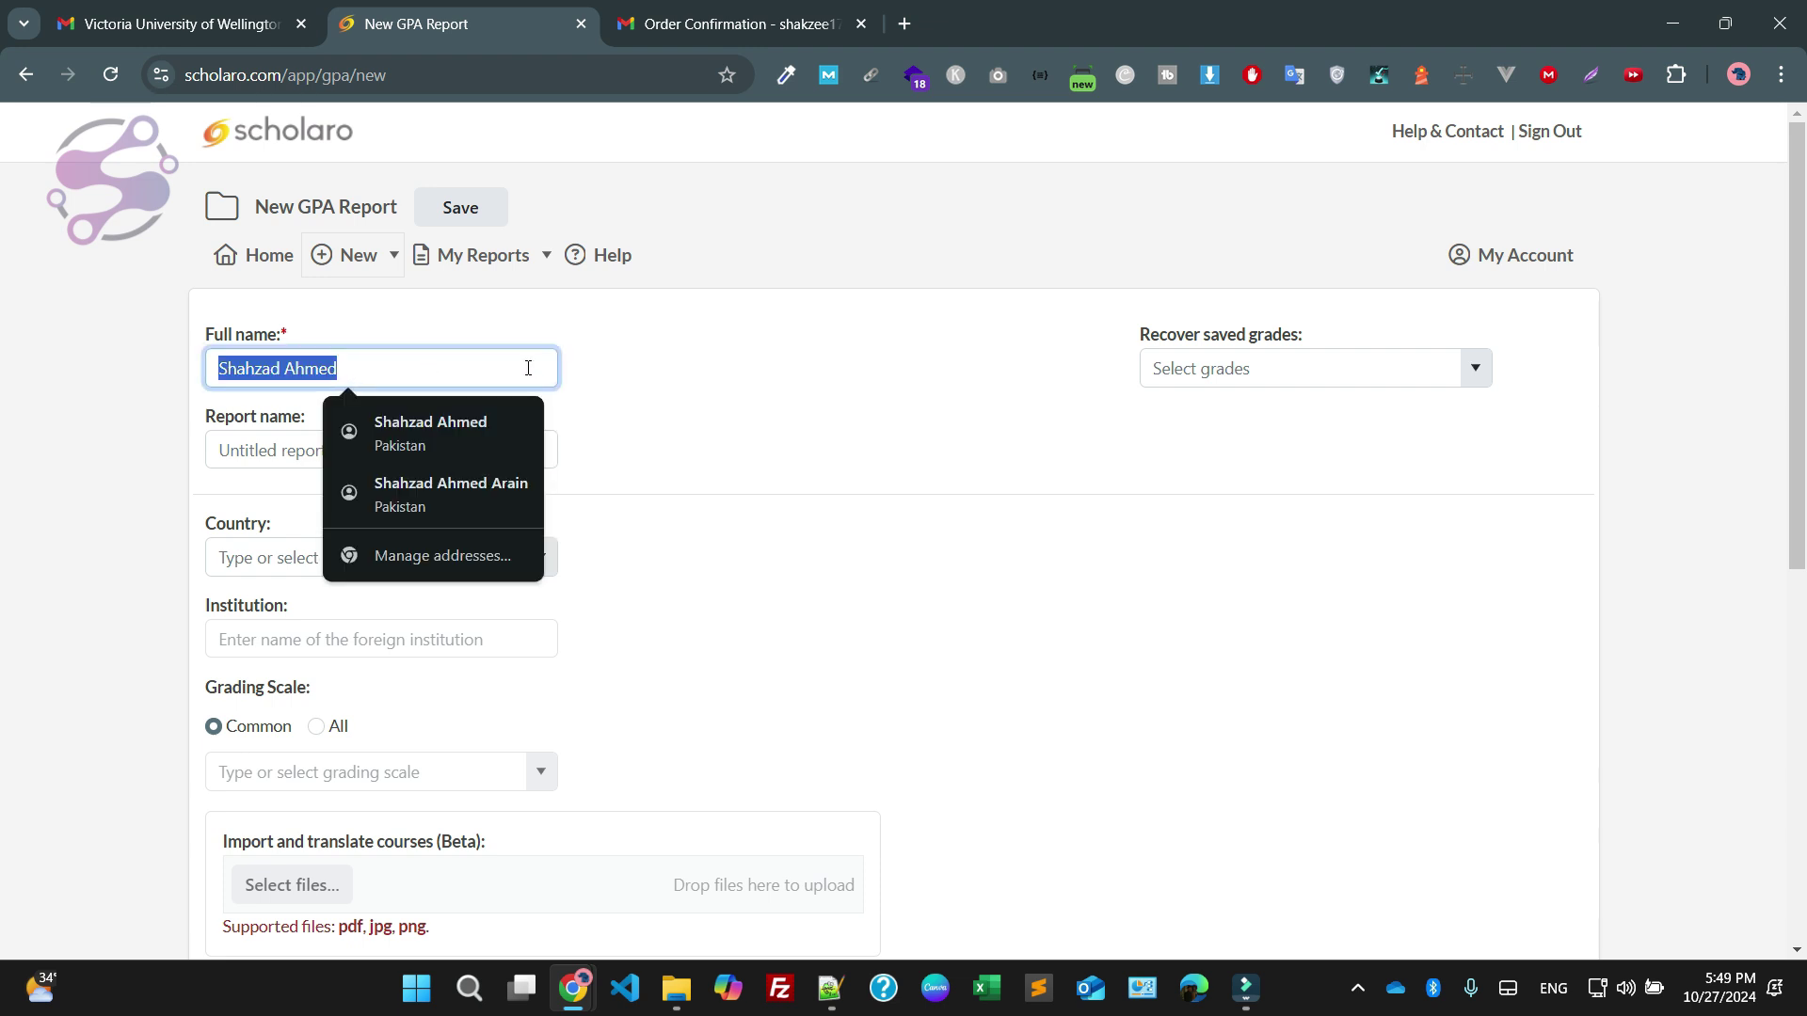
left_click(460, 360)
key("ctrl+a")
key("ctrl+c")
left_click(481, 449)
key("ctrl+v")
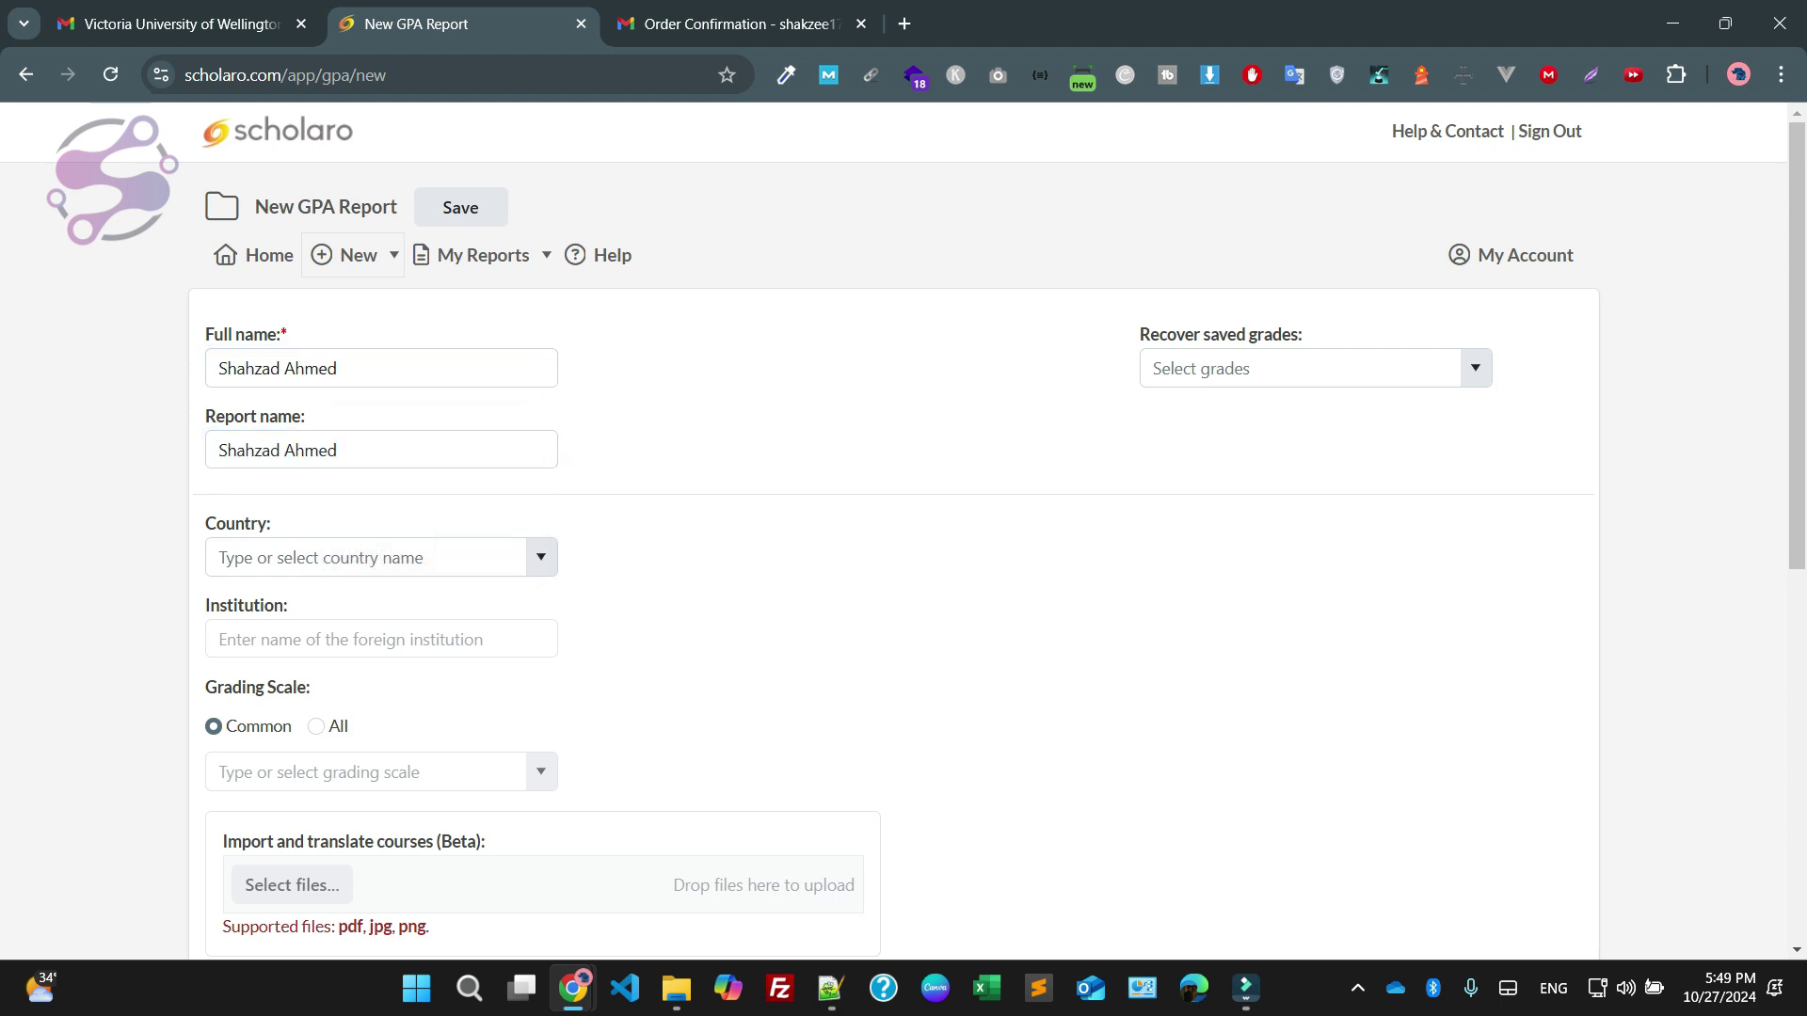
Set the country to Pakistan and the institution to Iqra university
left_click(287, 549)
type("pakistan")
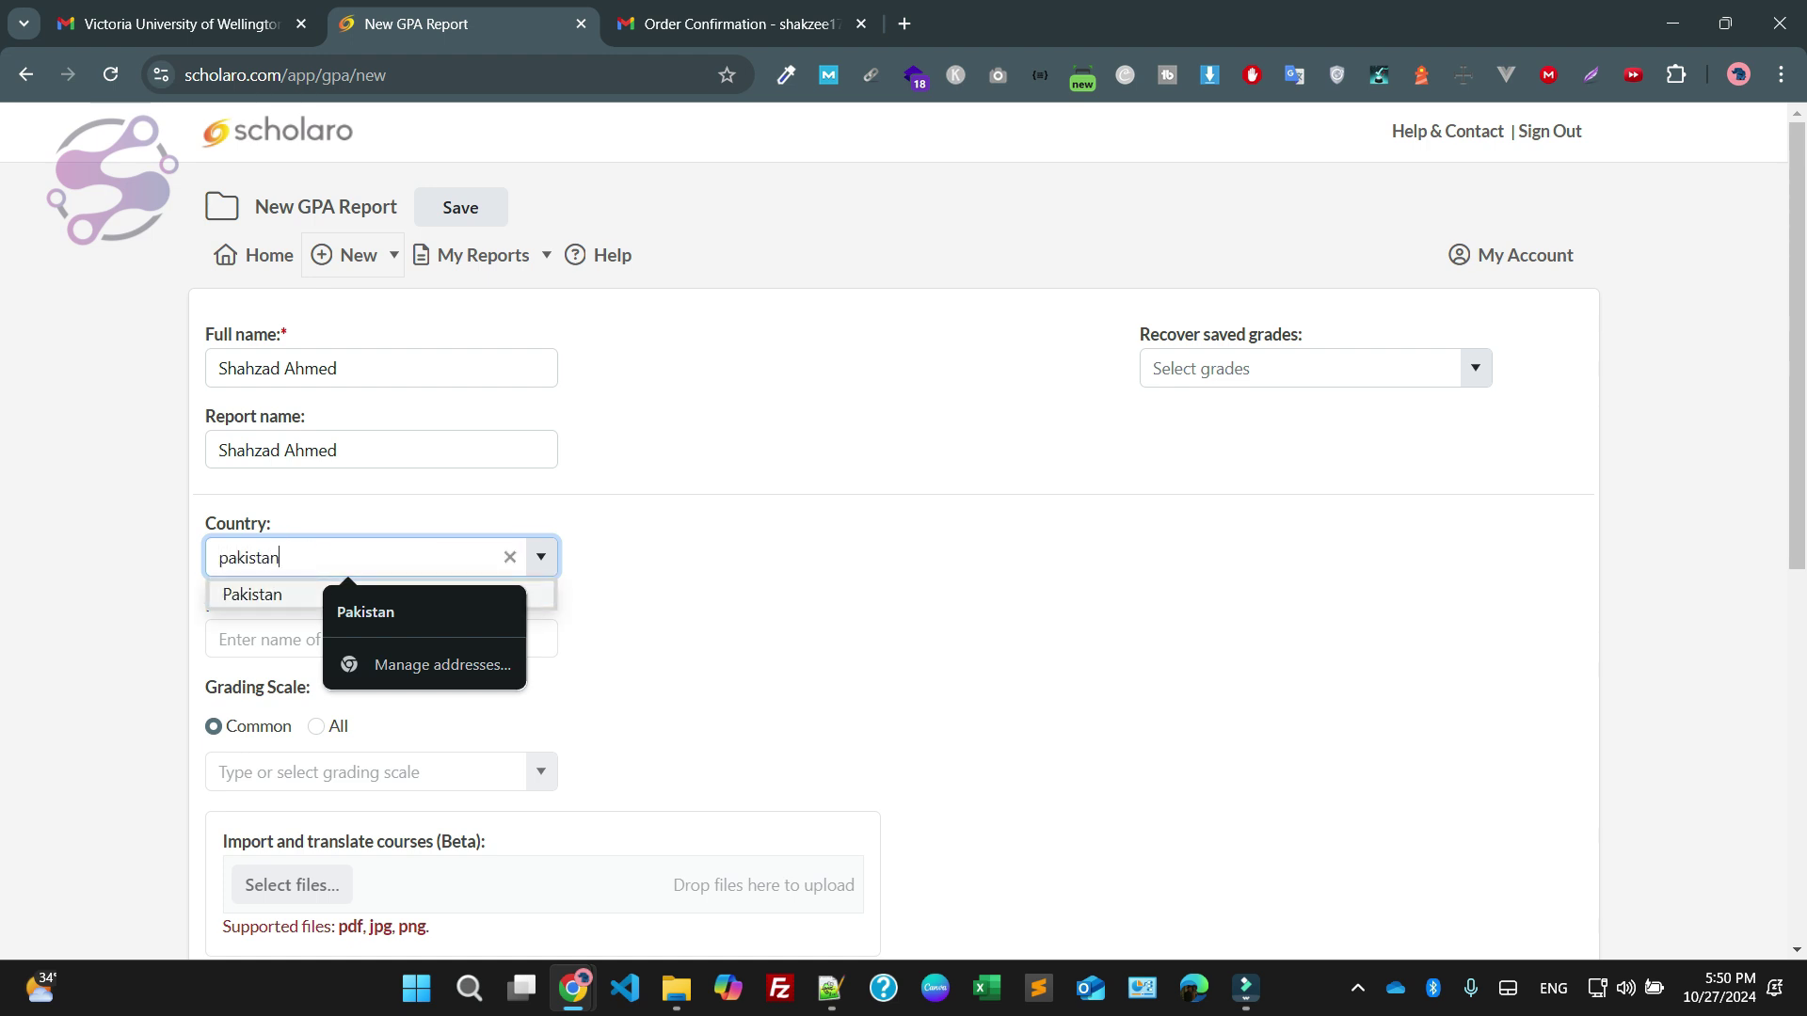
left_click(252, 594)
scroll(391, 405, "down", 2)
left_click(391, 401)
type("iqra")
key("Down")
key("Down")
key("Return")
Review the loaded Iqra University grading scale table and start a transcript file import
scroll(392, 399, "down", 1)
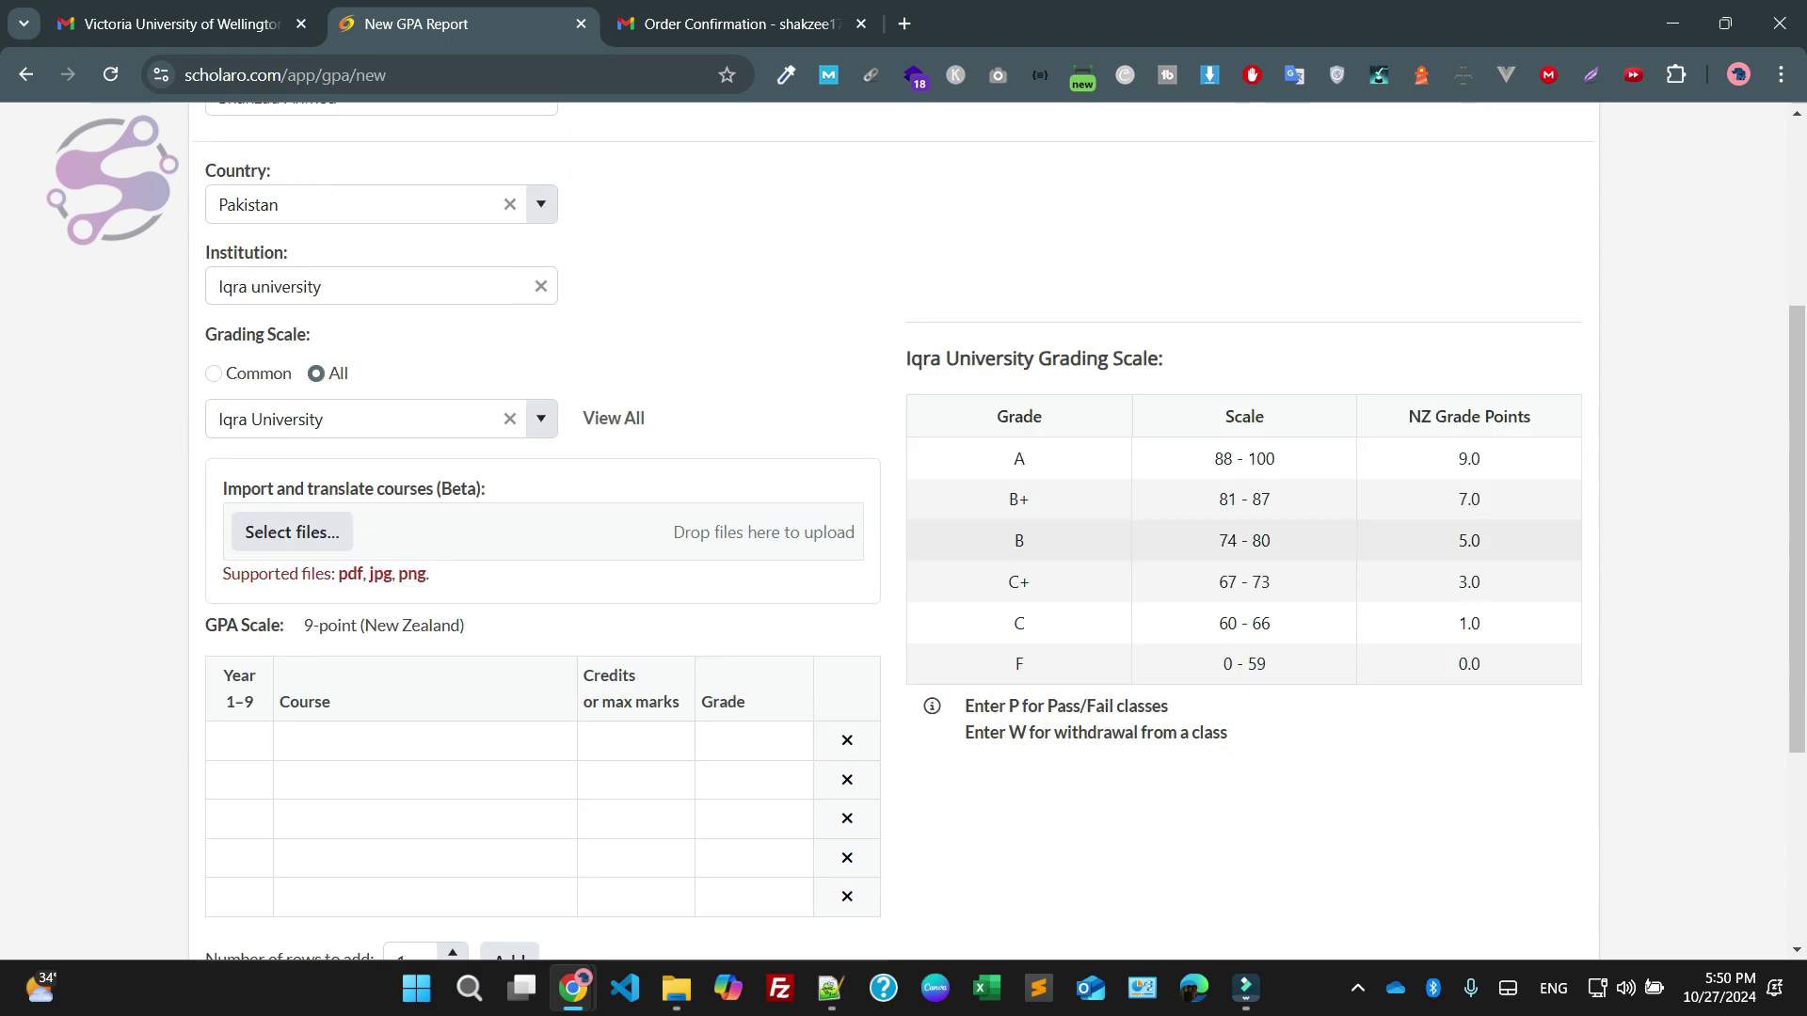
left_click_drag(998, 459, 1487, 665)
left_click(1223, 829)
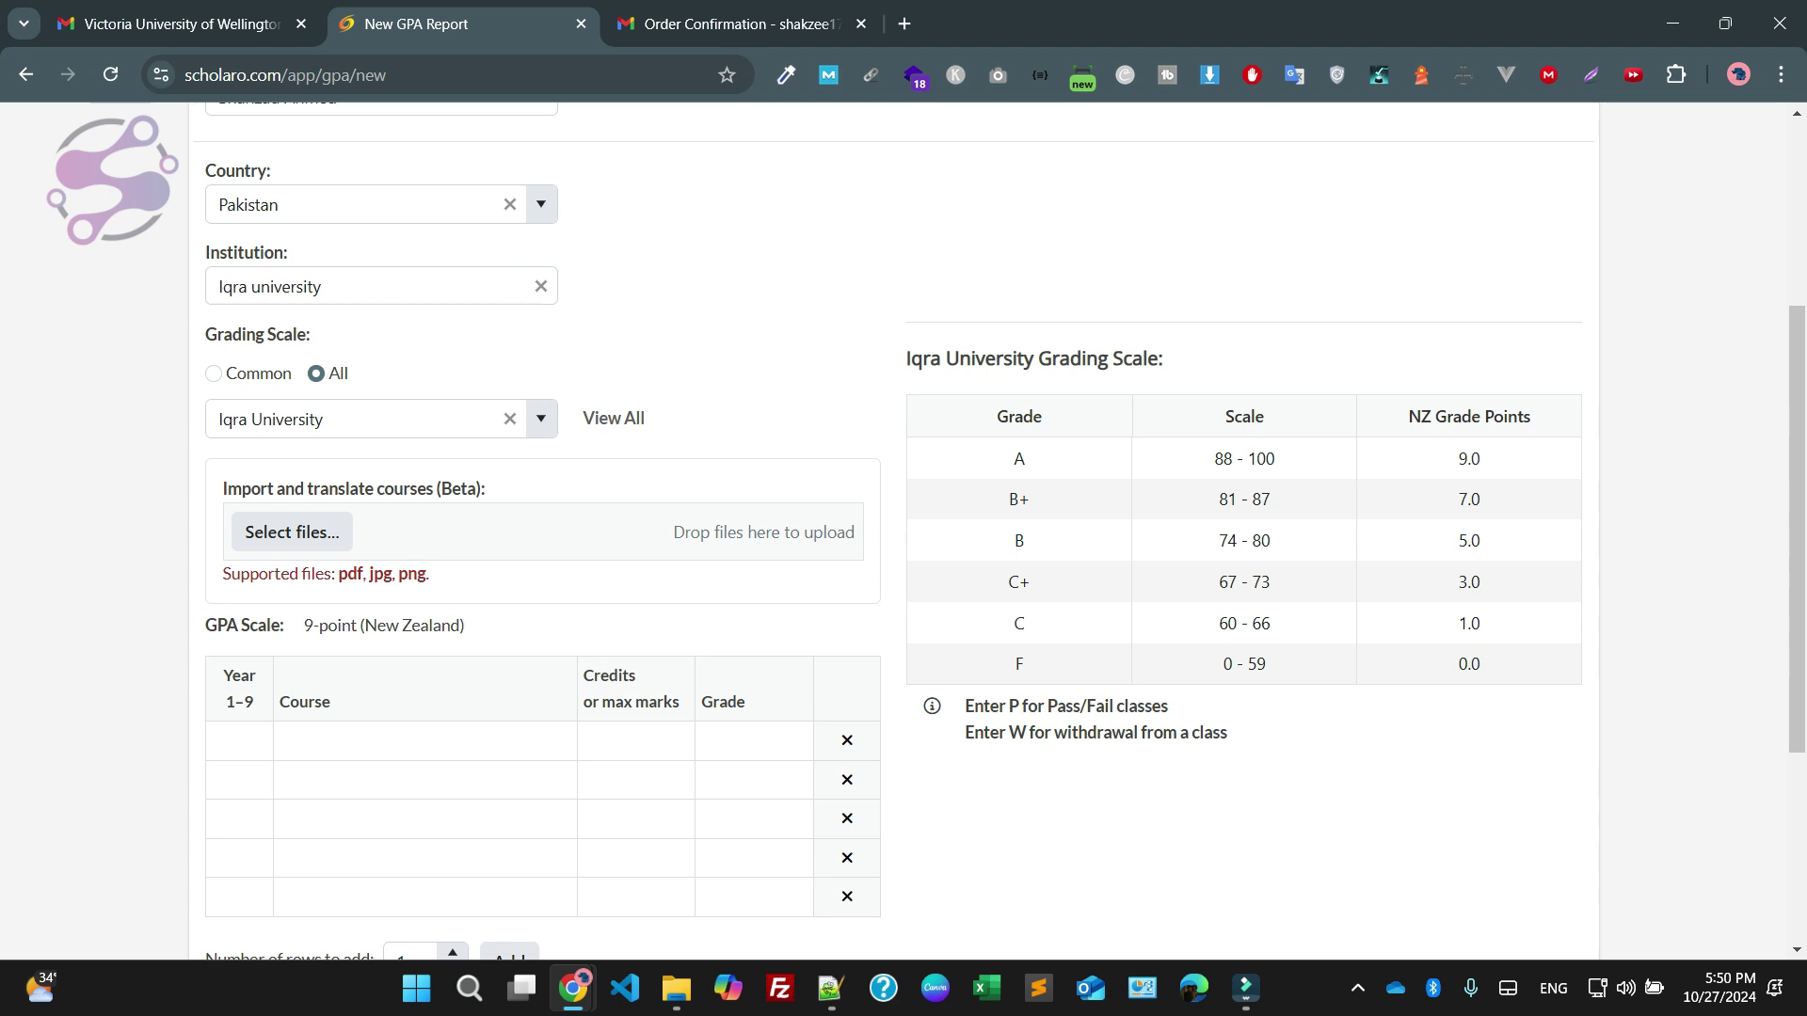
left_click(292, 532)
Upload the Masters Transcript image from the applicant's MS documents folder
left_click(107, 303)
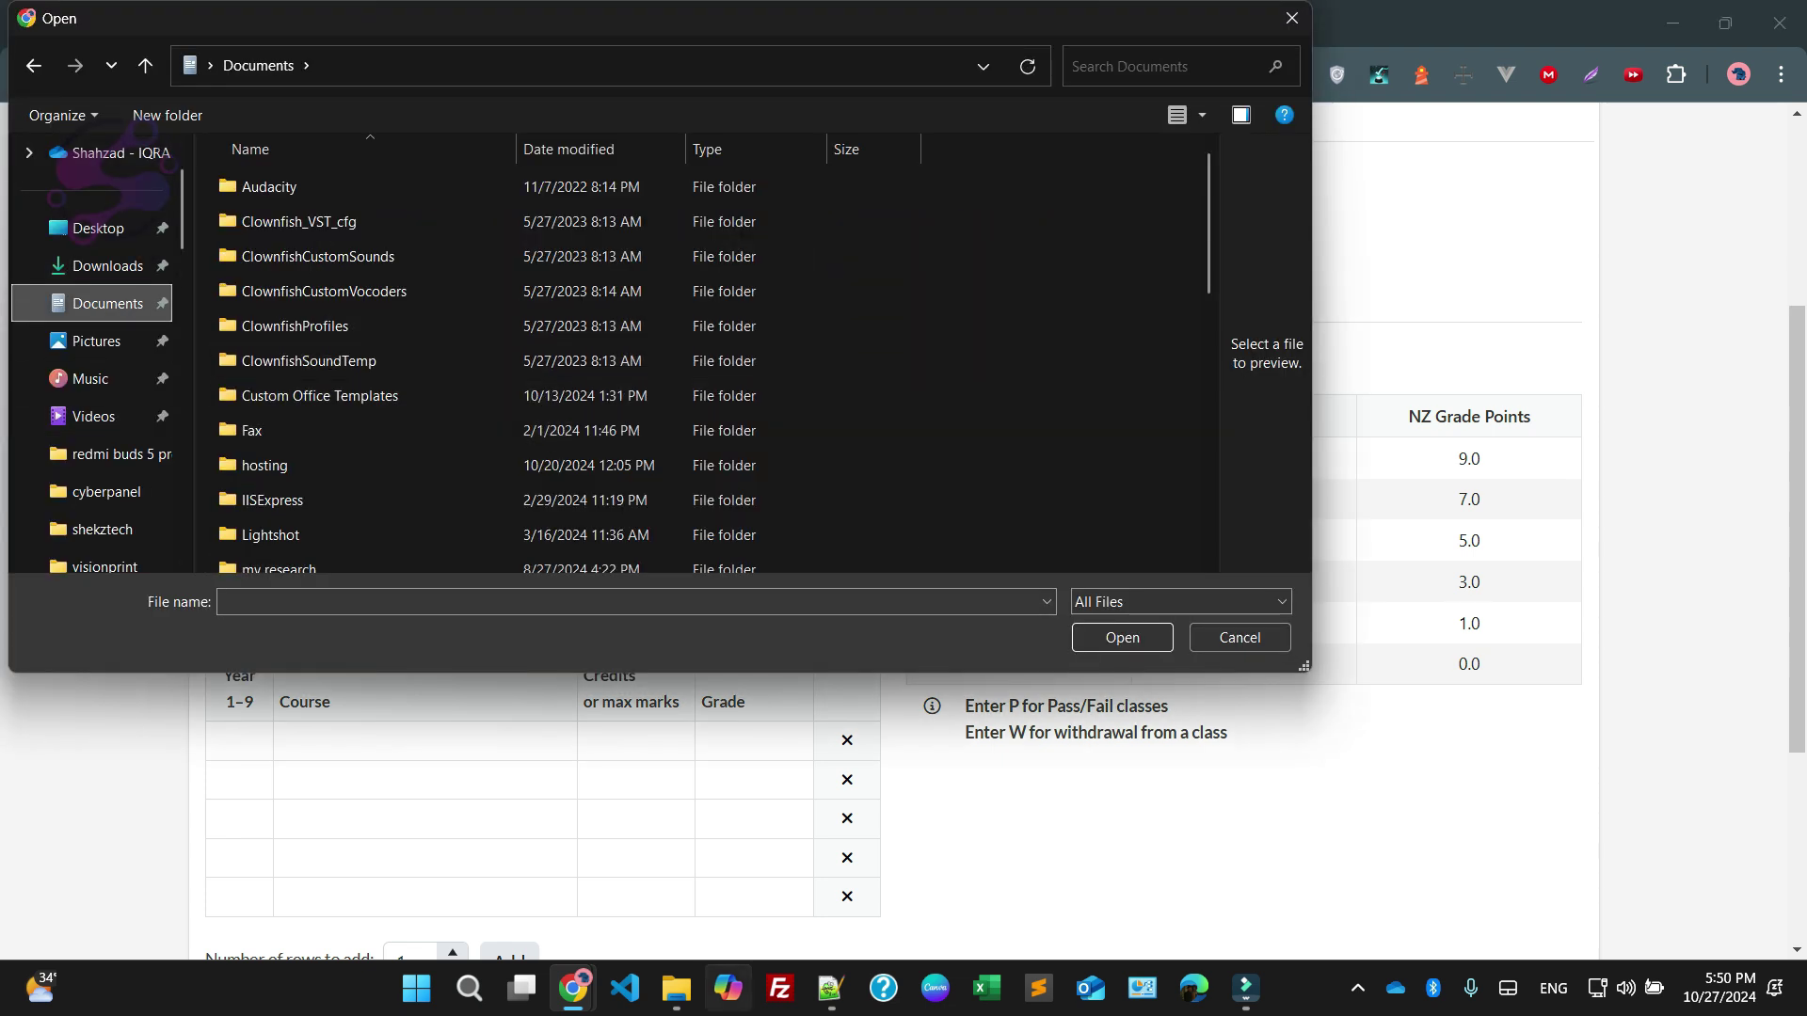
left_click(676, 988)
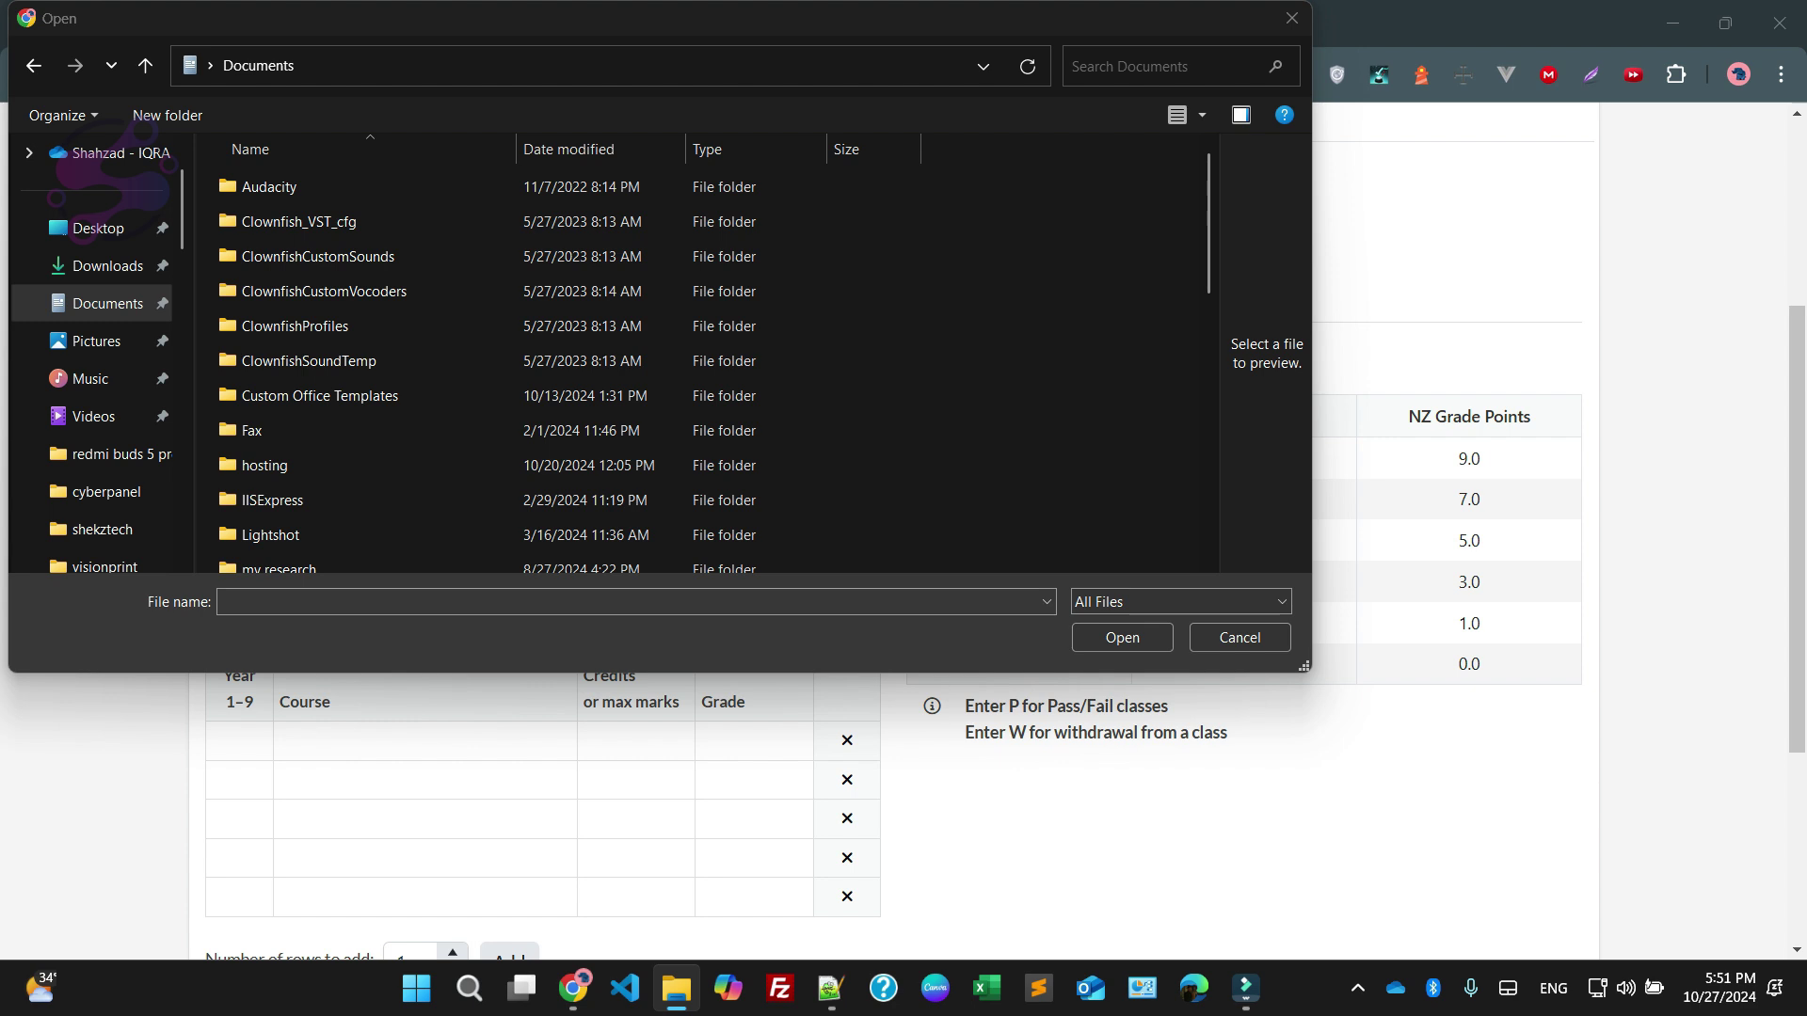
scroll(998, 433, "down", 3)
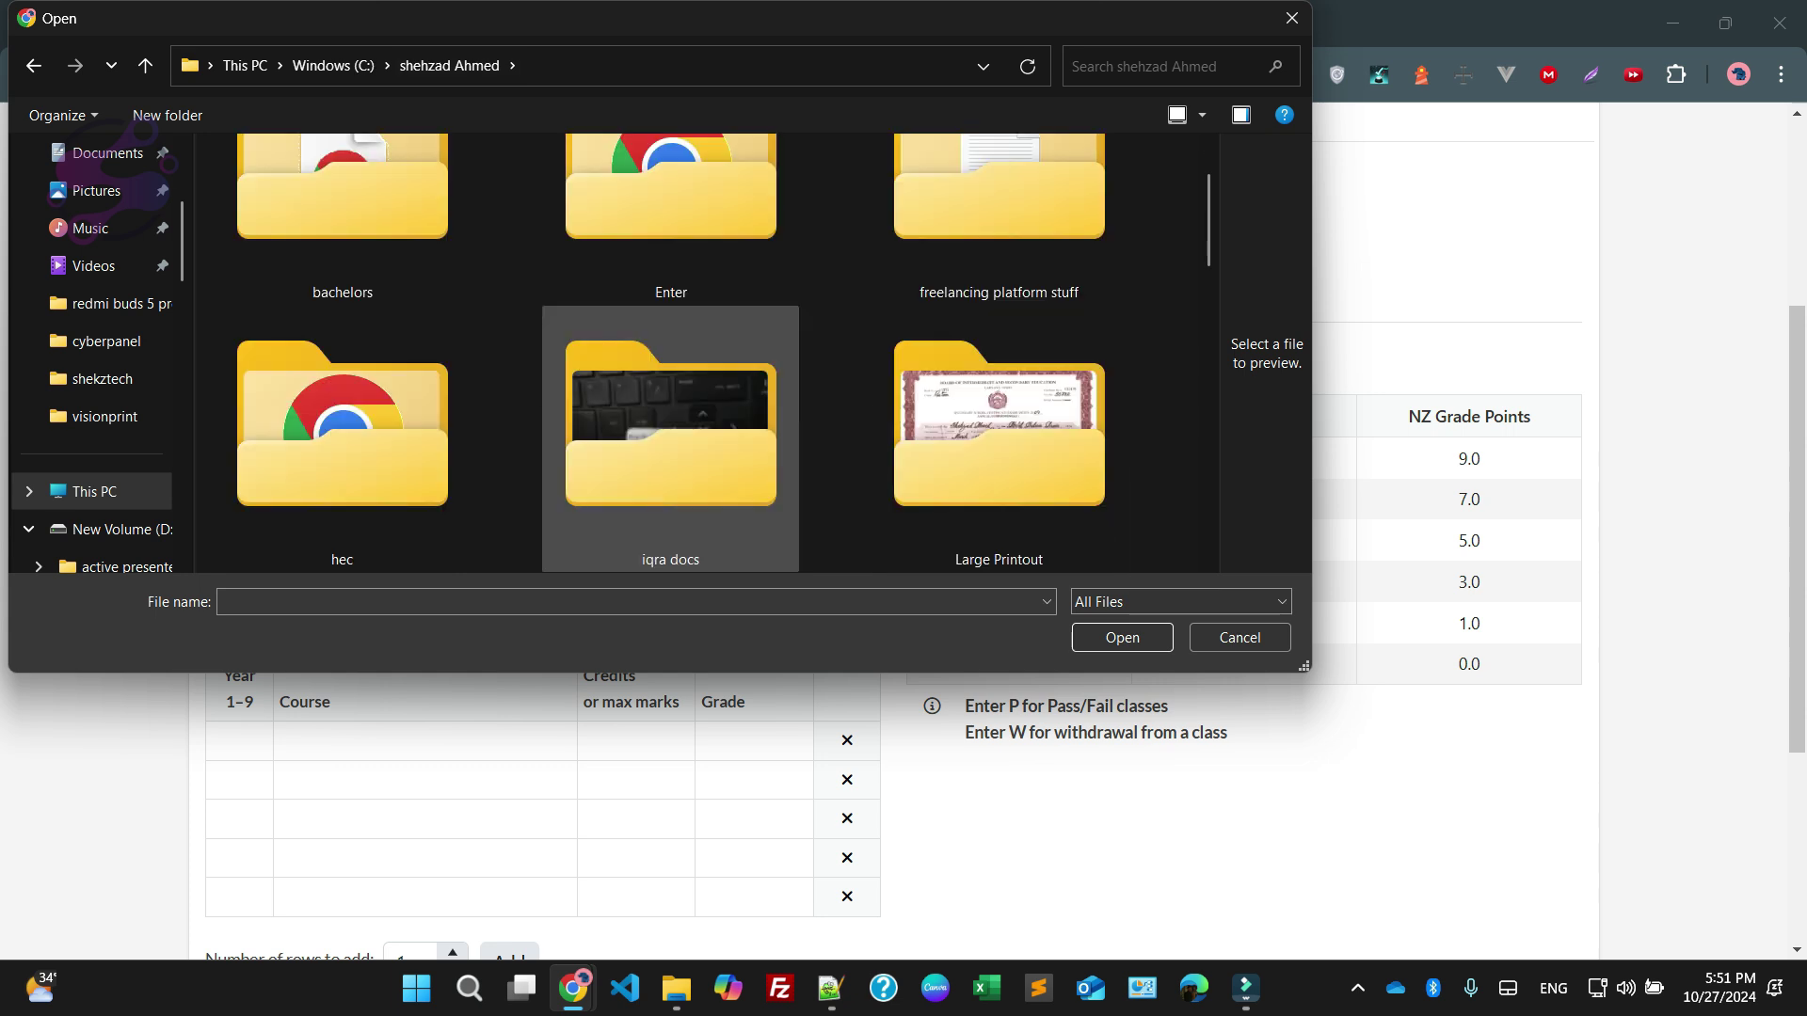
double_click(670, 428)
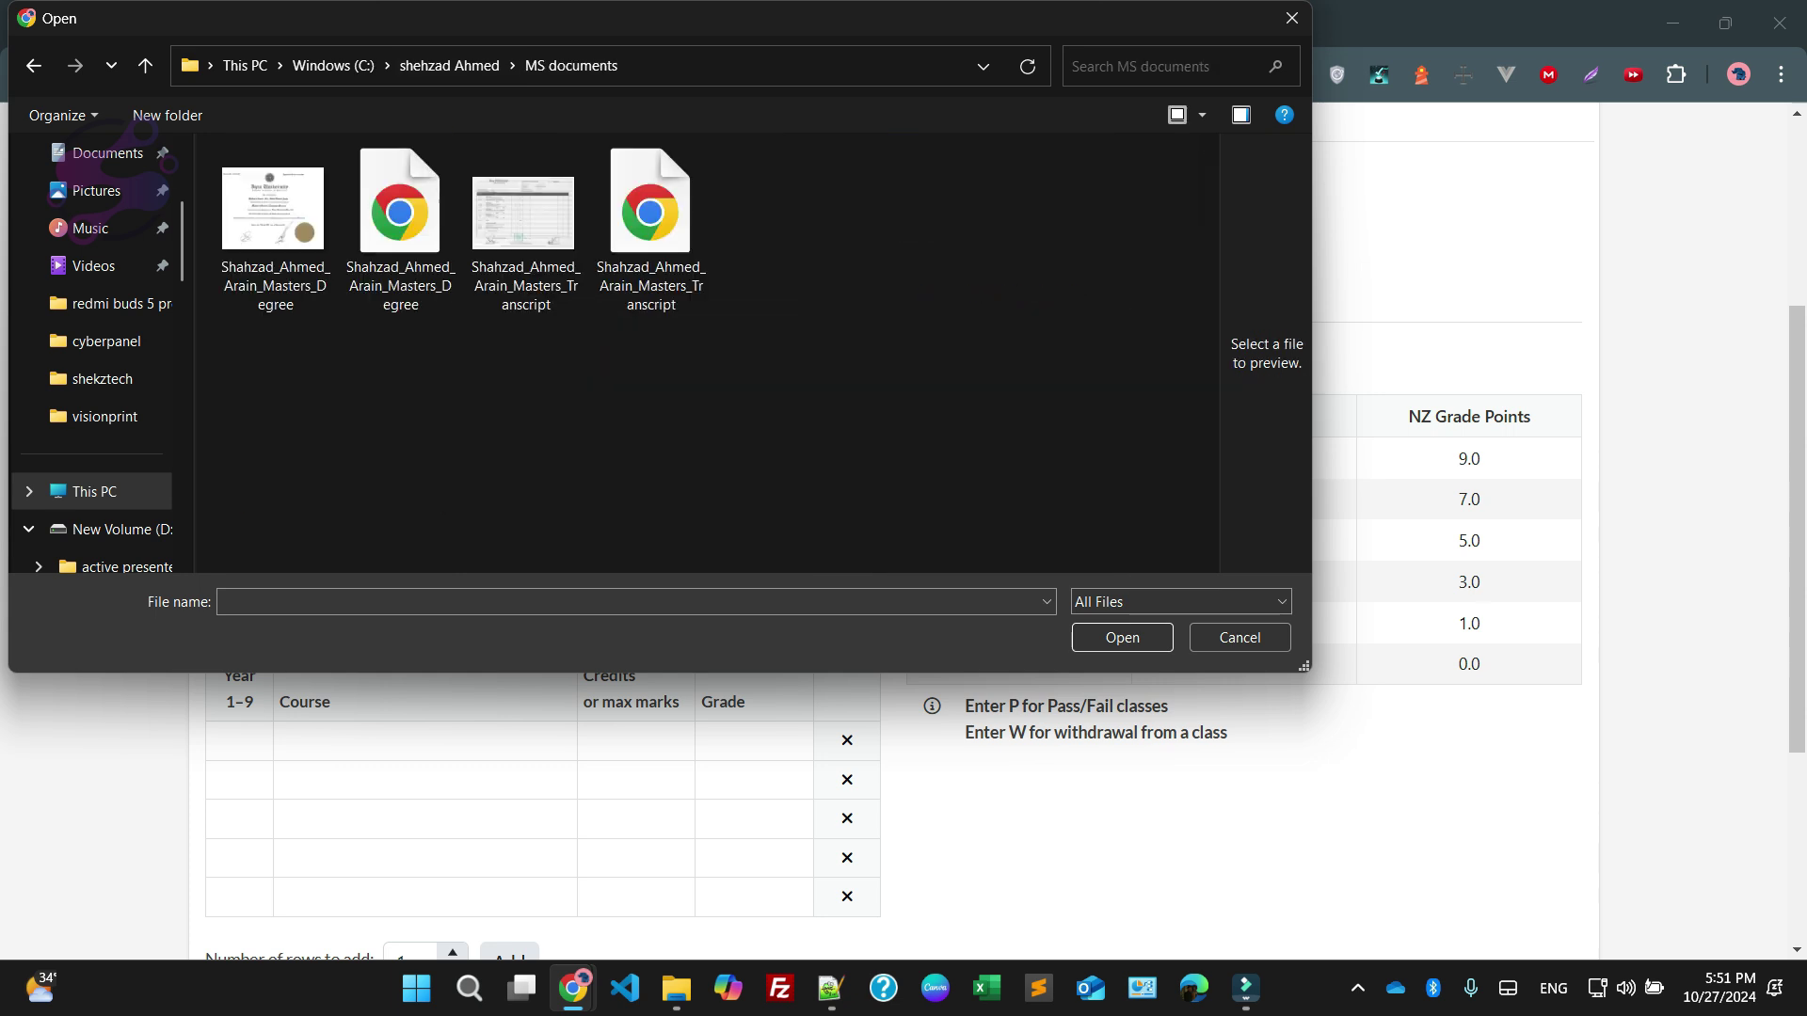
left_click(525, 226)
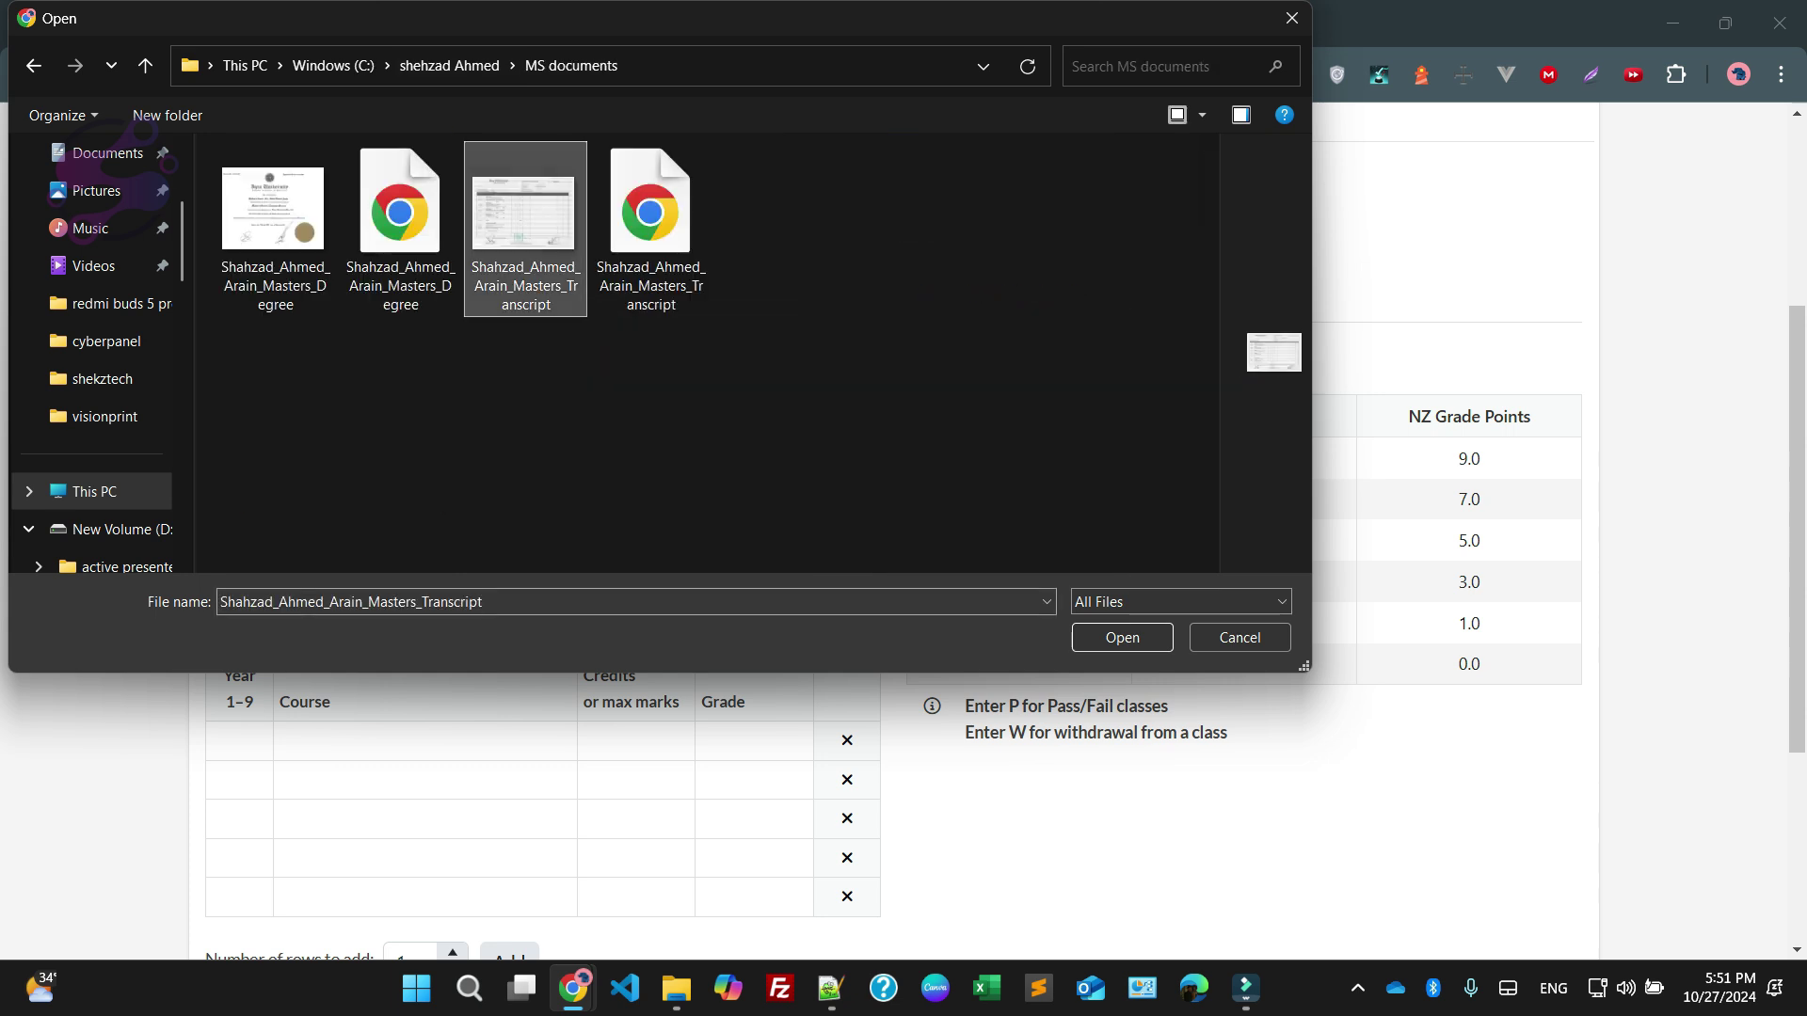
key("Return")
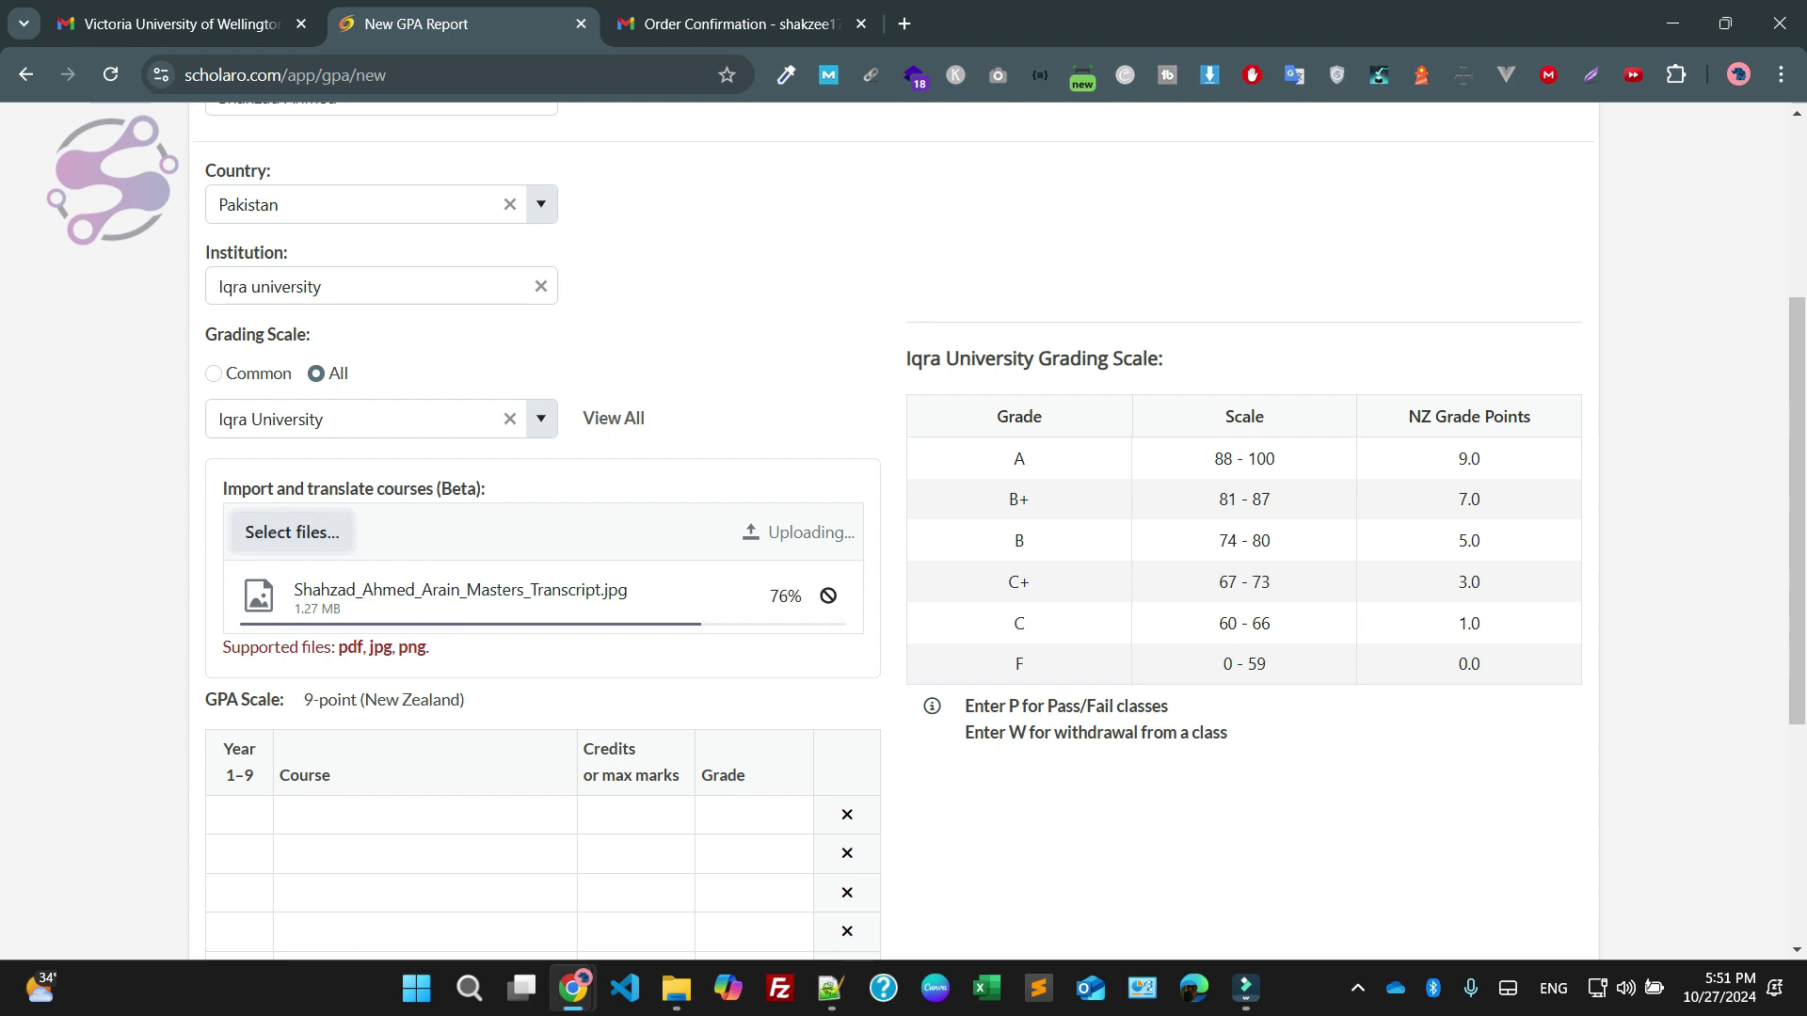
Scroll through the course table while the import processes, then open File Explorer and a new browser tab
scroll(1002, 528, "down", 1)
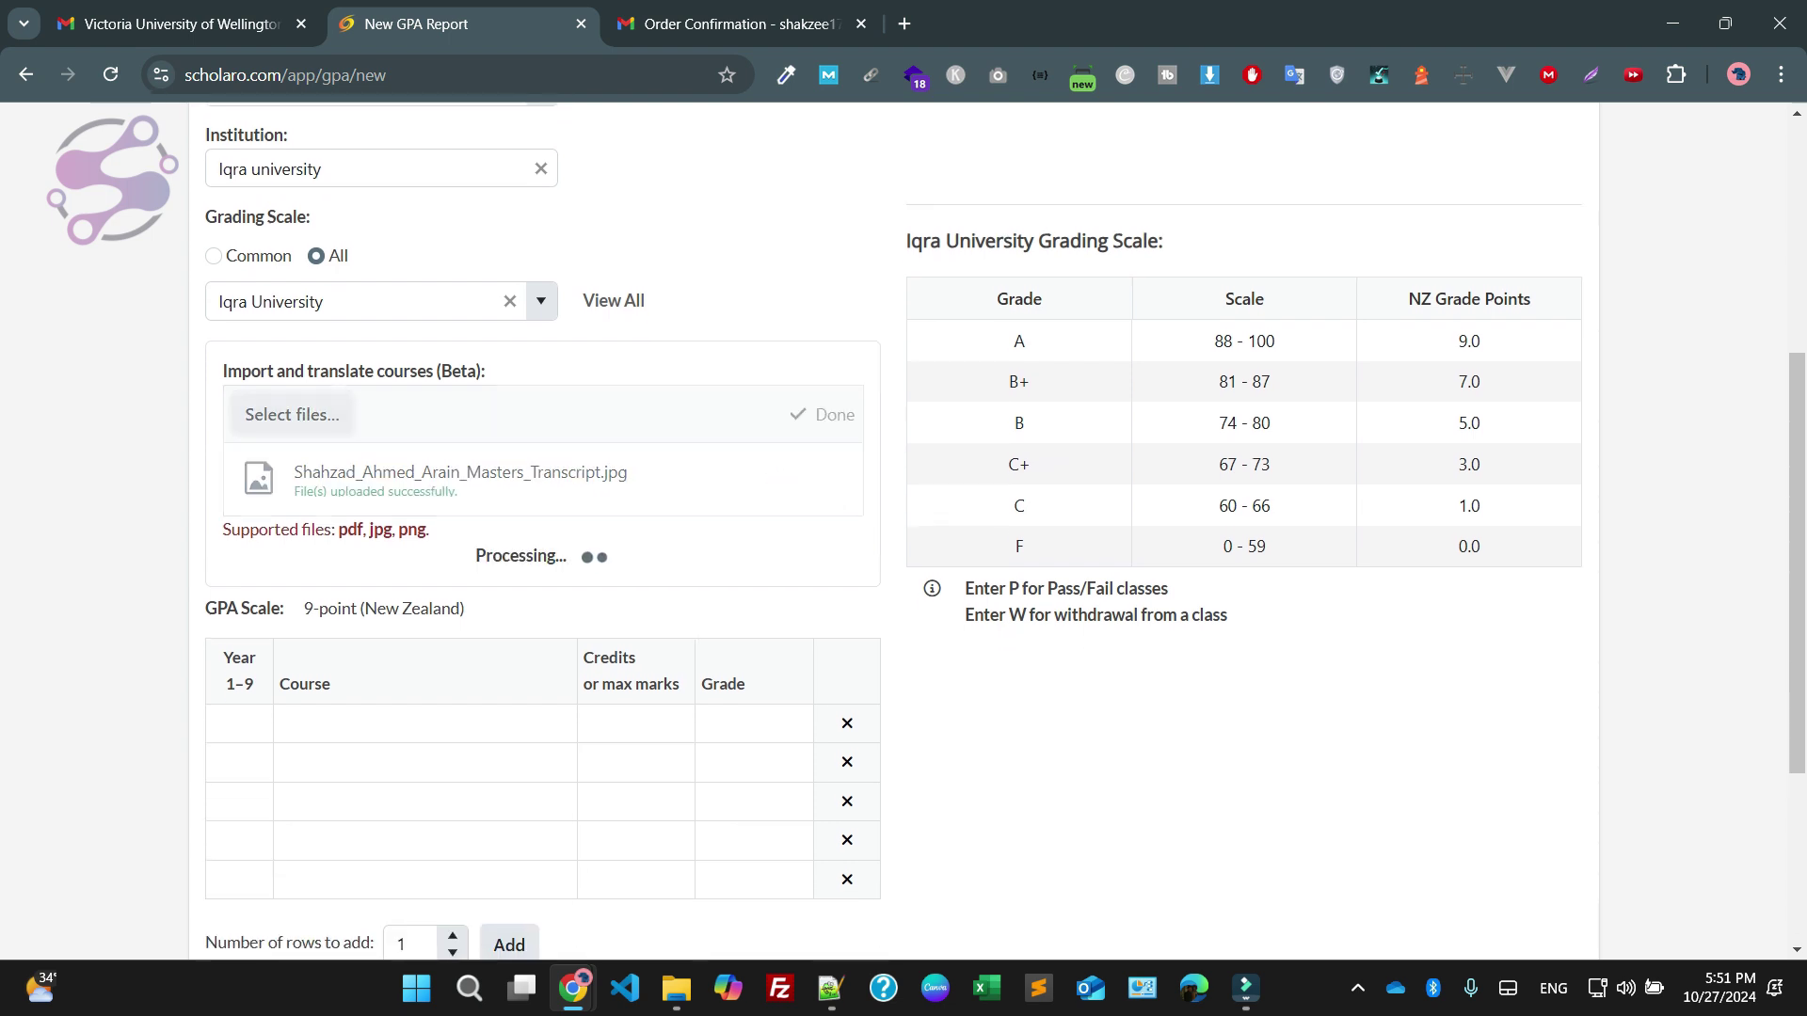
scroll(1002, 528, "down", 1)
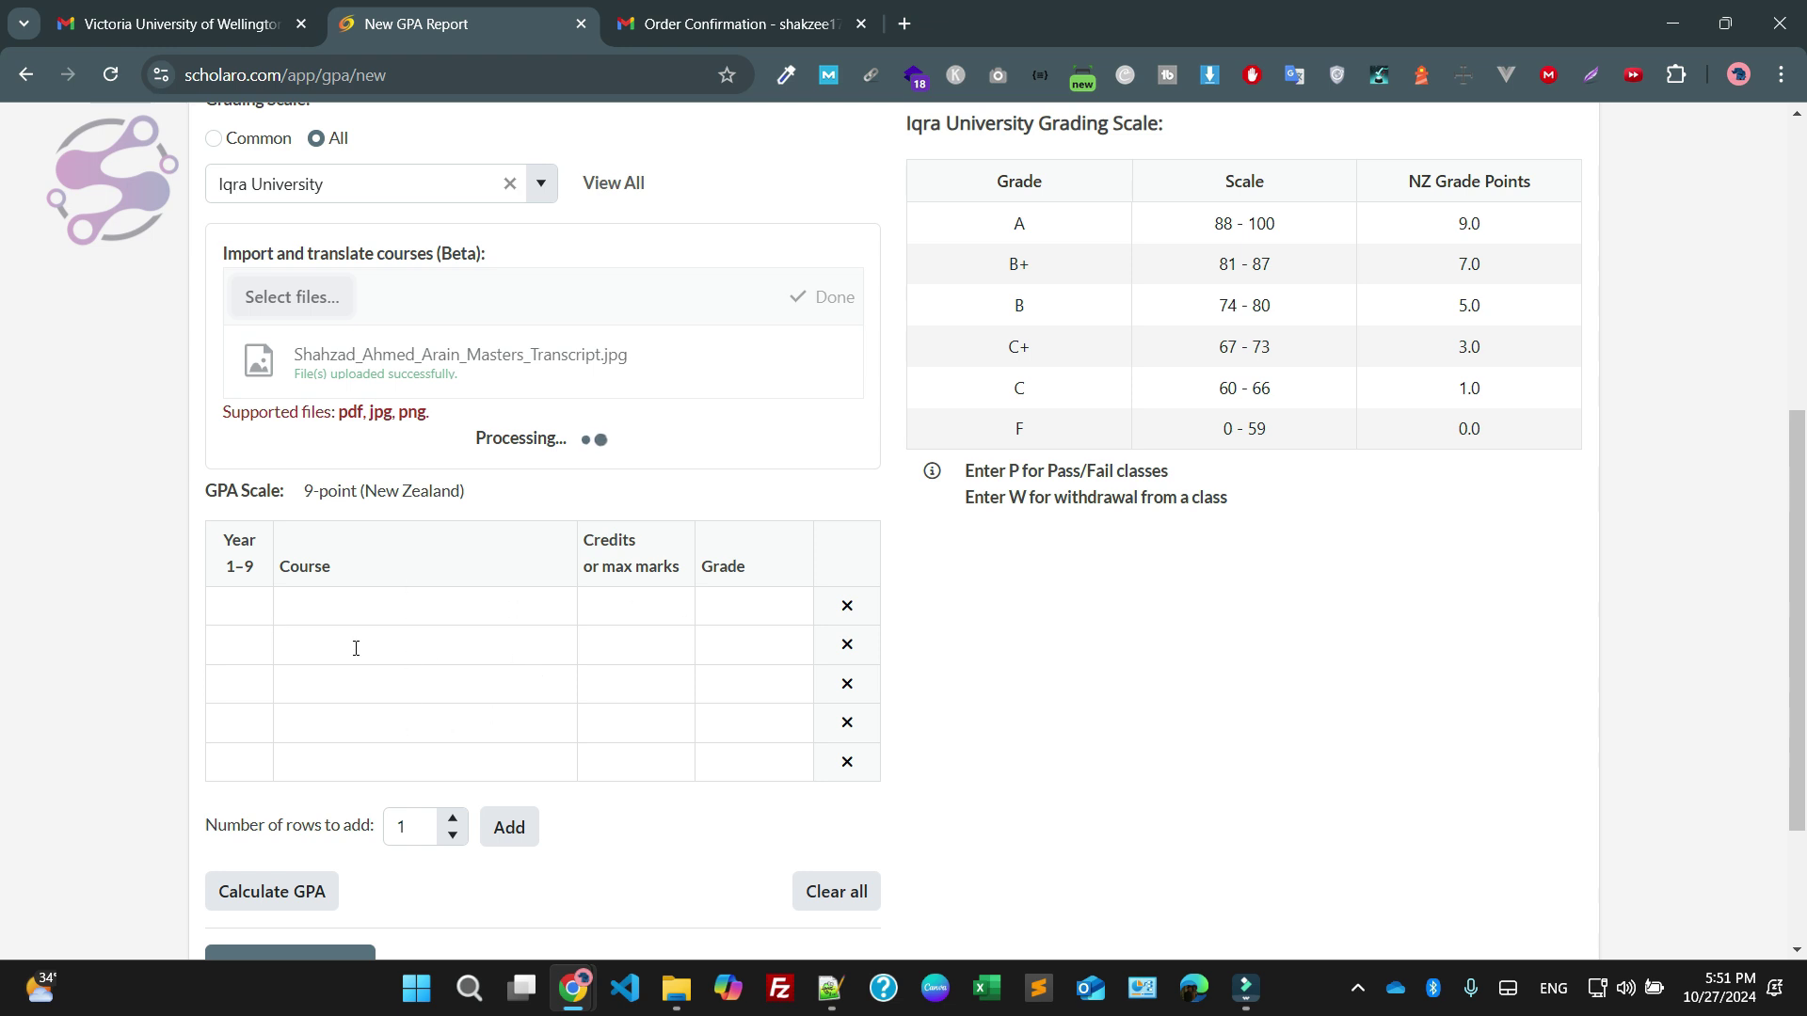
scroll(352, 621, "down", 3)
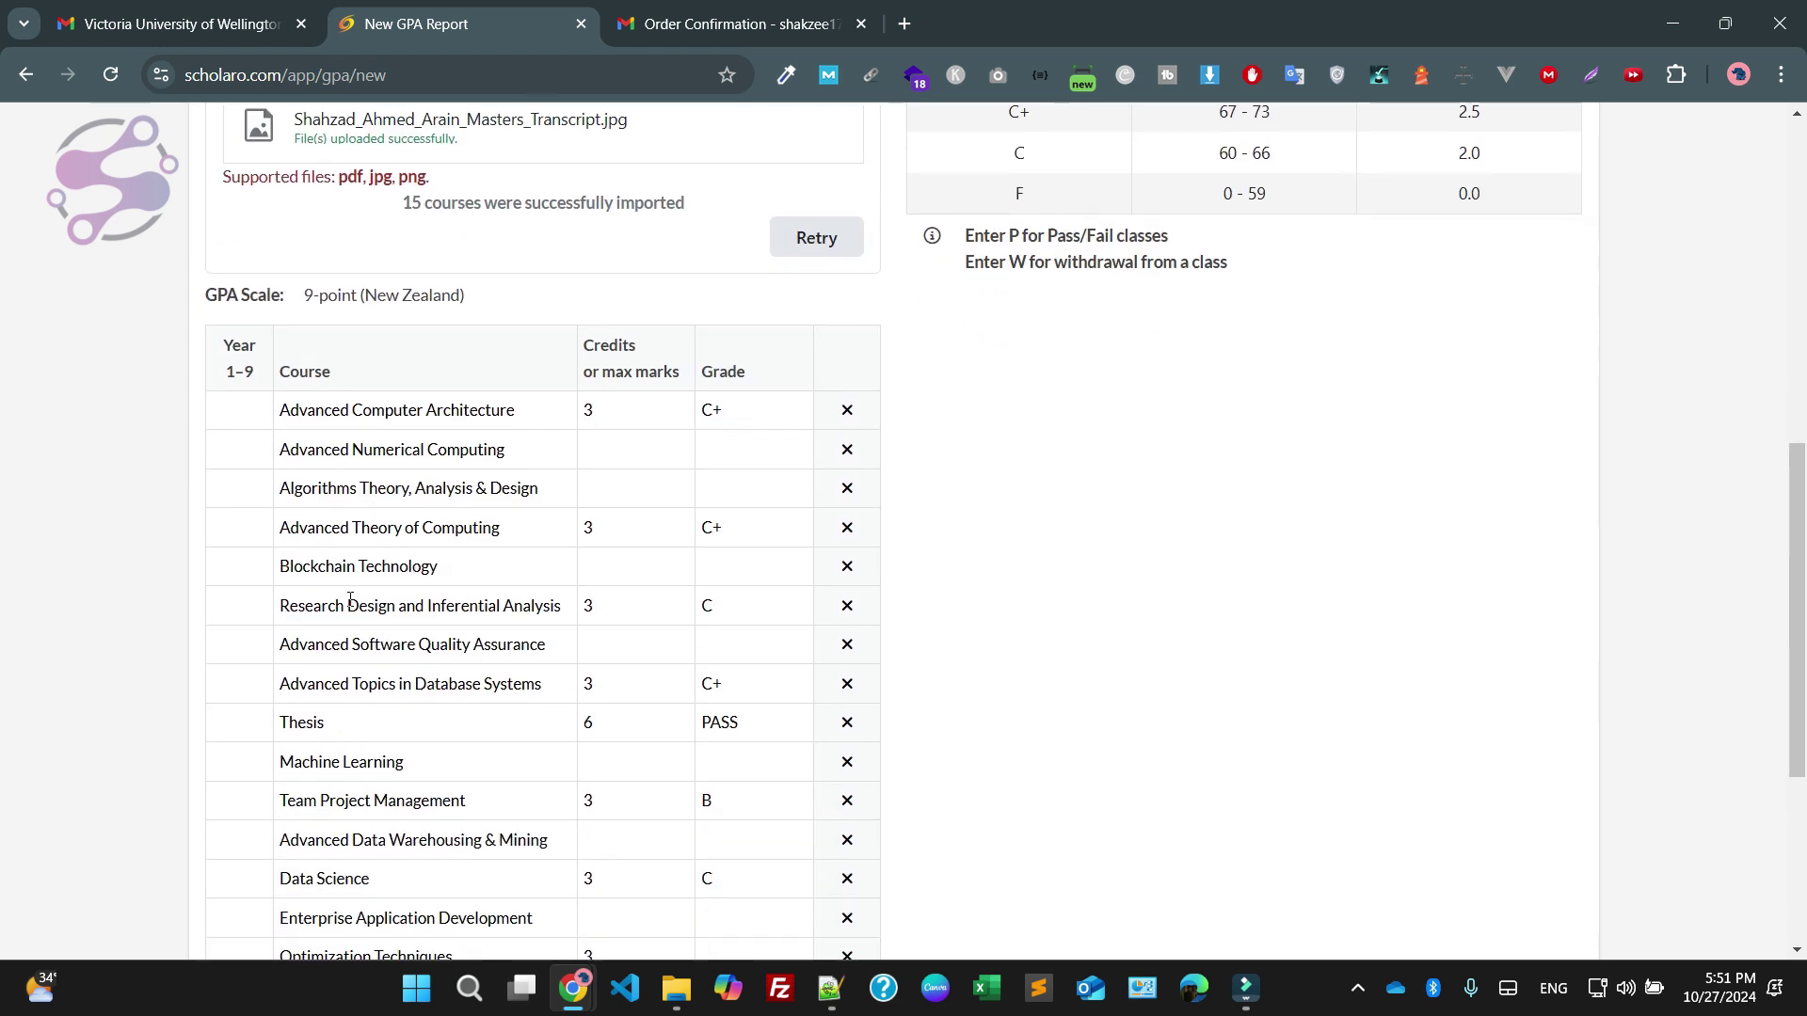
scroll(364, 445, "down", 4)
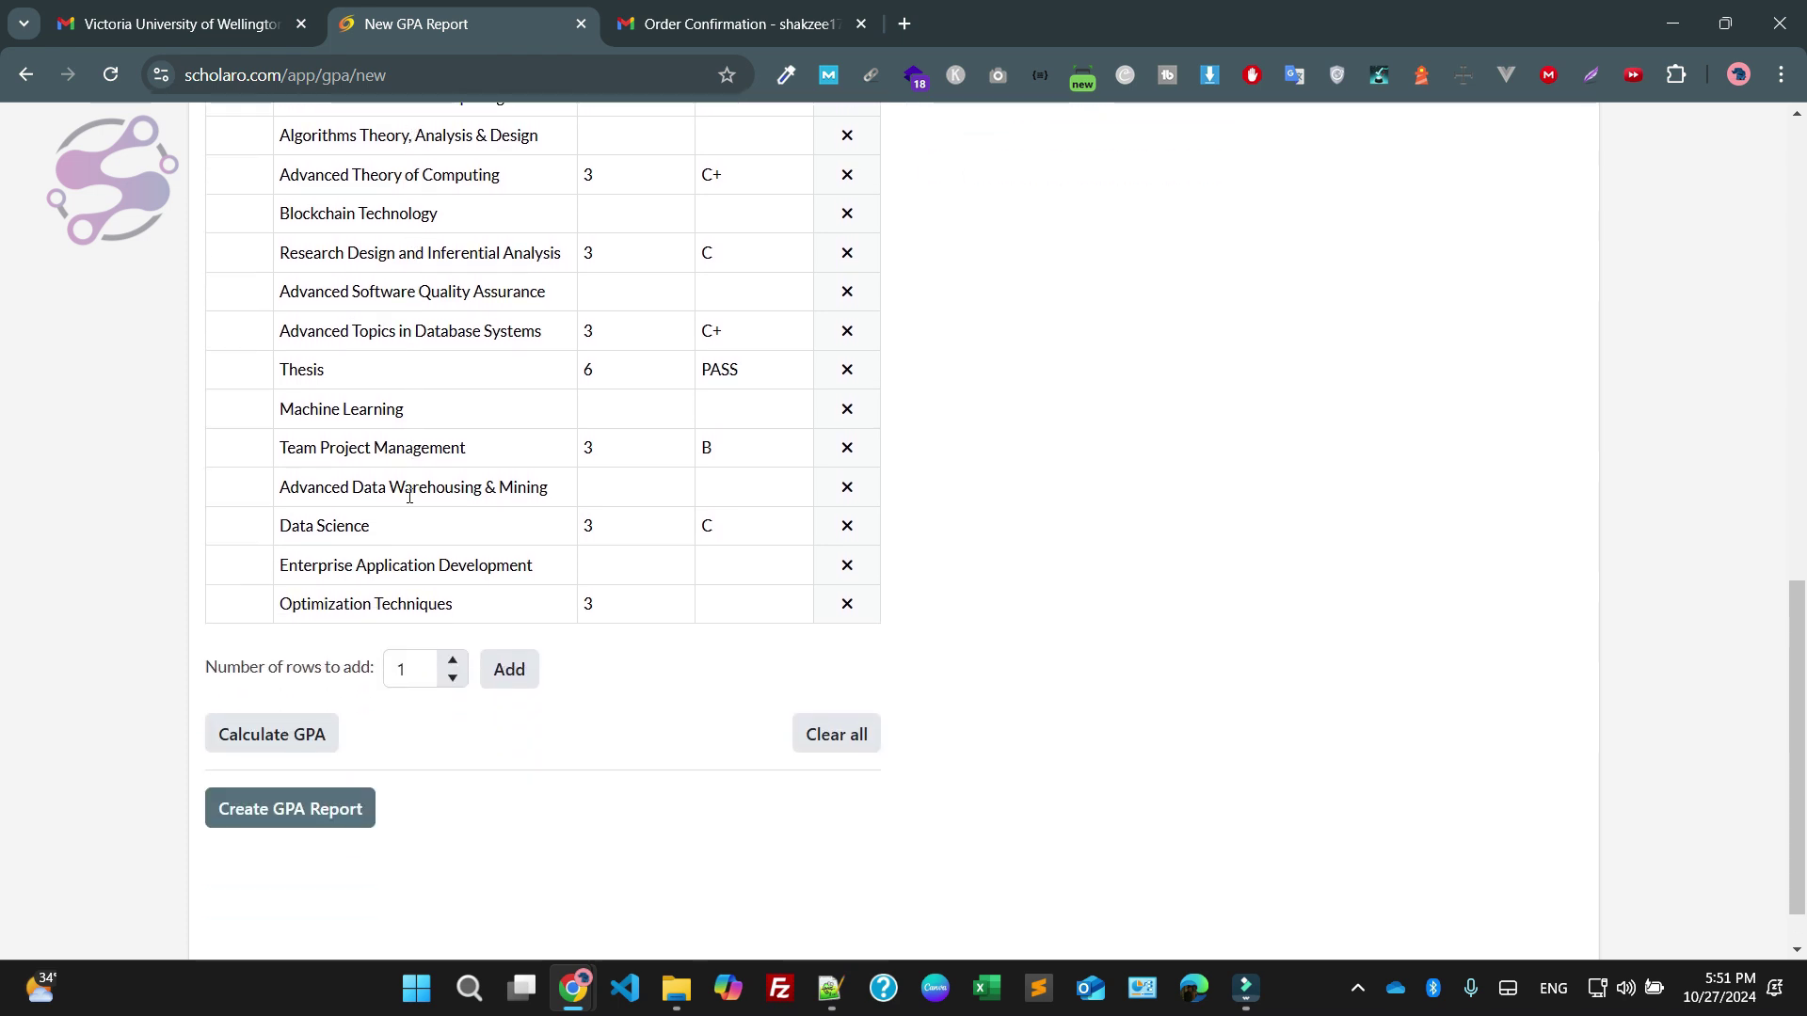
scroll(409, 496, "up", 3)
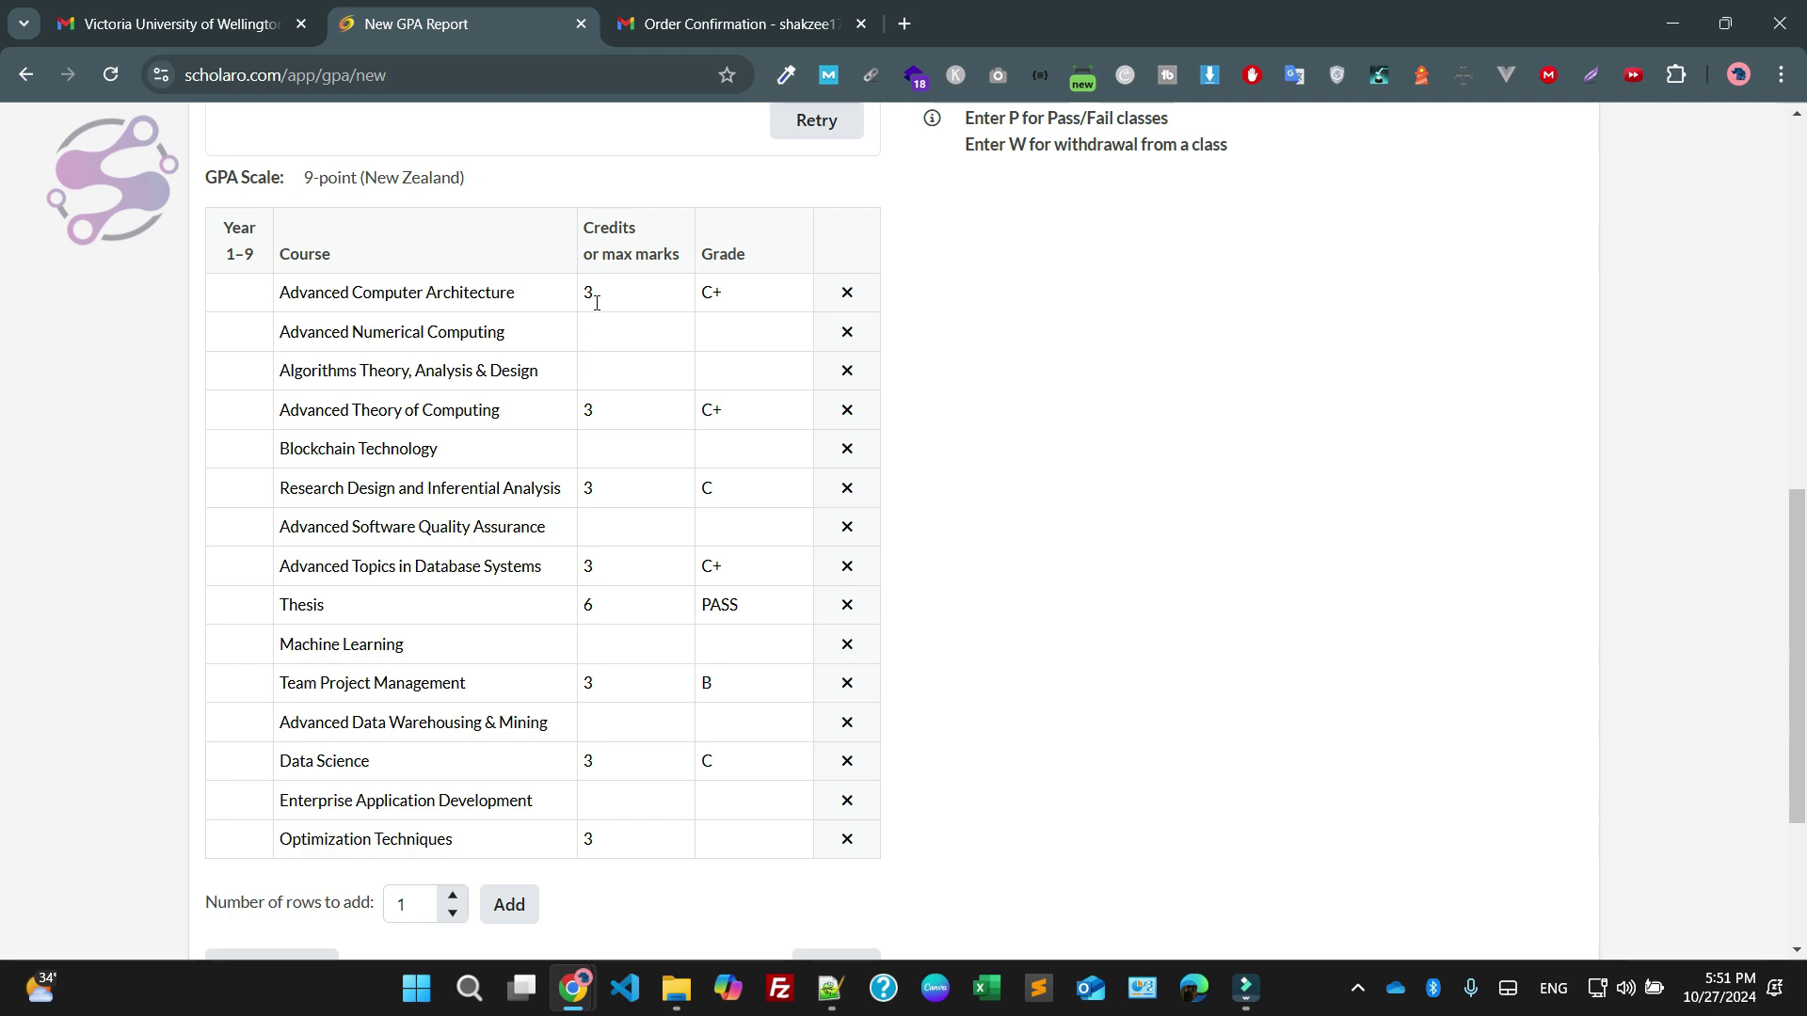
scroll(621, 414, "down", 3)
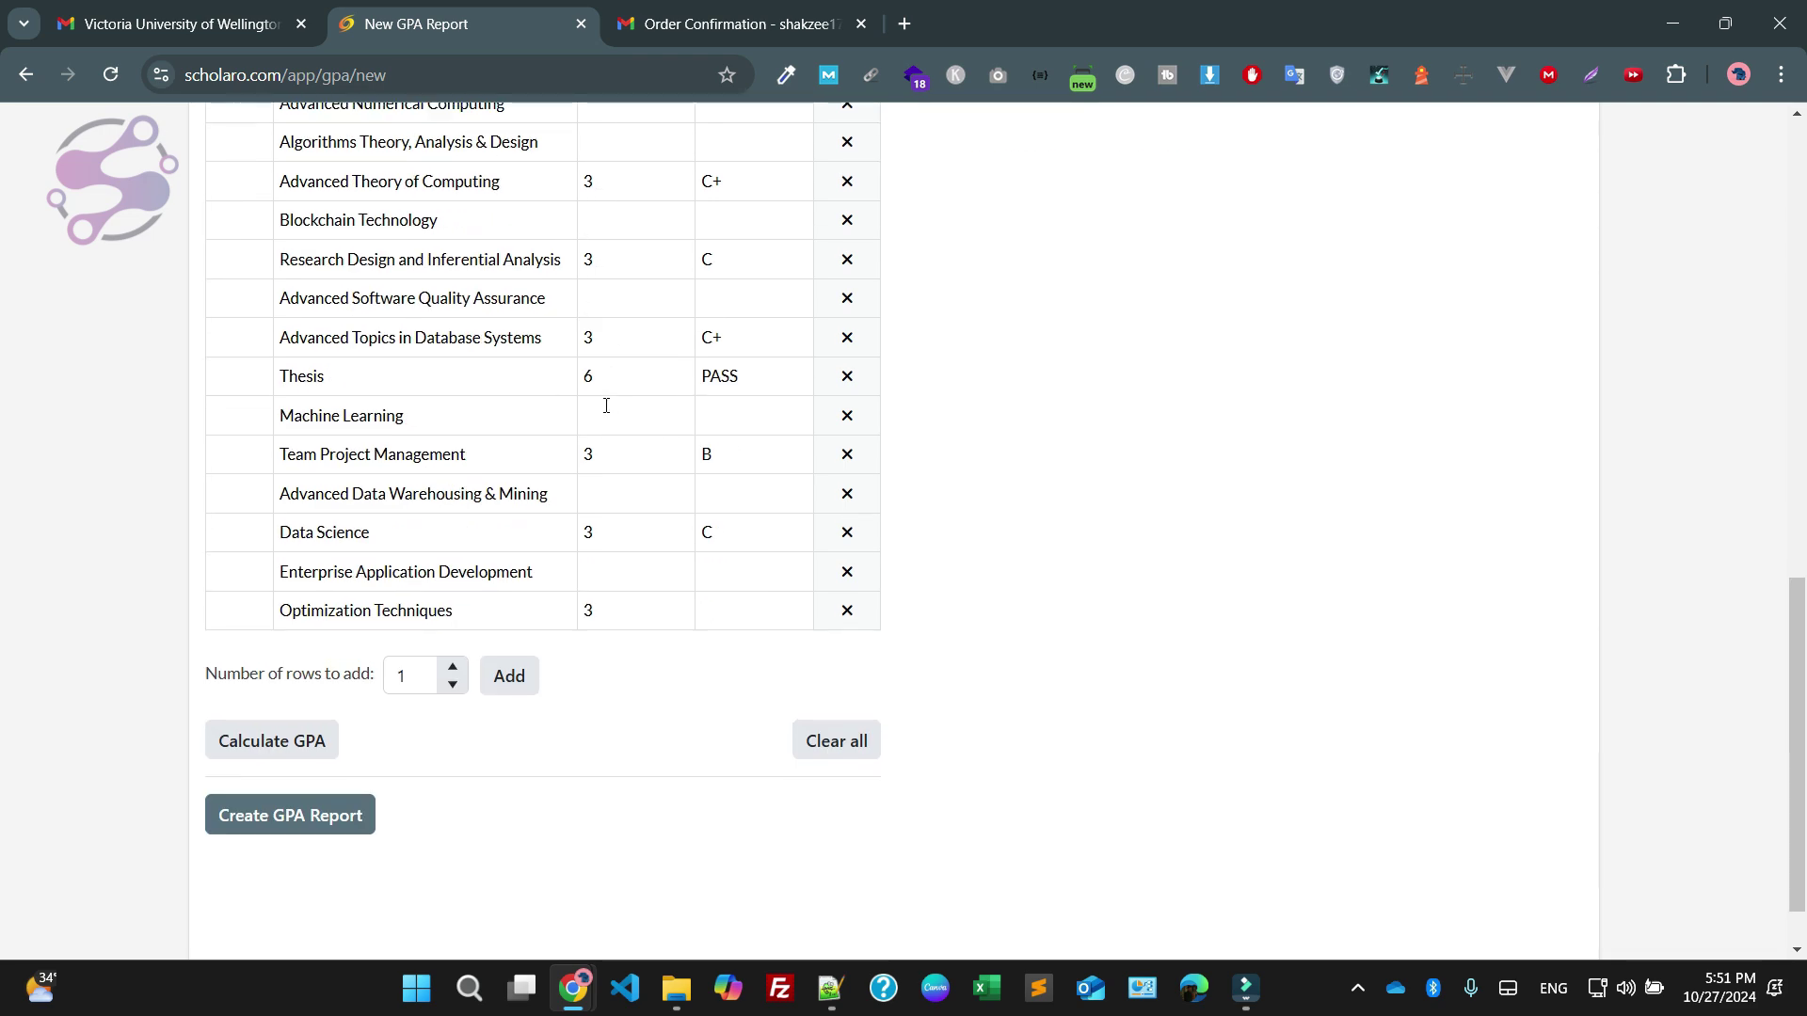
scroll(602, 405, "up", 3)
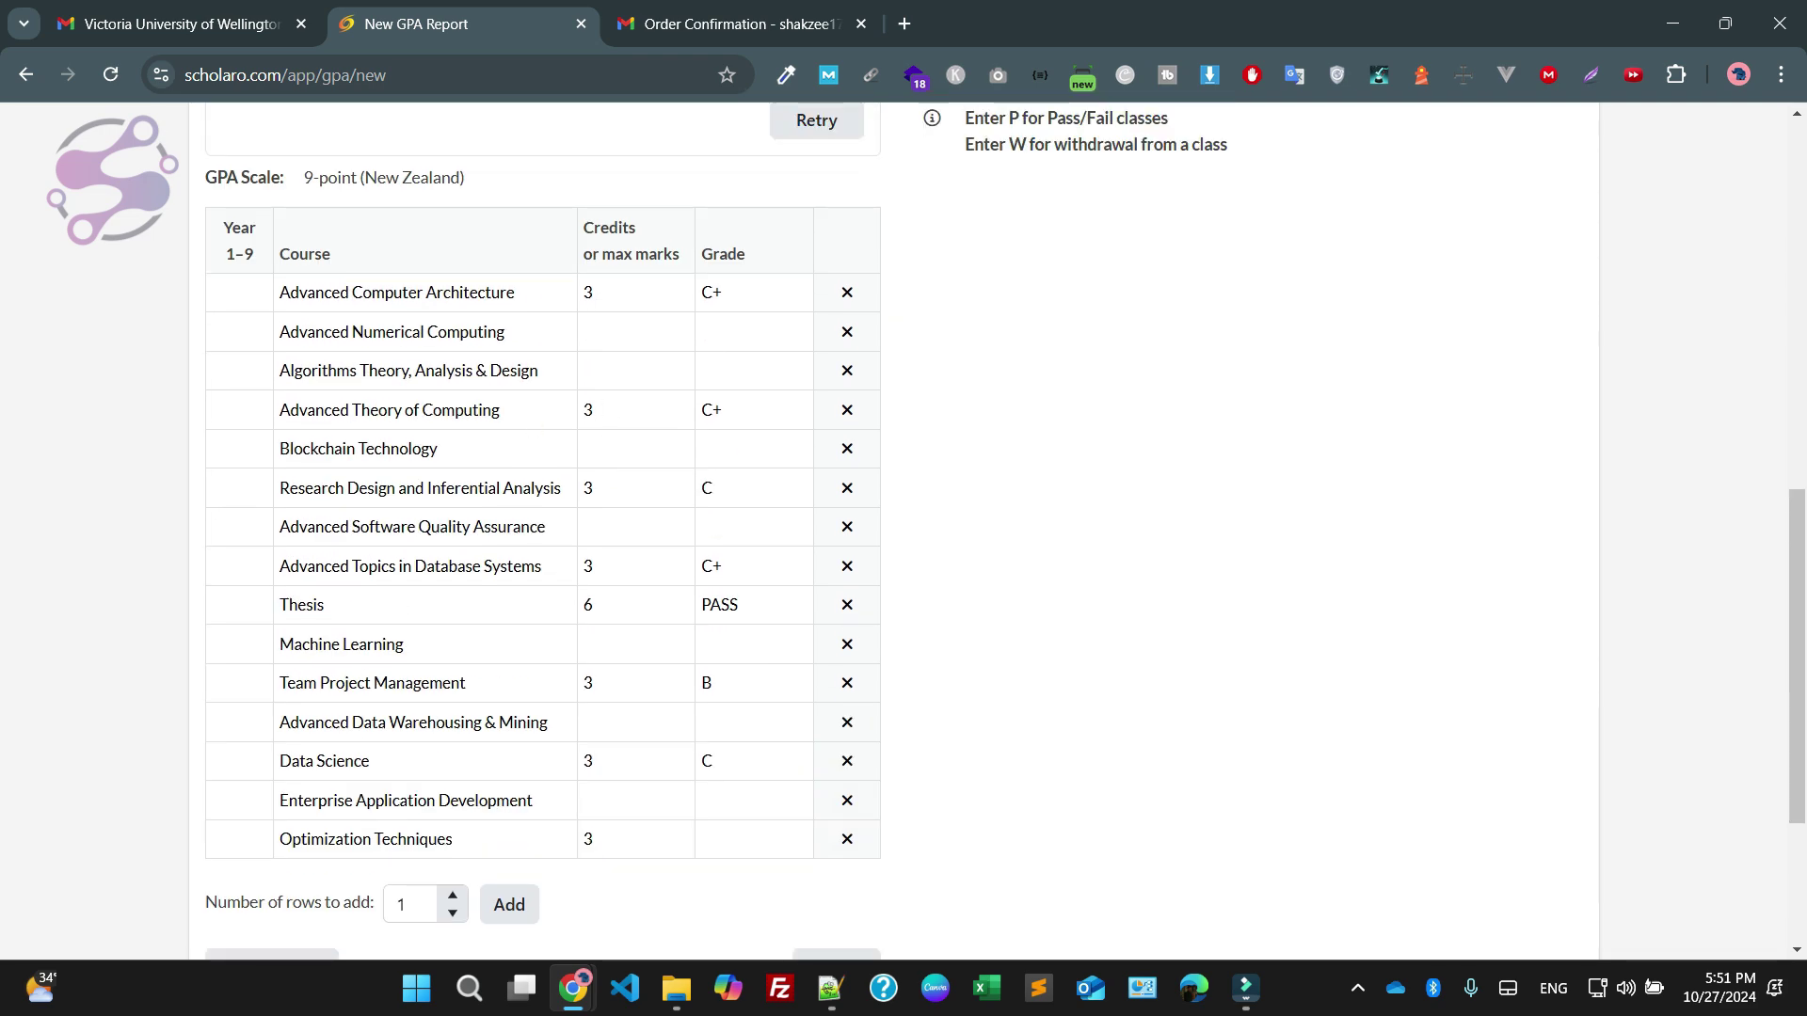
key("super+e")
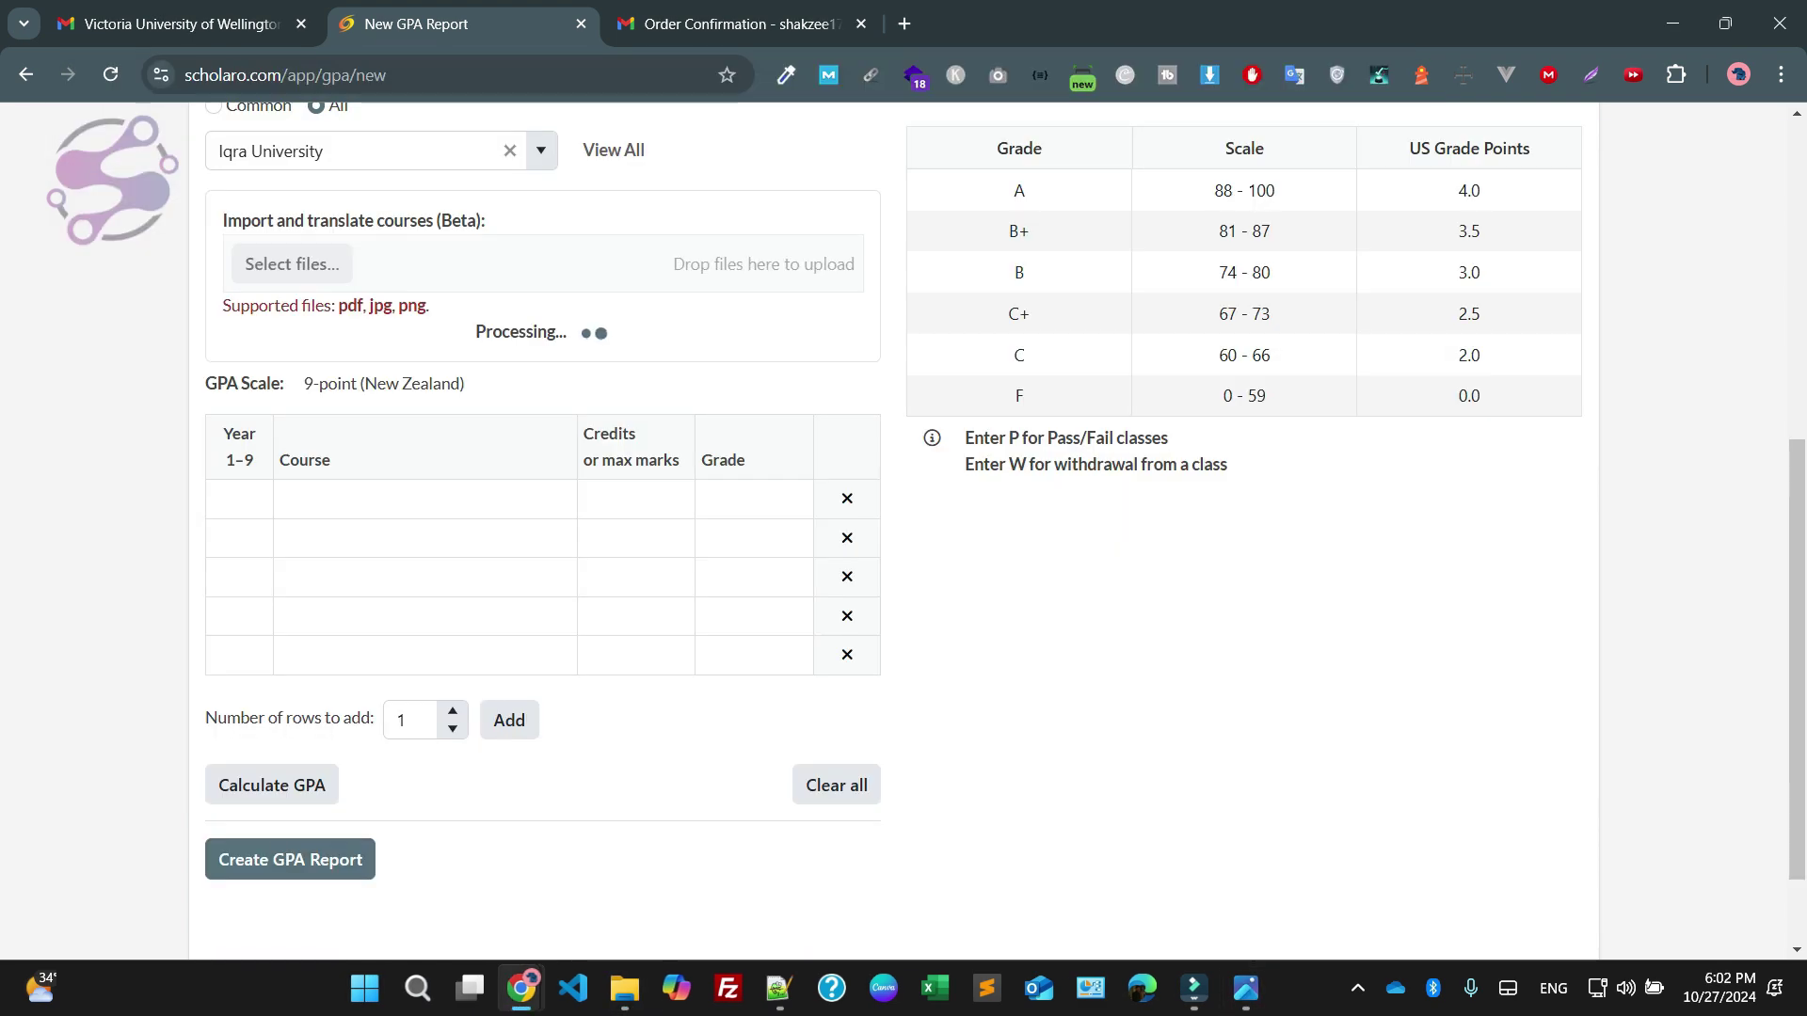
left_click(904, 23)
Load ChatGPT in the new tab and attach the transcript image
type("cat")
key("BackSpace")
key("BackSpace")
key("BackSpace")
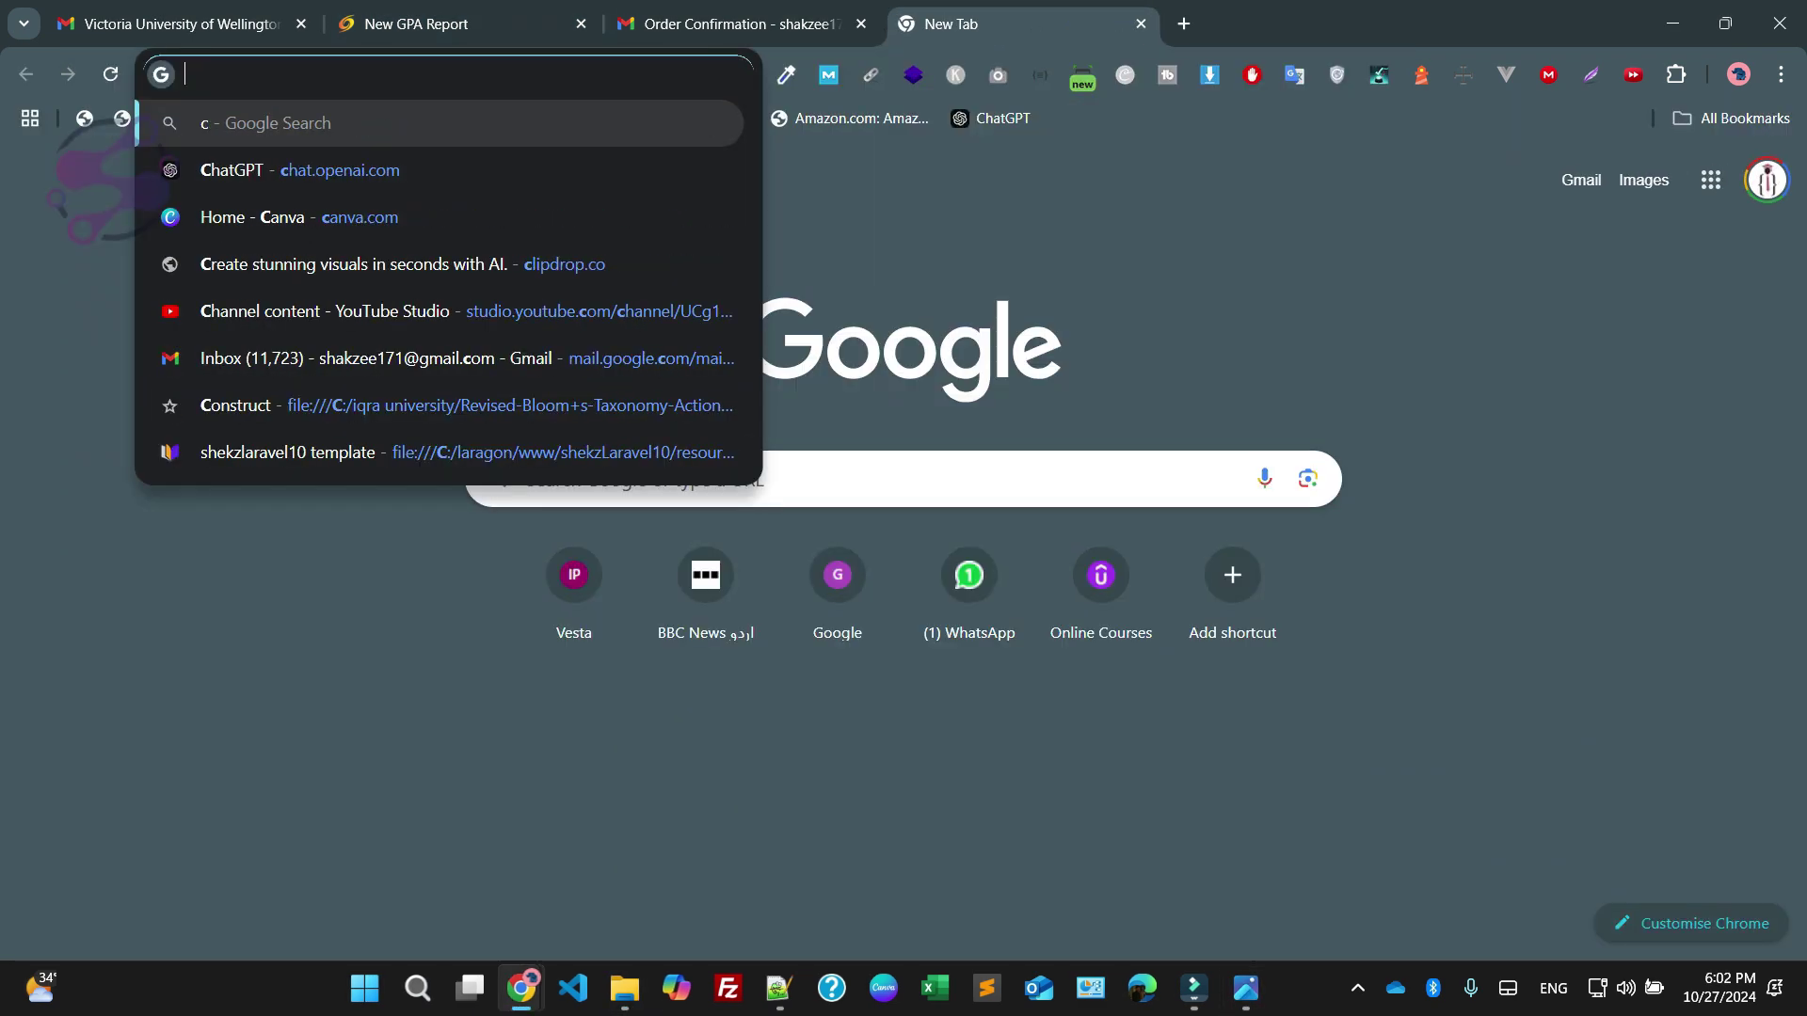
type("chatgpt.com")
key("Return")
left_click_drag(1073, 448, 1110, 423)
Send the request 'read the image and give me the data' and return to the GPA report
type("r")
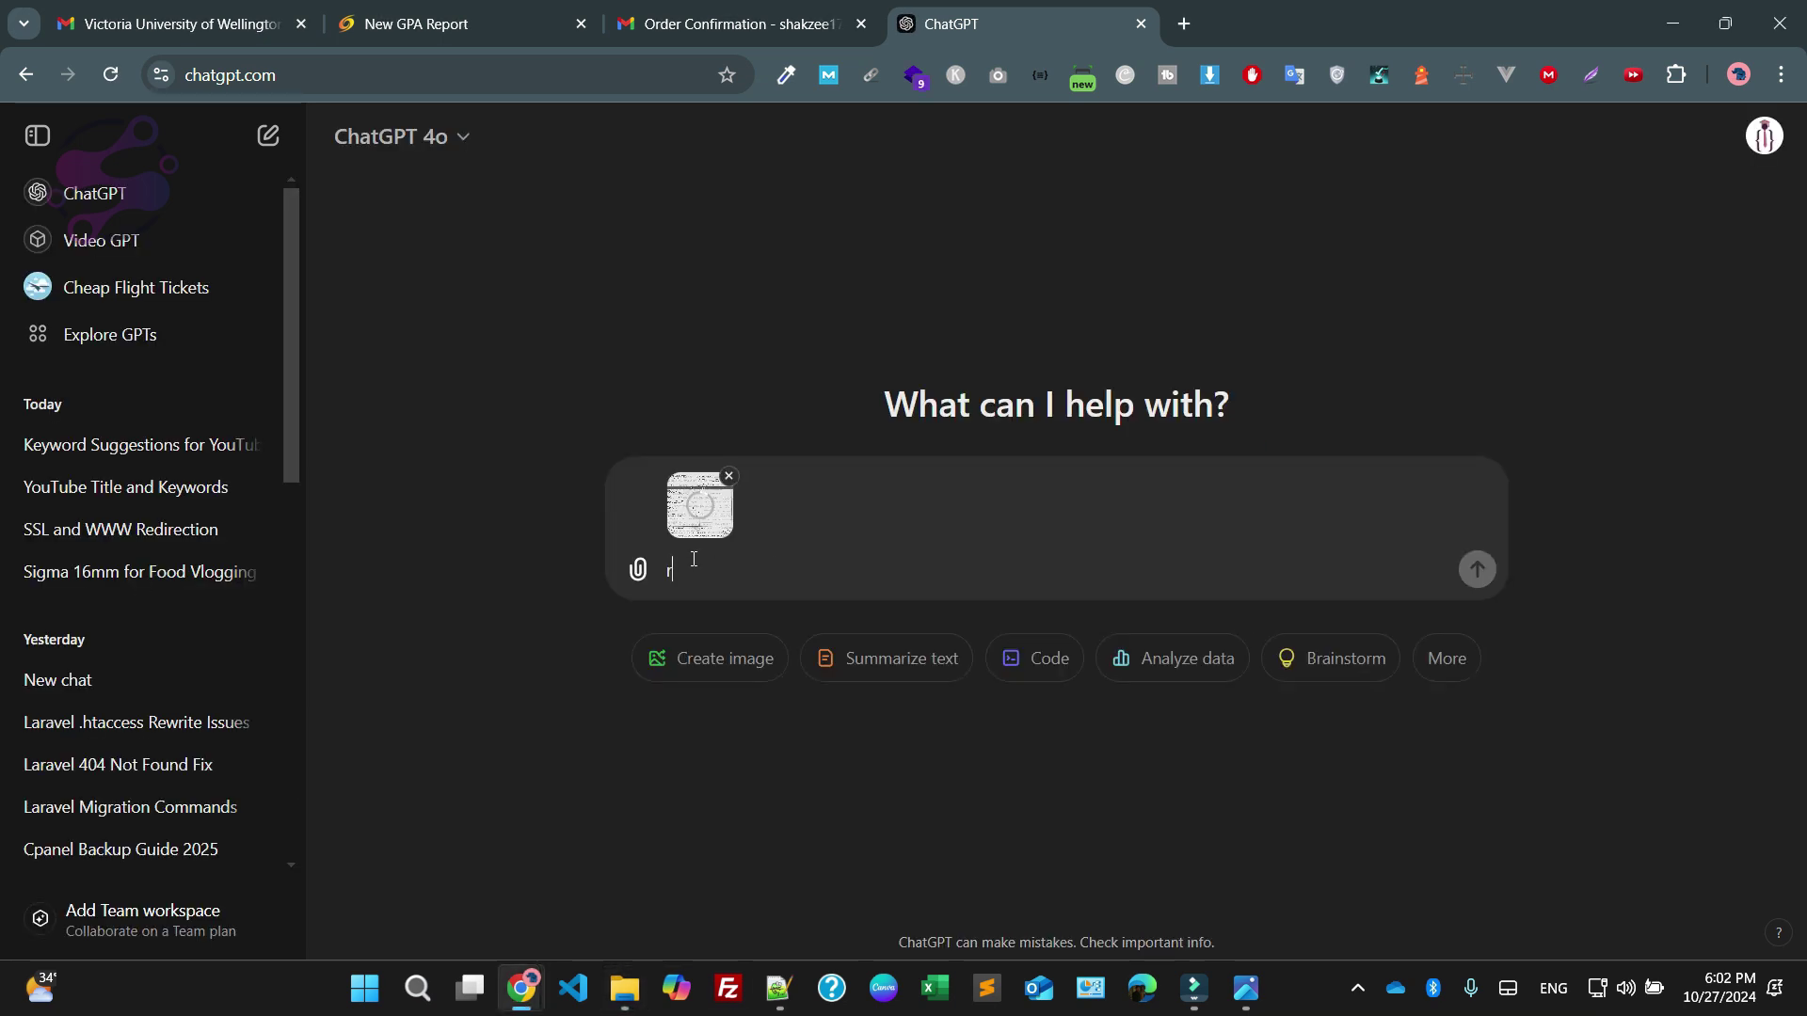
type("ead the imae")
key("BackSpace")
key("BackSpace")
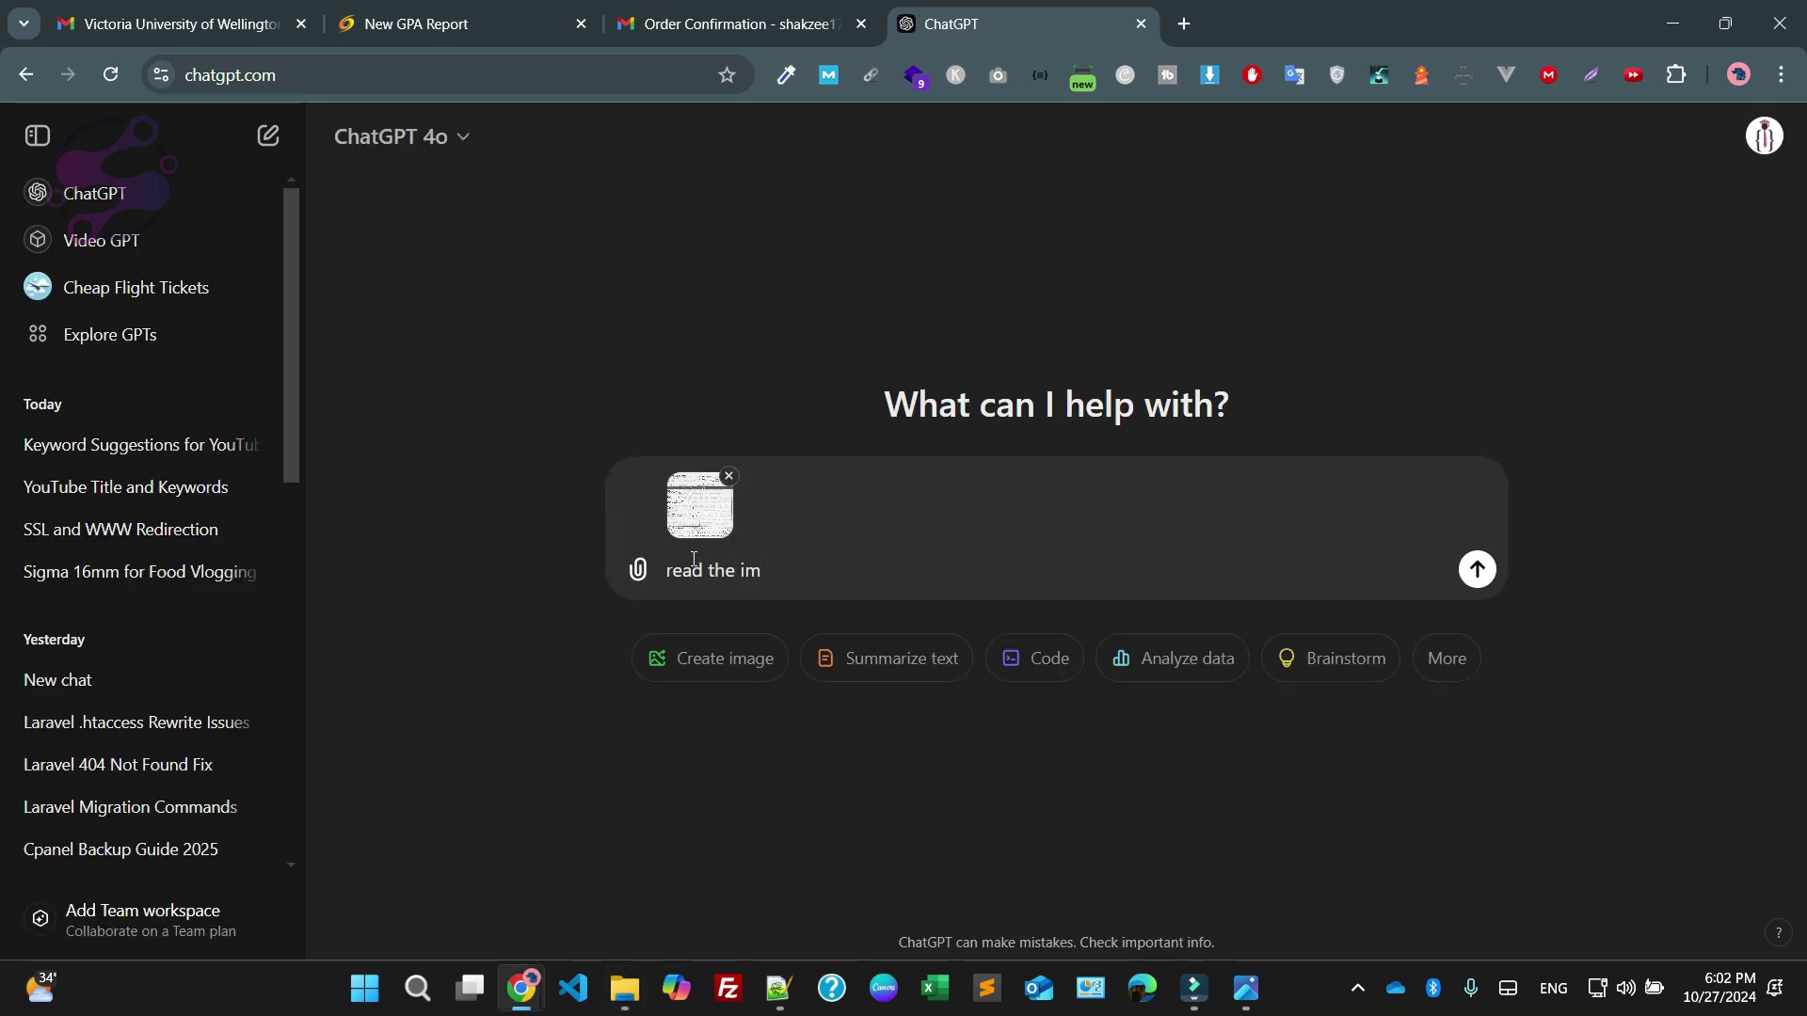
type("age and give me the dat")
type("a")
key("Return")
key("ctrl+2")
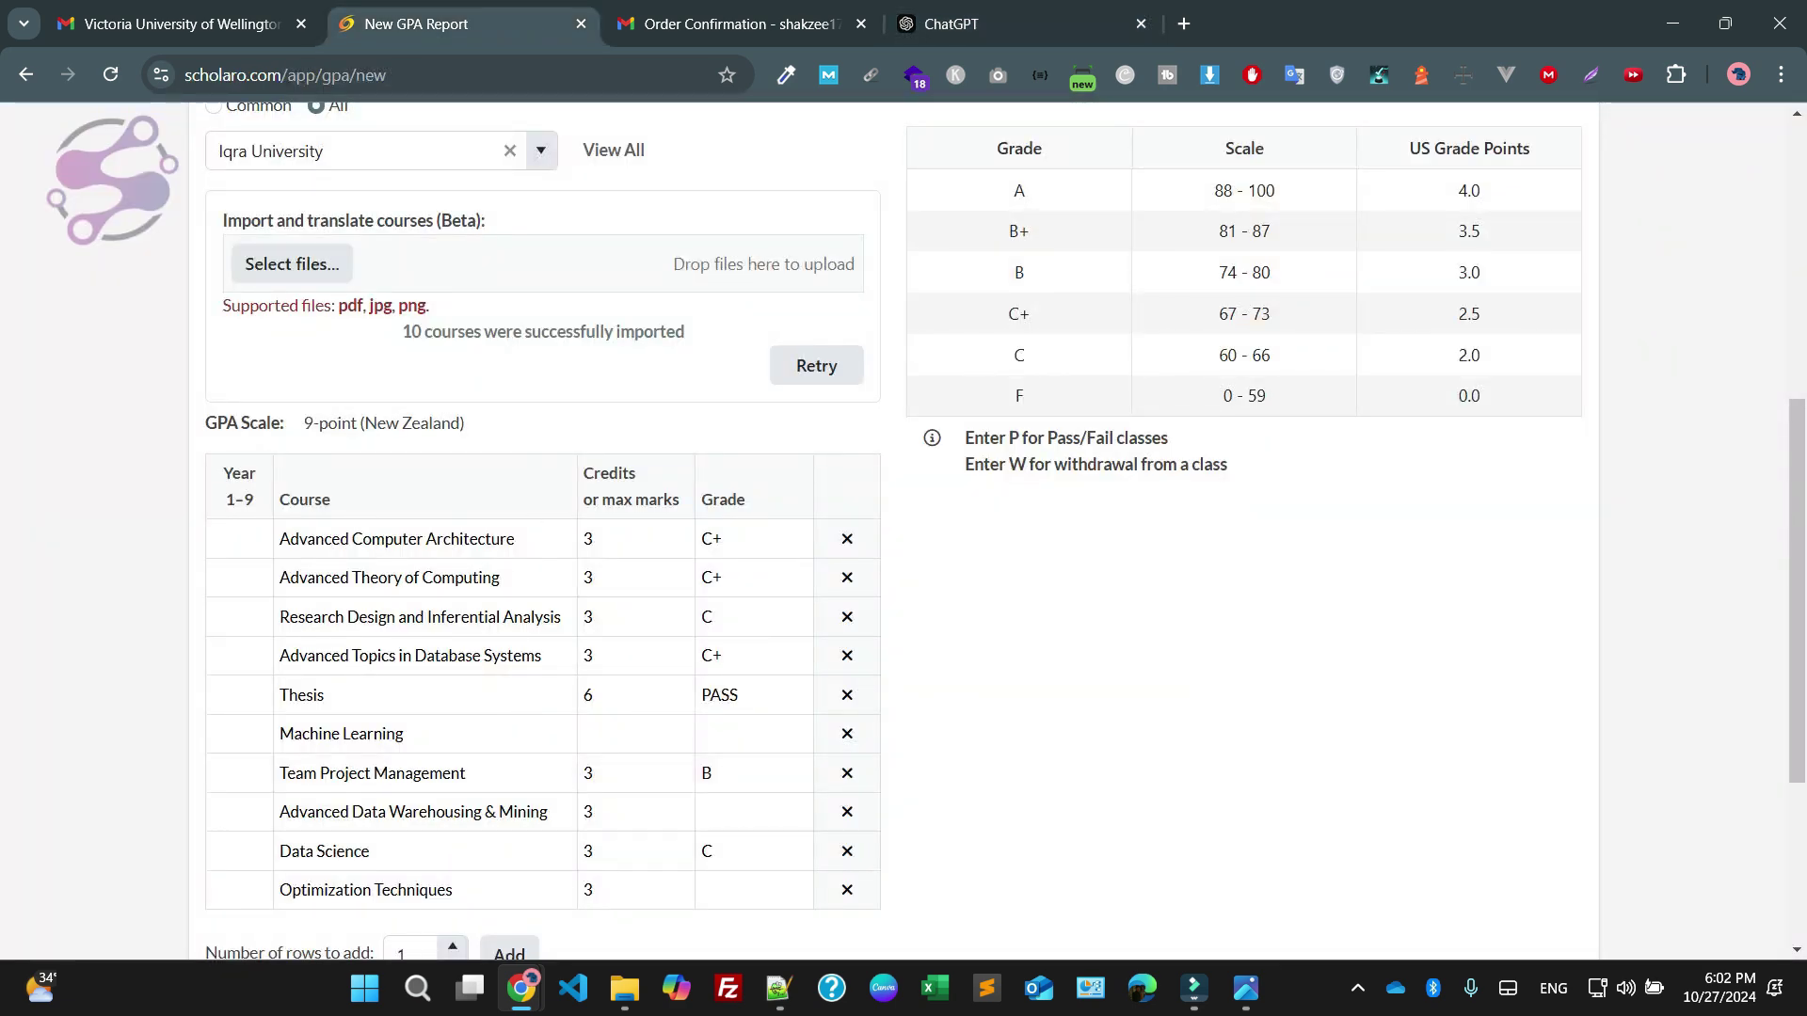
Scroll over the 10 imported courses, then switch to ChatGPT's reply with the transcript data
scroll(903, 527, "down", 2)
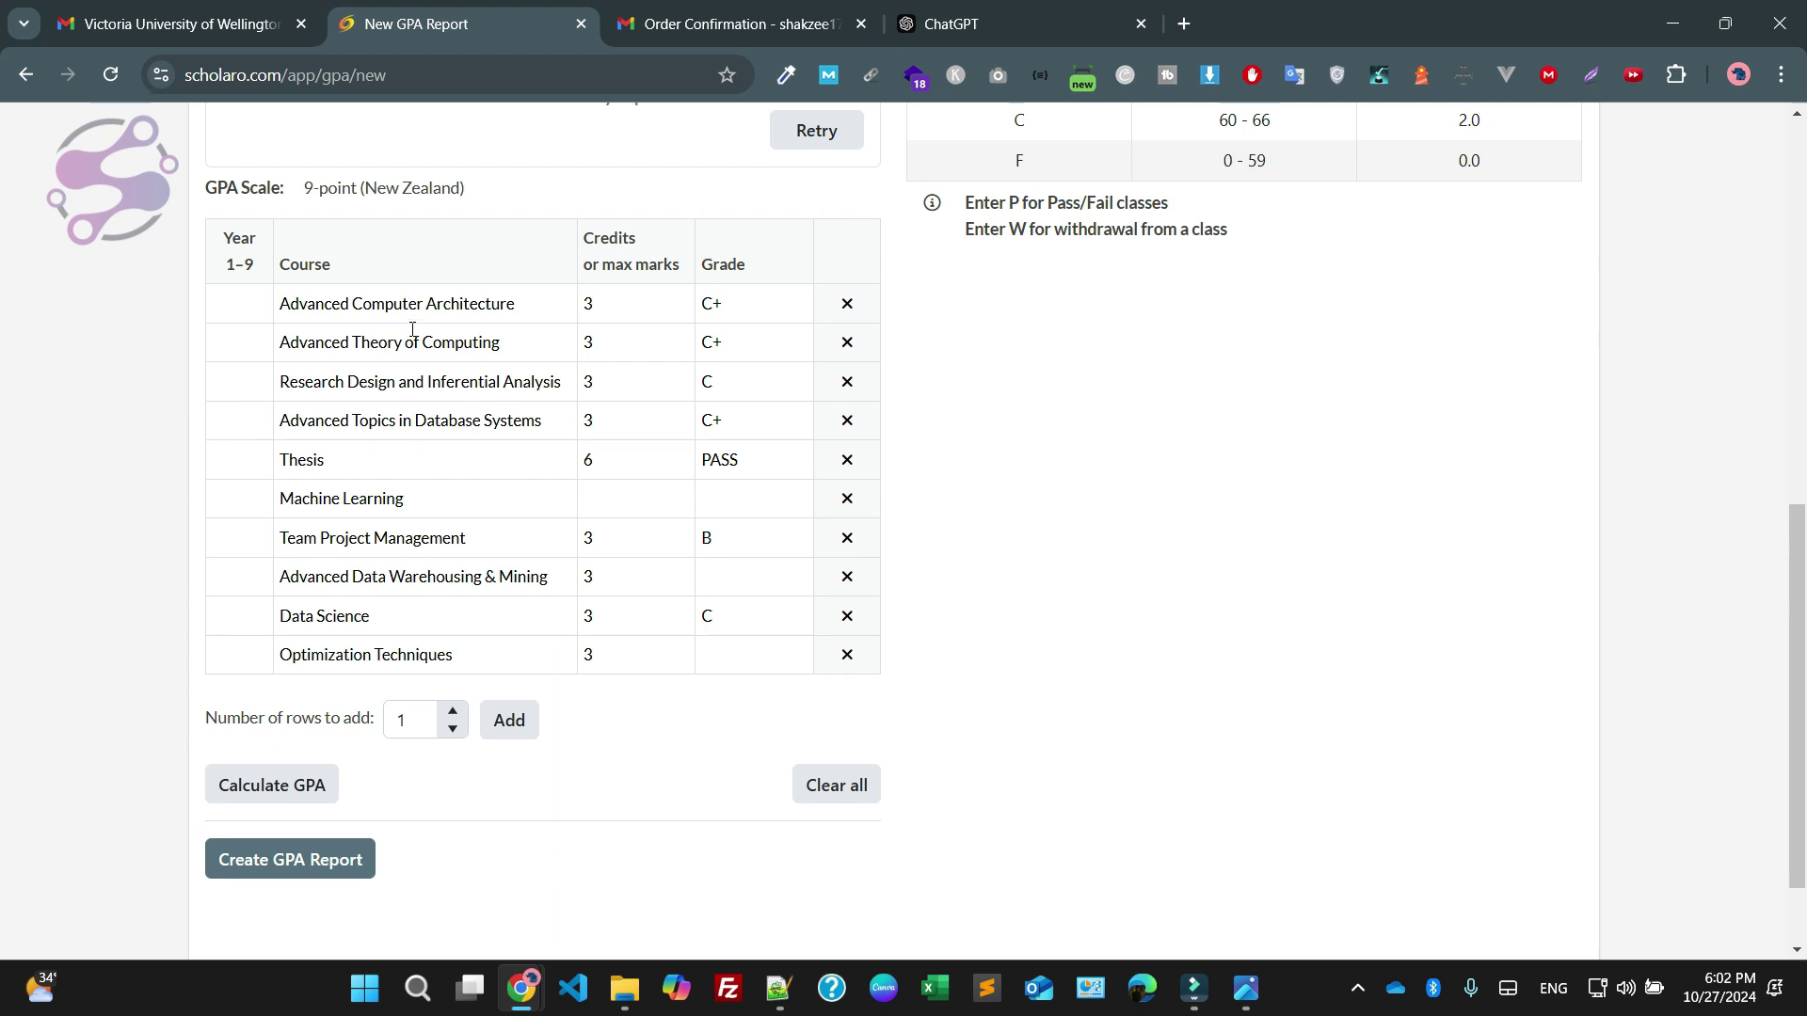
scroll(407, 314, "up", 1)
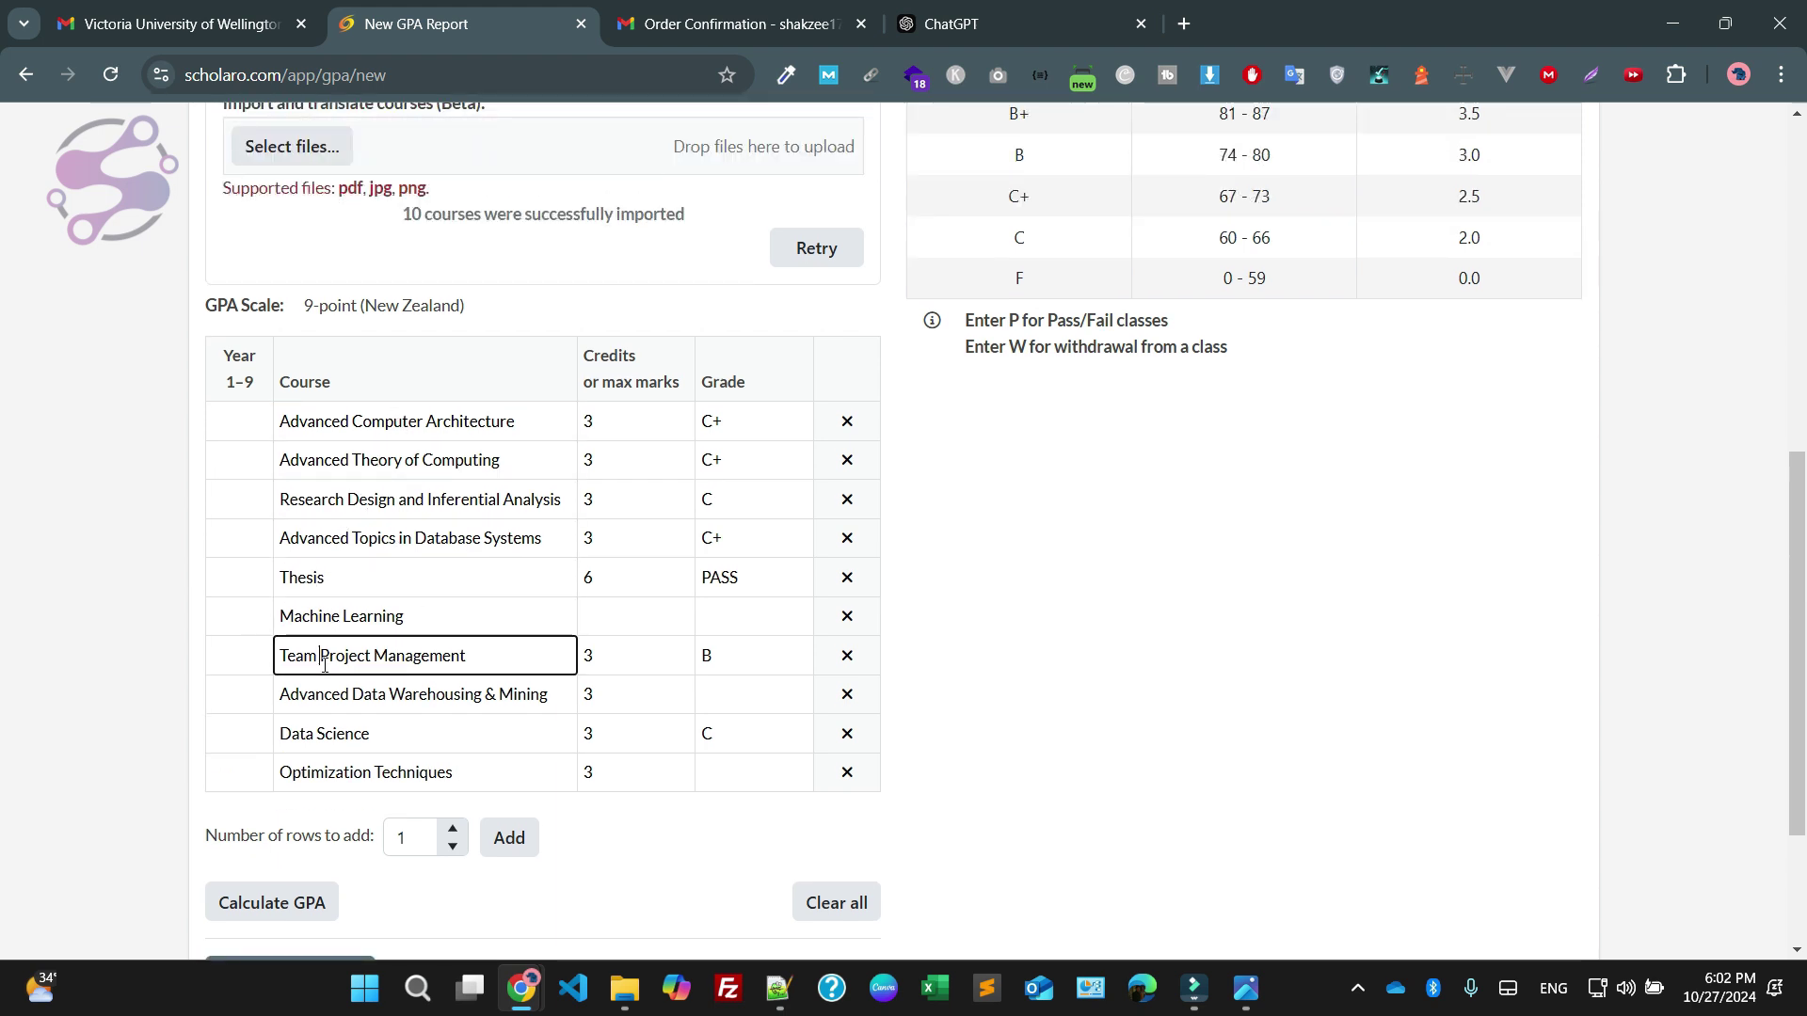
left_click(950, 24)
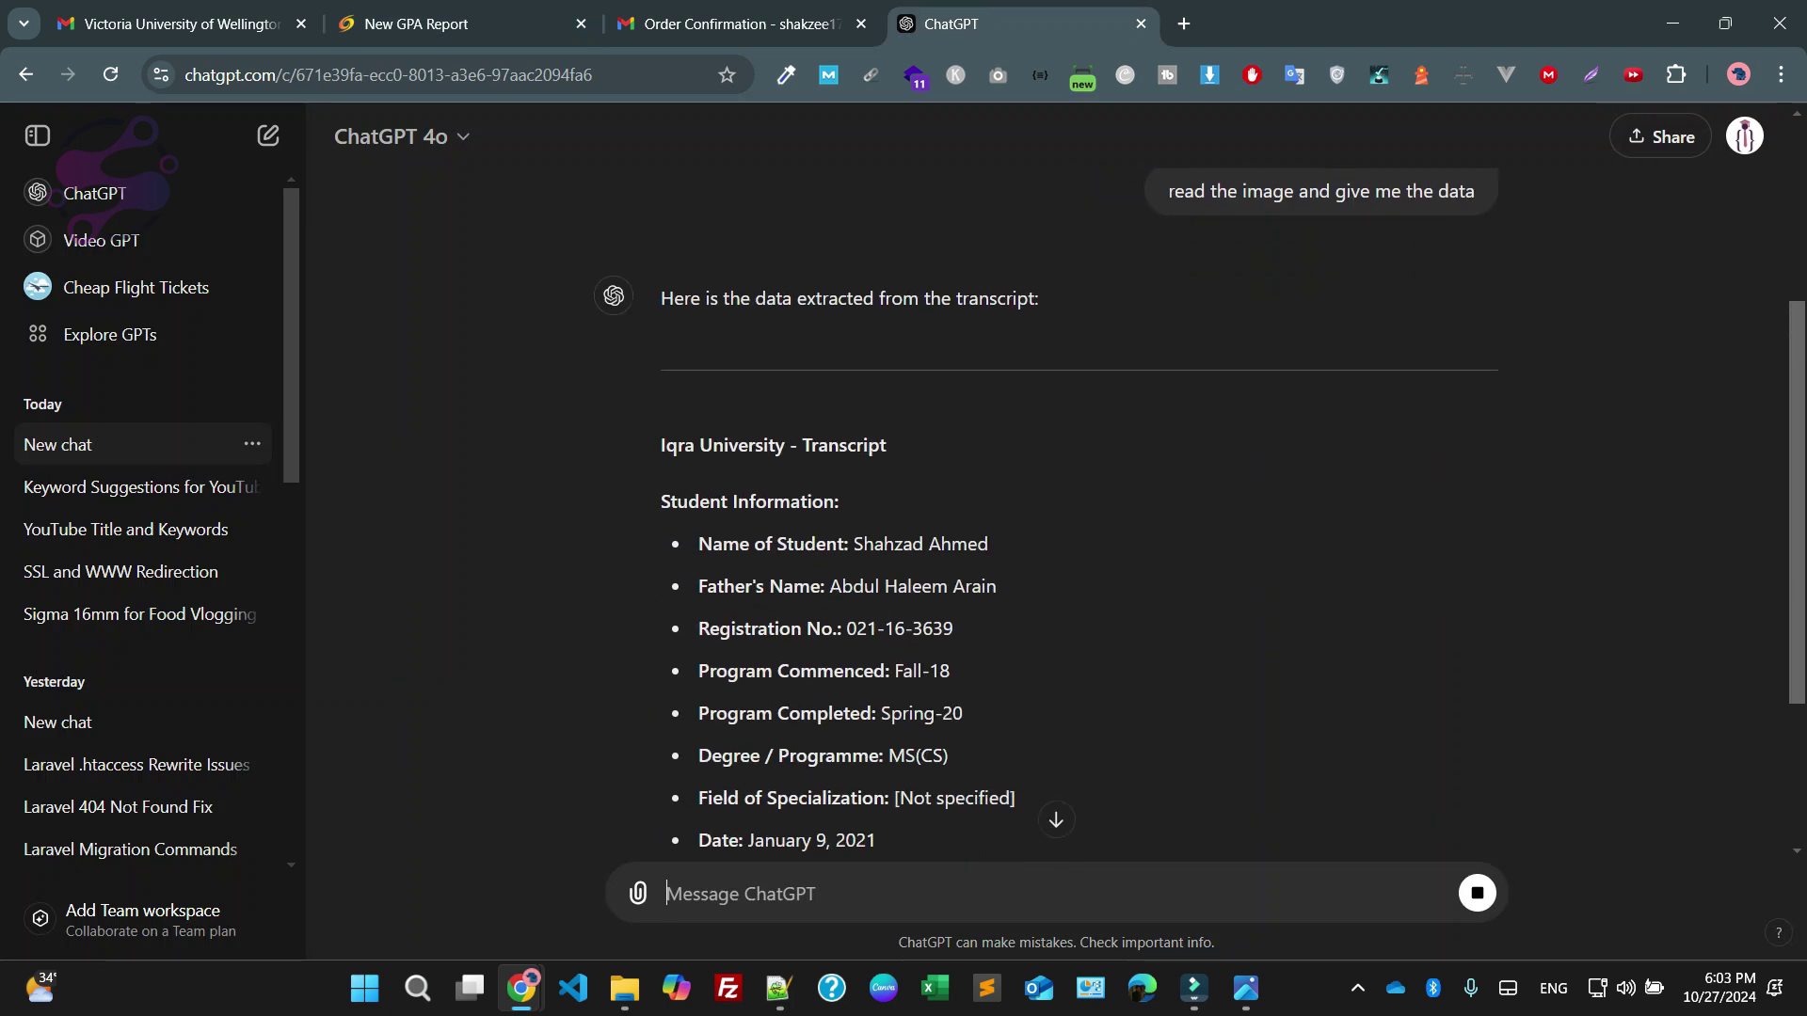
Clear all imported courses from the GPA table and select 'Advanced Computer Architecture' in ChatGPT's Course Details
scroll(1080, 508, "down", 5)
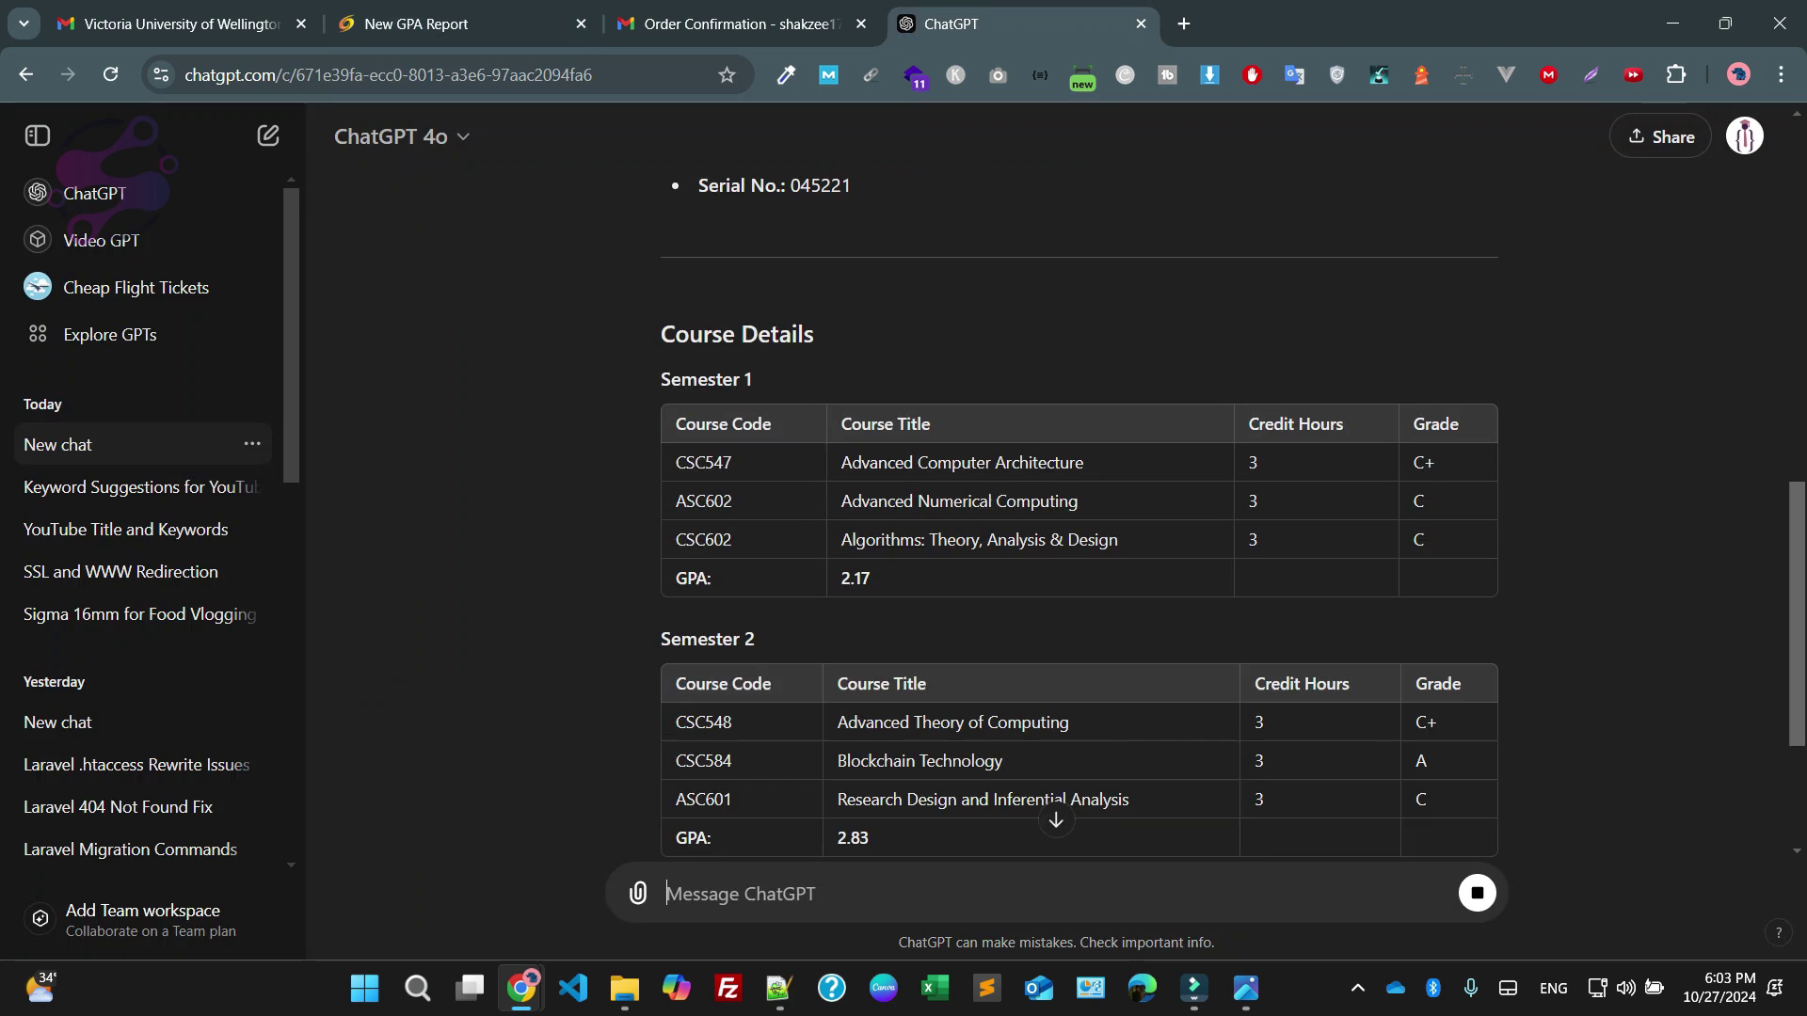
left_click(462, 24)
left_click(837, 903)
left_click(1021, 24)
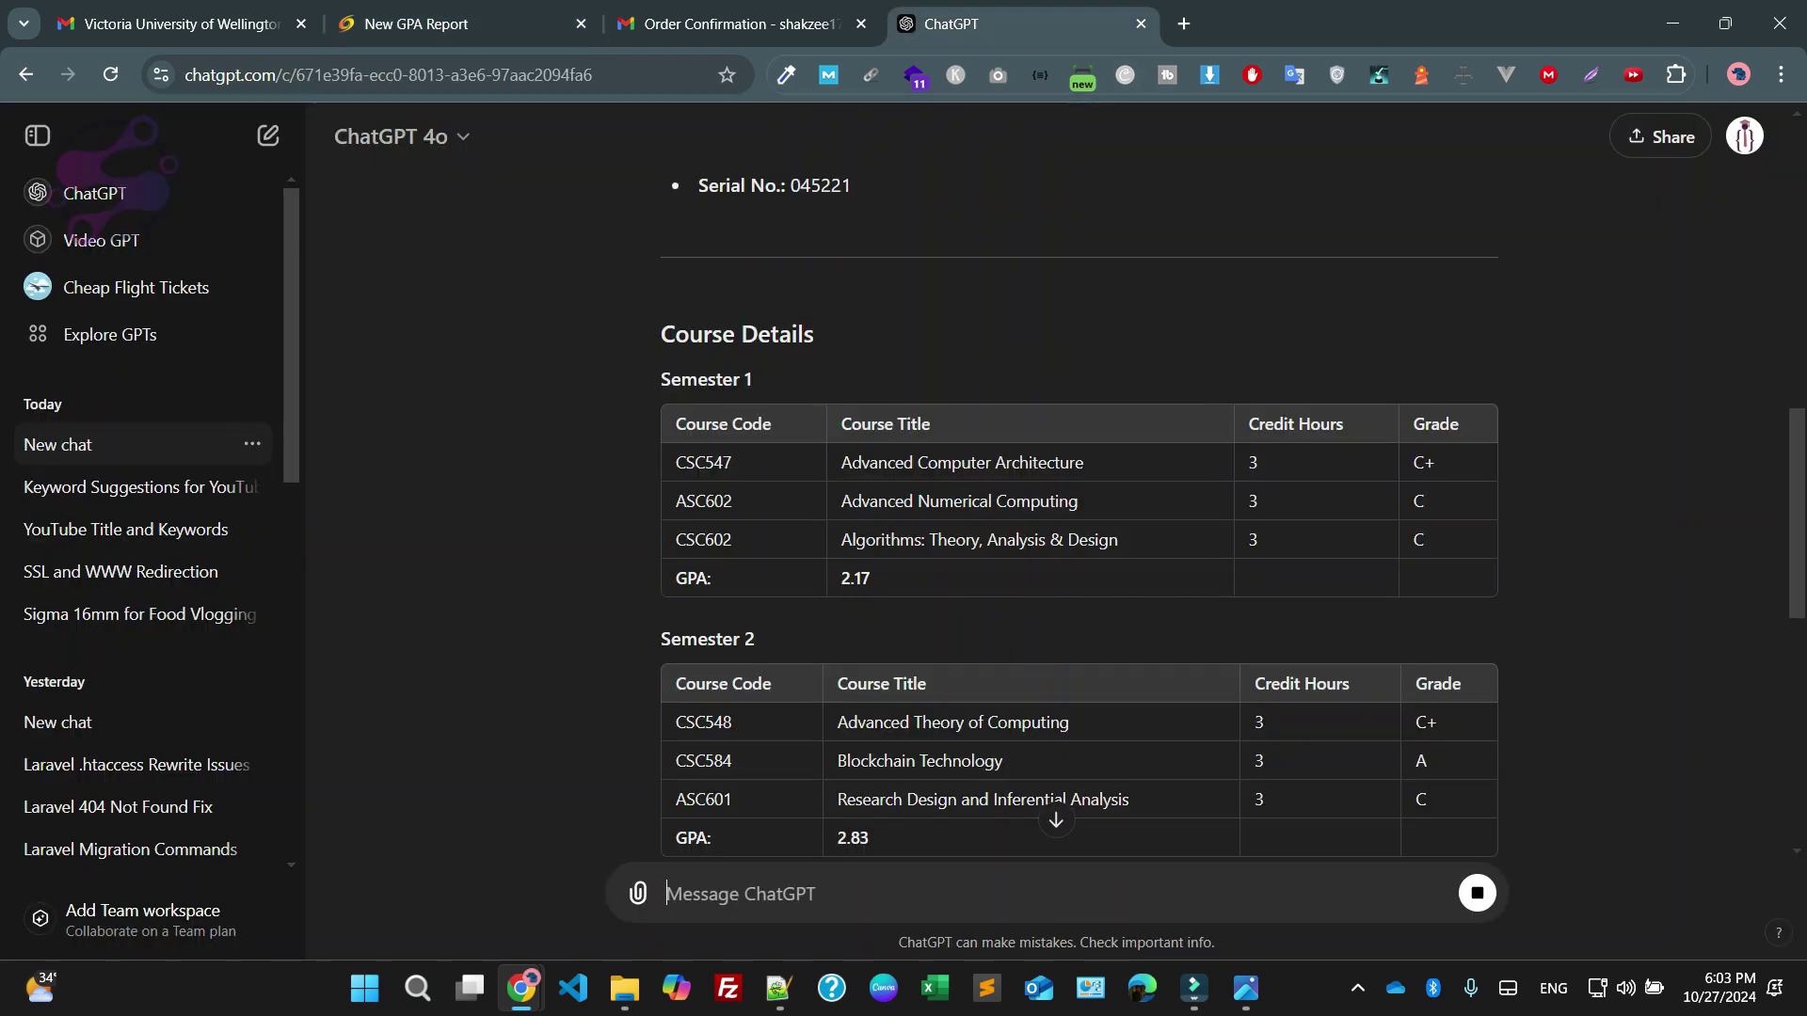
left_click_drag(841, 462, 1084, 462)
left_click(461, 23)
Paste 'Advanced Computer Architecture' as the first course with 3 credits
left_click_drag(1021, 24, 753, 24)
key("ctrl+c")
left_click(461, 24)
left_click(375, 381)
key("ctrl+v")
left_click(607, 388)
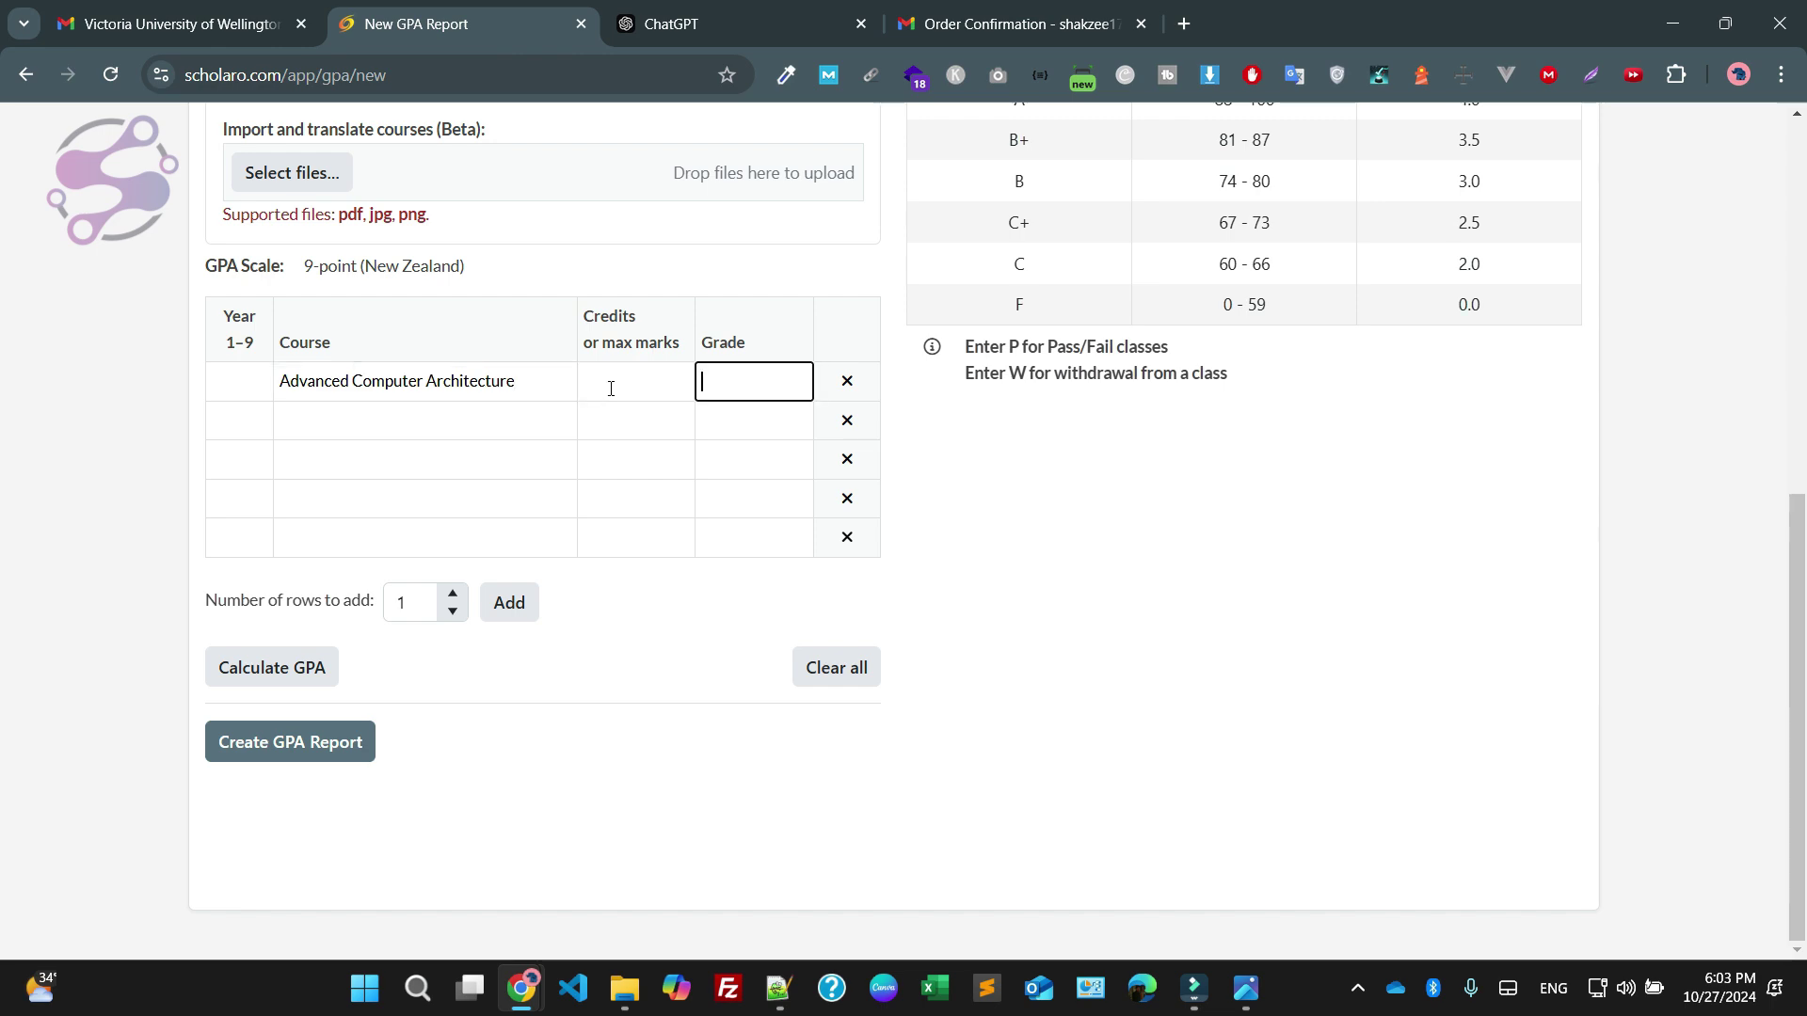
type("3")
Select 'Advanced Numerical Computing' in ChatGPT's reply and return to the GPA table
left_click(671, 24)
left_click(461, 24)
left_click(671, 23)
left_click_drag(841, 501, 1077, 501)
left_click(847, 540)
left_click(461, 23)
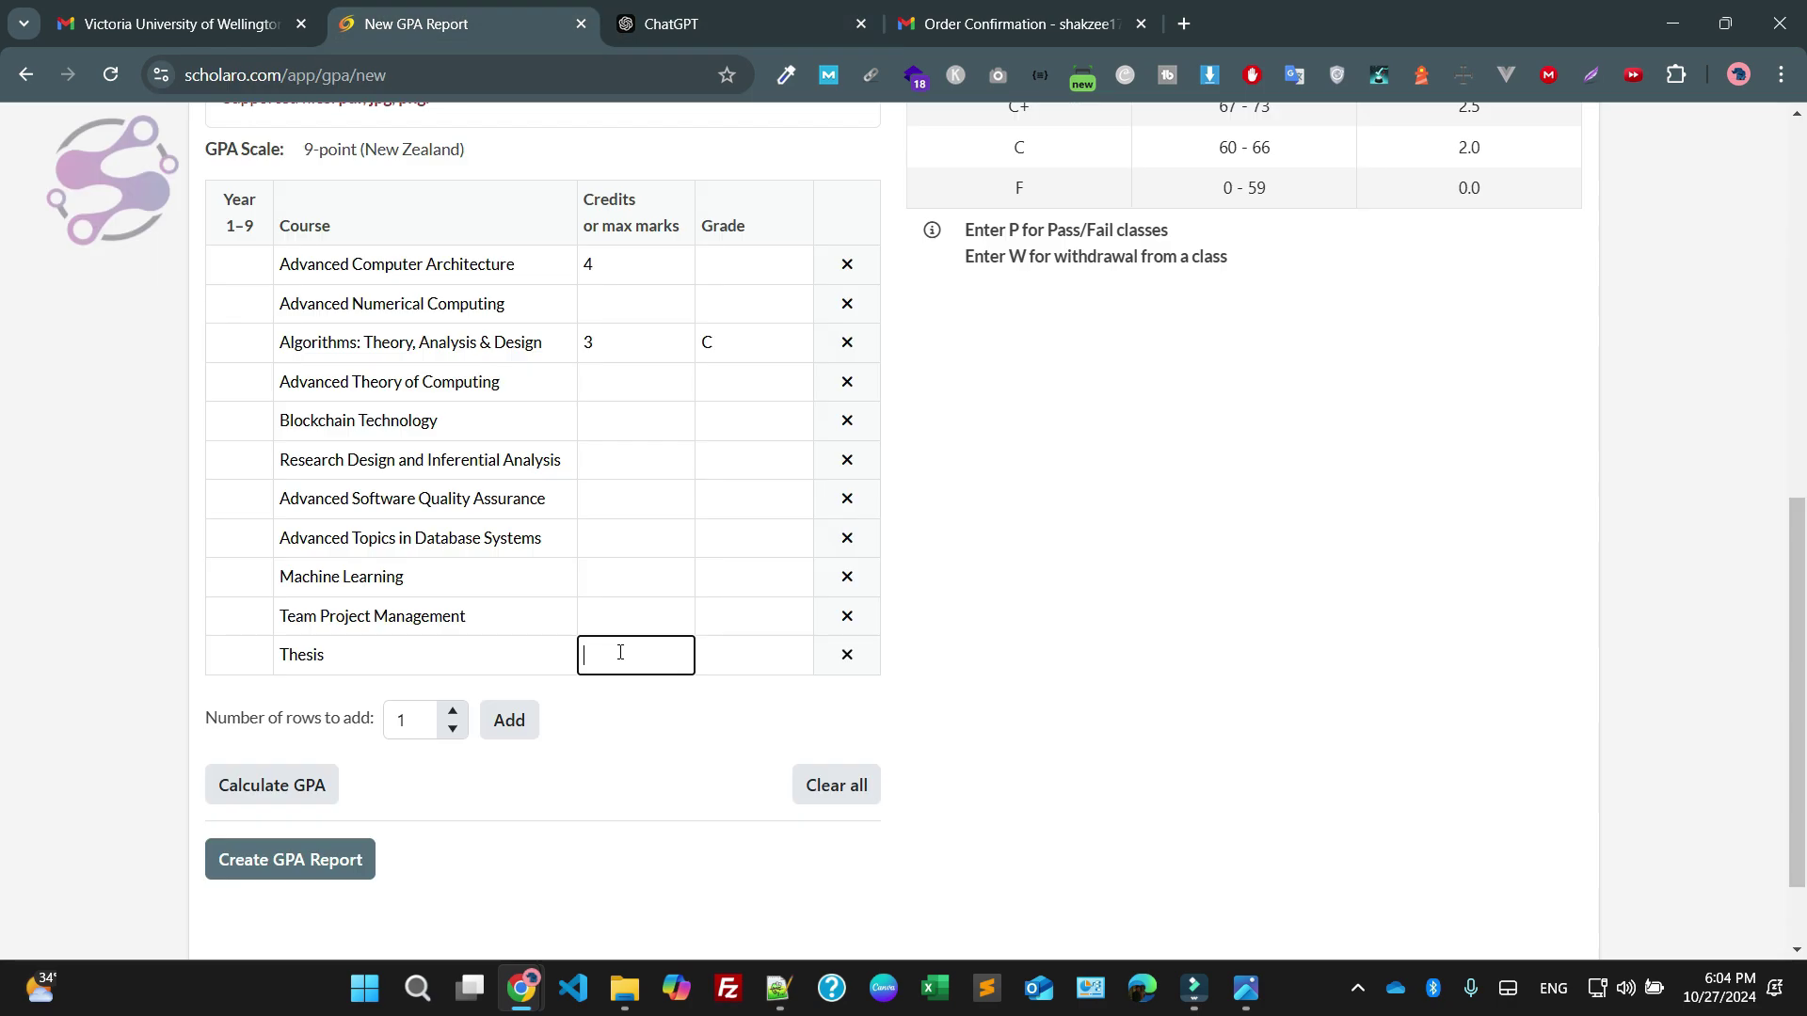
Give each course 4 credits, from Advanced Numerical Computing through Machine Learning and Team Project Management
left_click(611, 278)
key("ctrl+a")
left_click(597, 307)
type("4")
left_click(625, 351)
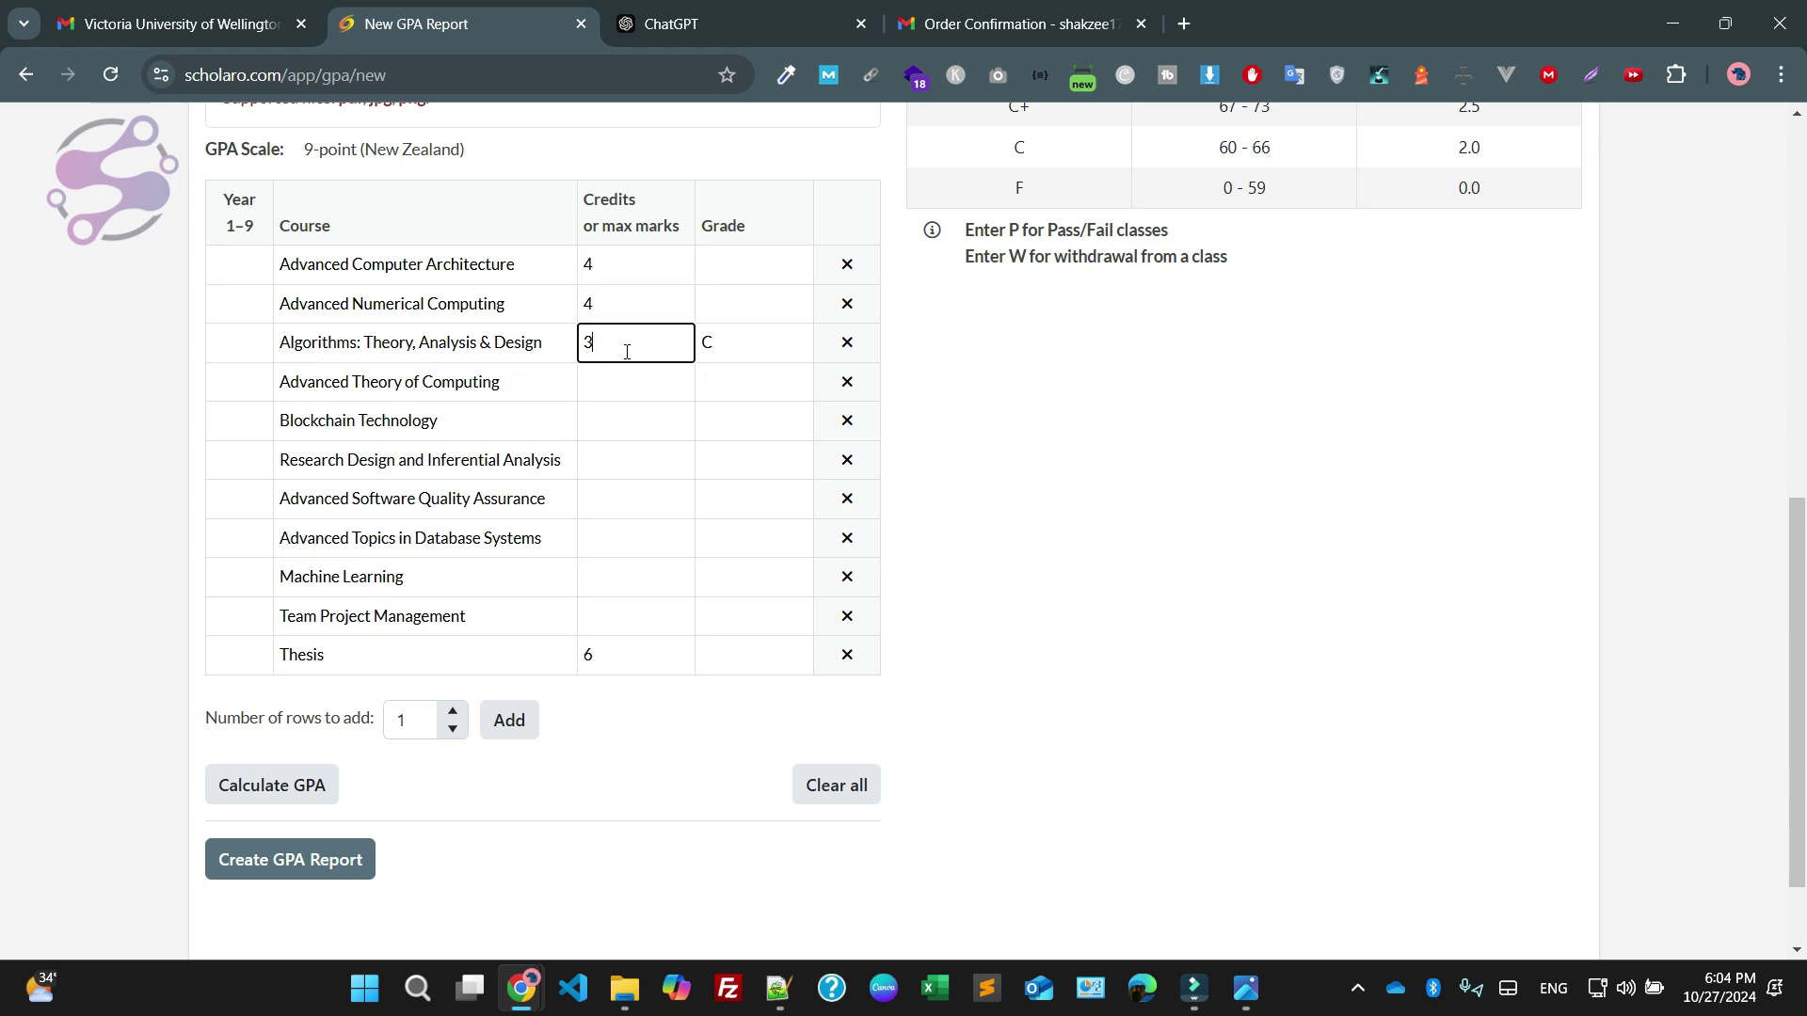
key("BackSpace")
type("4")
left_click(625, 381)
type("4")
left_click(621, 422)
type("4")
left_click(623, 461)
type("4")
left_click(626, 501)
type("4")
left_click(626, 537)
type("4")
left_click(626, 576)
type("4")
left_click(626, 616)
type("4")
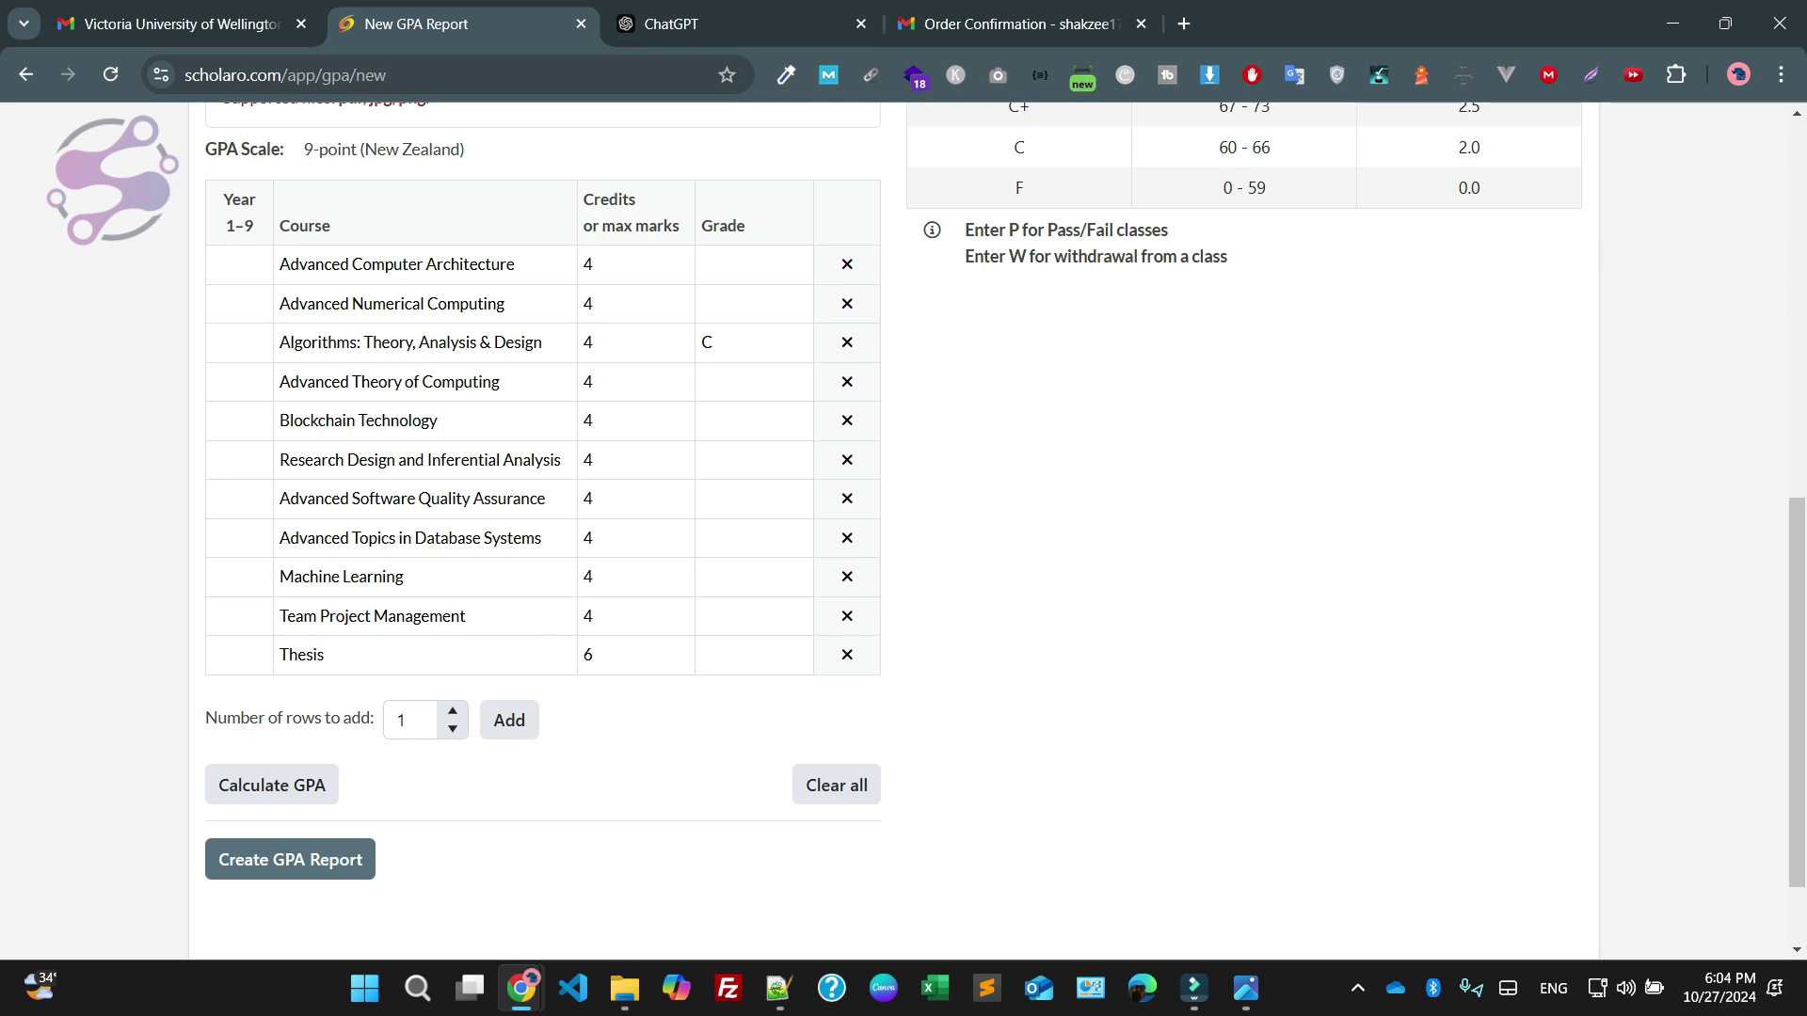
Check the transcript image for grades and begin entering the first course's grade
left_click(1245, 989)
left_click(1245, 989)
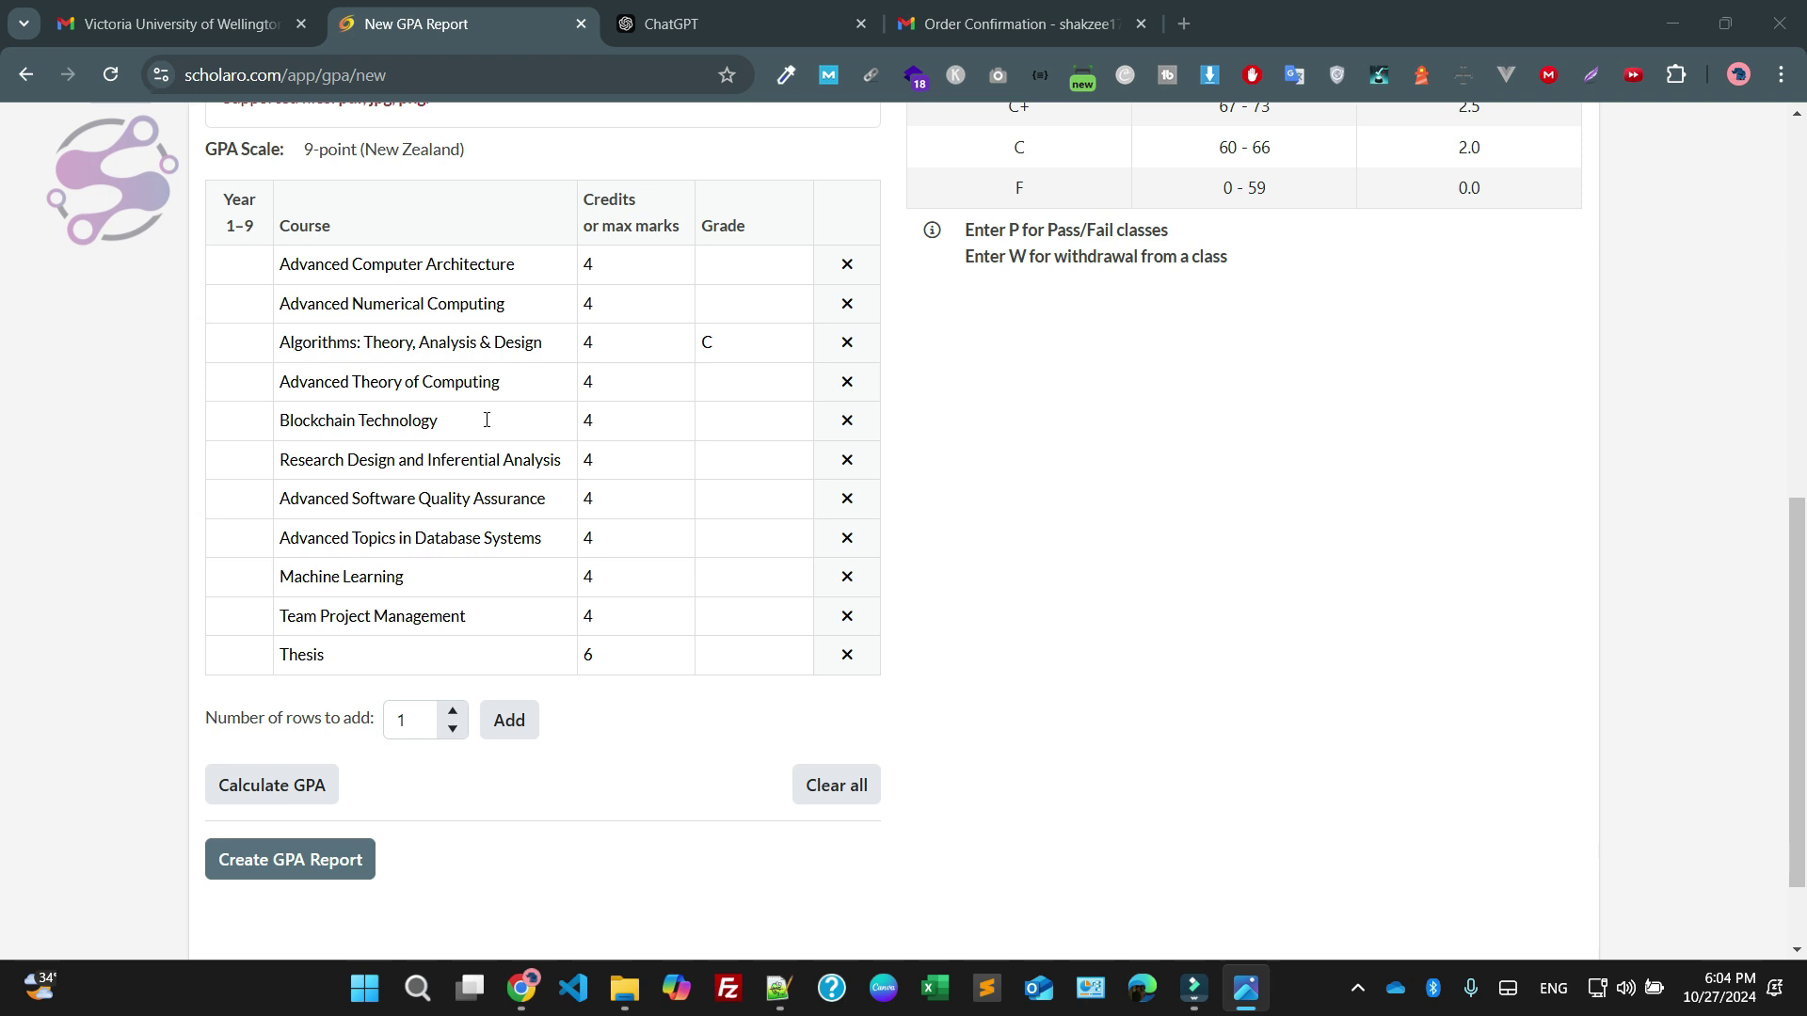
left_click(727, 270)
Enter grades C+, A, C and A for Advanced Theory of Computing through Software Quality Assurance
key("Tab")
left_click(745, 377)
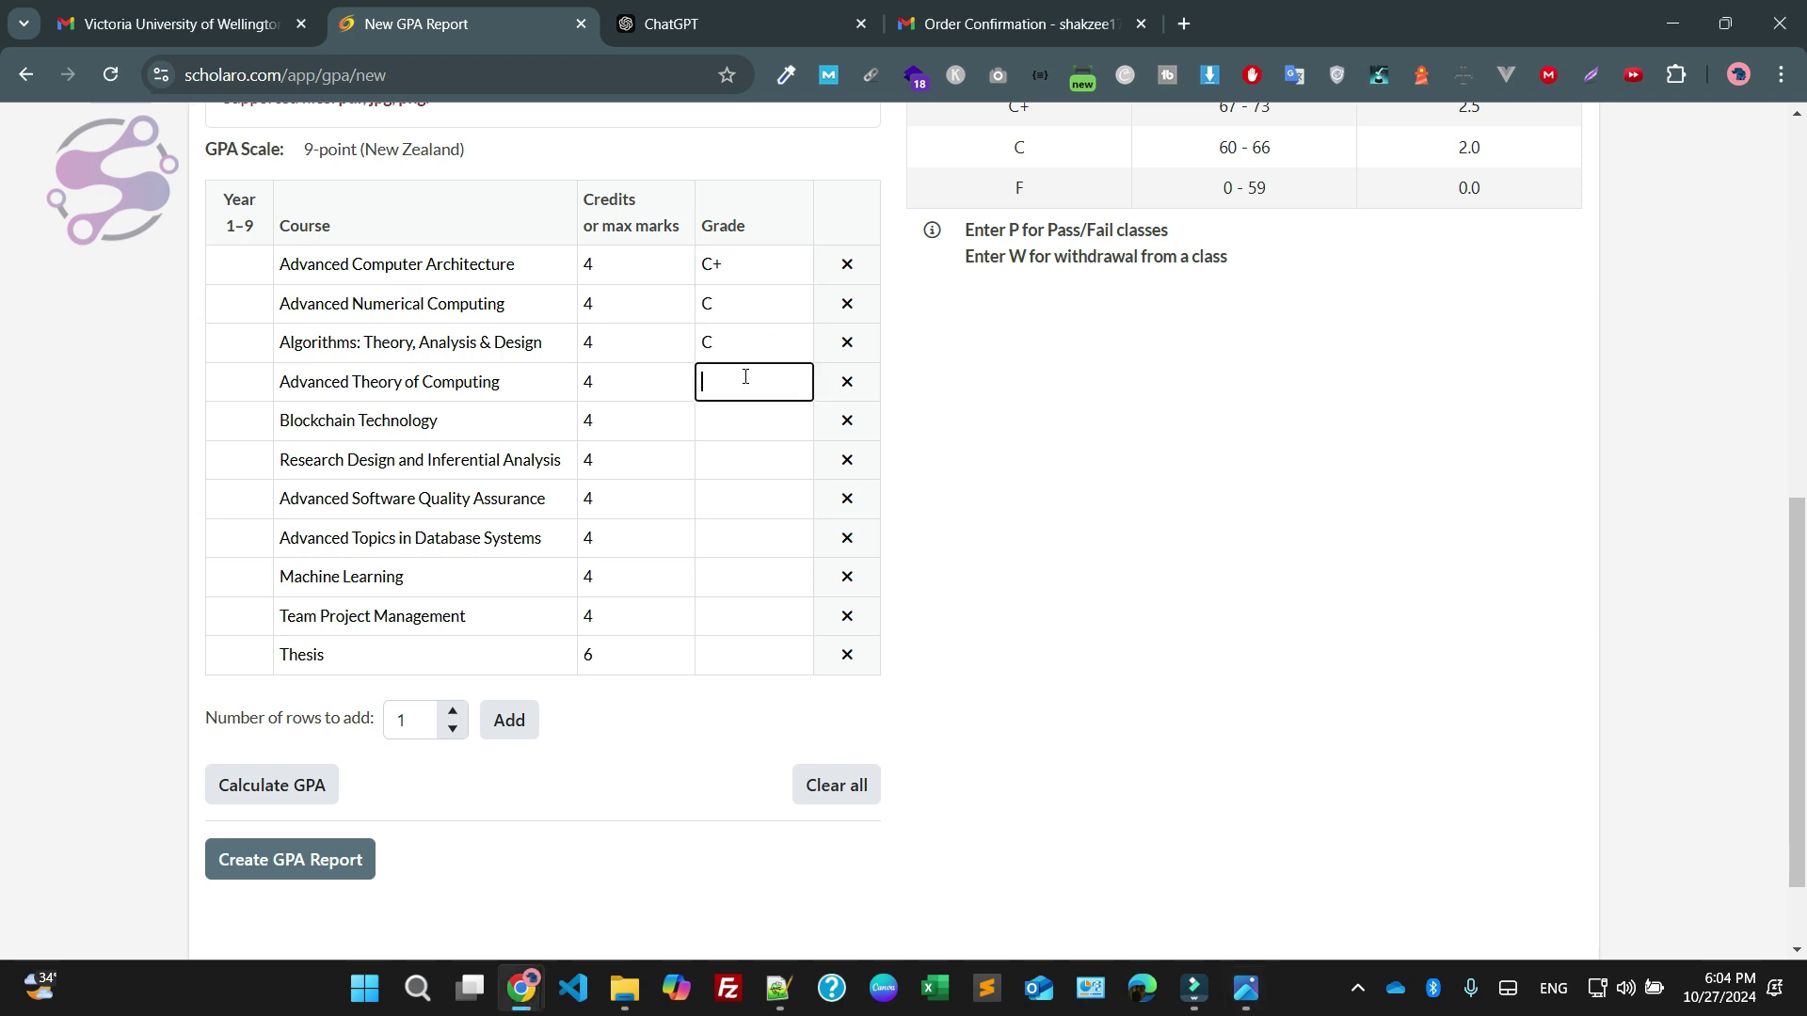
type("C+")
key("Tab")
type("A")
key("Tab")
type("C")
key("Tab")
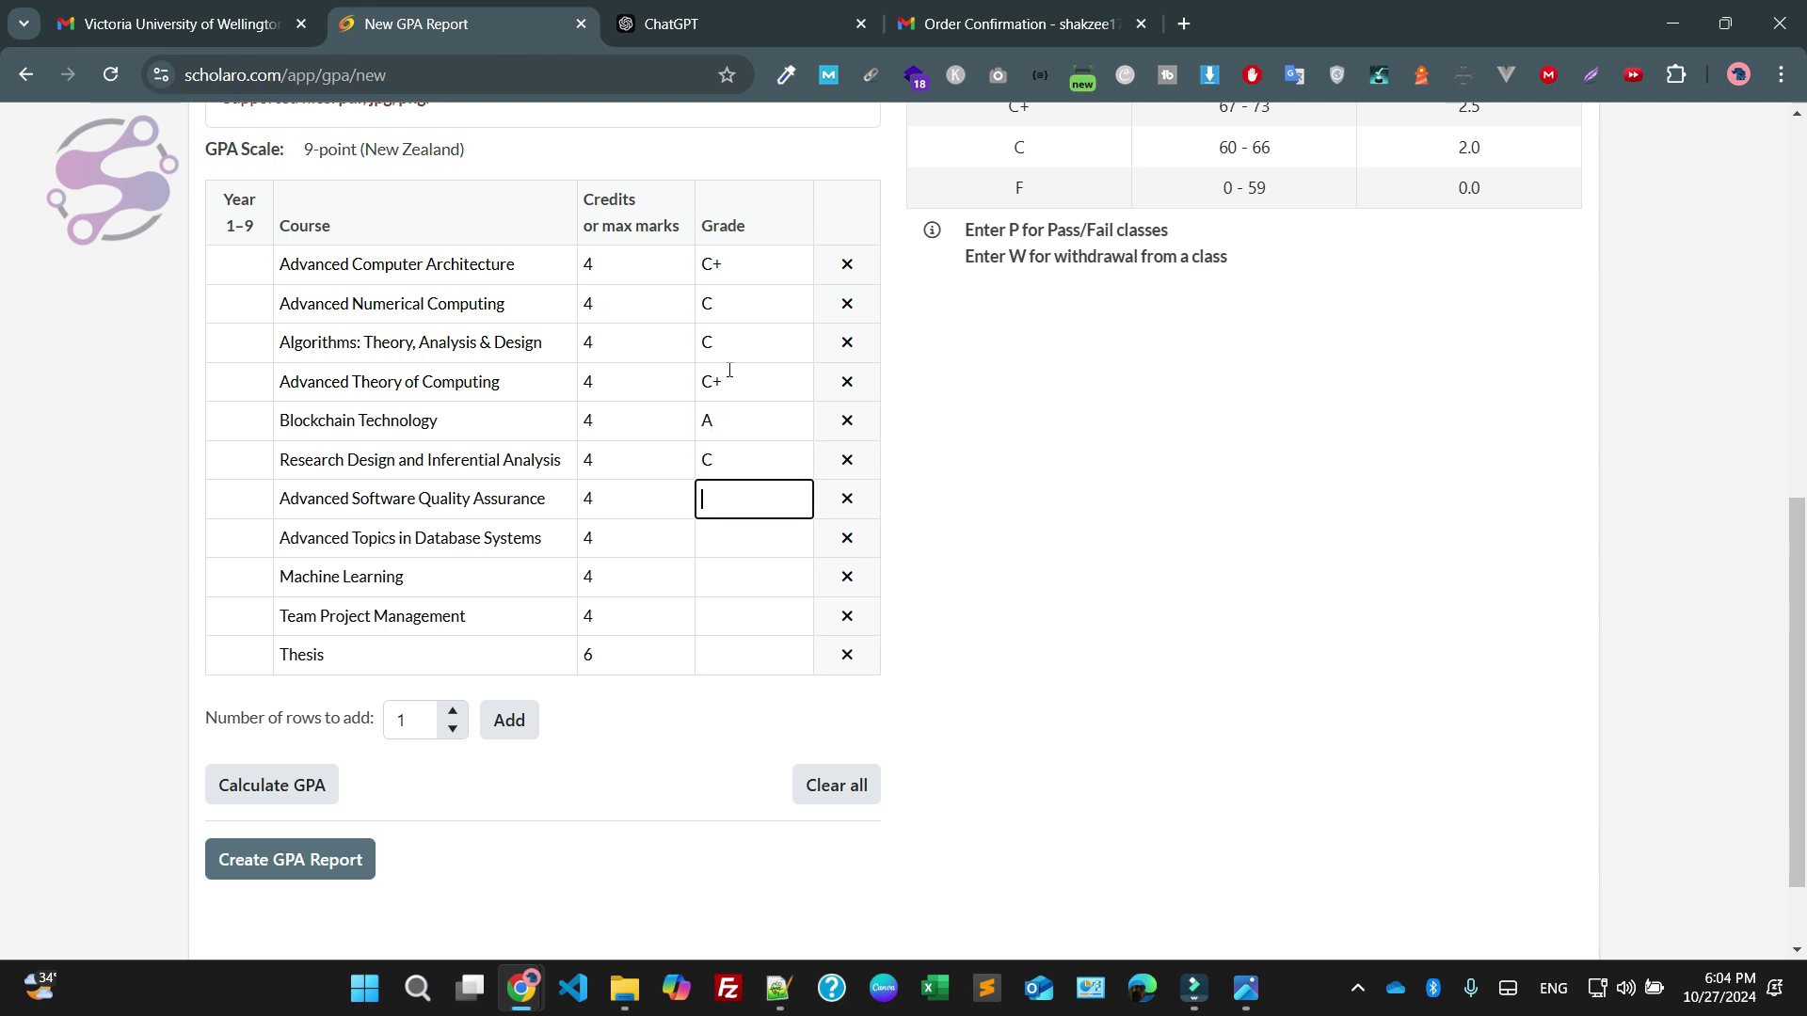
type("A")
Enter grades C+, A, B and Pass for Database Systems, Machine Learning, Team Project Management and Thesis
key("Tab")
type("C+")
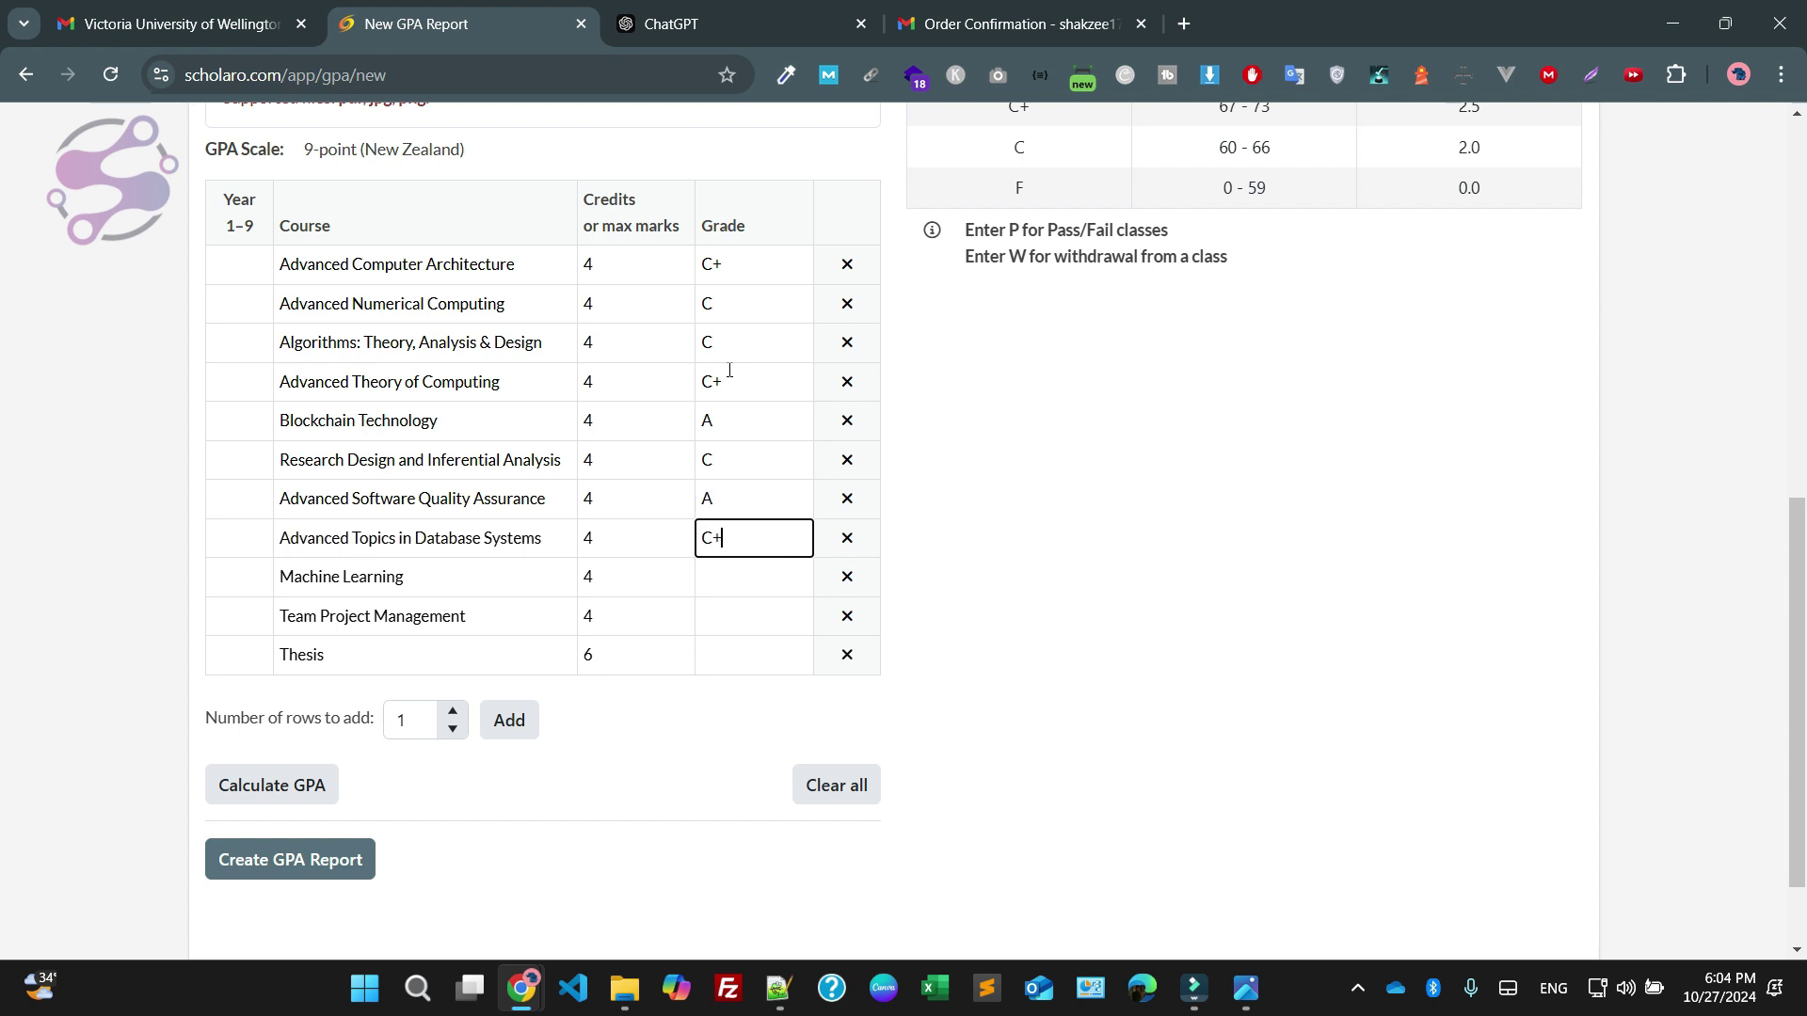
key("Tab")
type("A")
key("Tab")
type("B")
key("Tab")
type("Pass")
key("Tab")
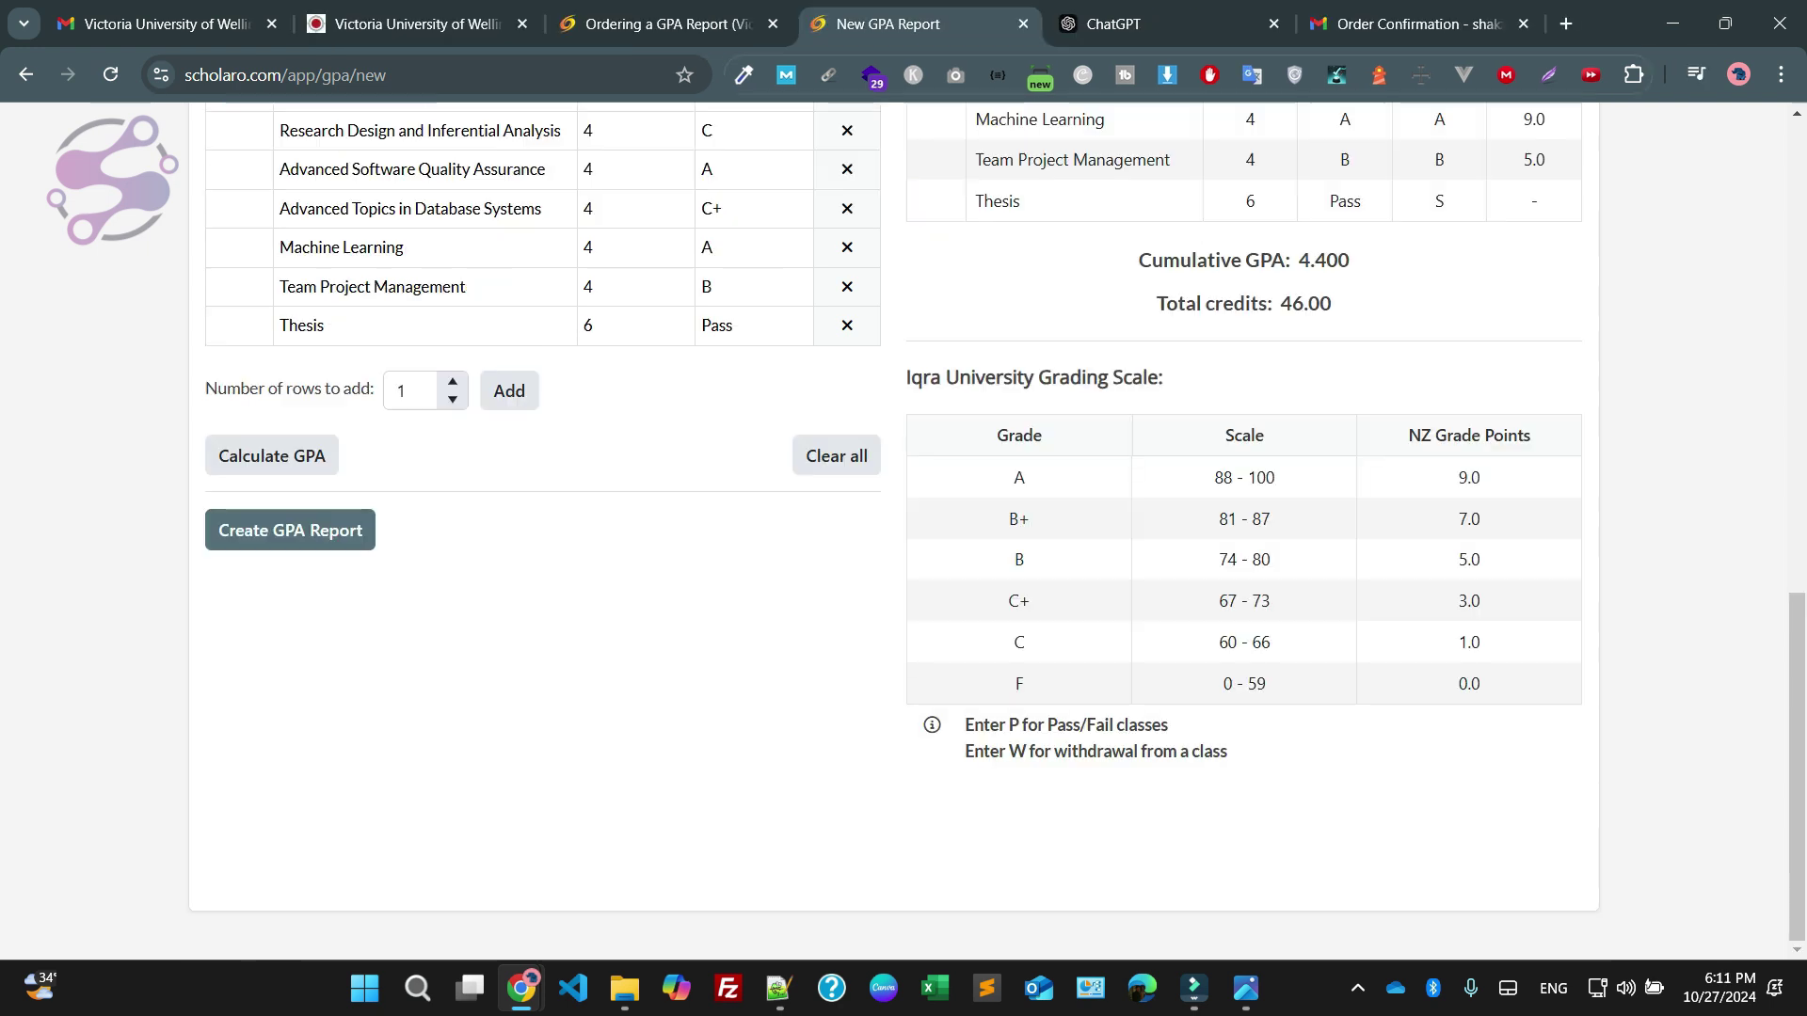
Fill the required Institution field with Iqra university and review the 4.400 GPA over 46 credits
key("Return")
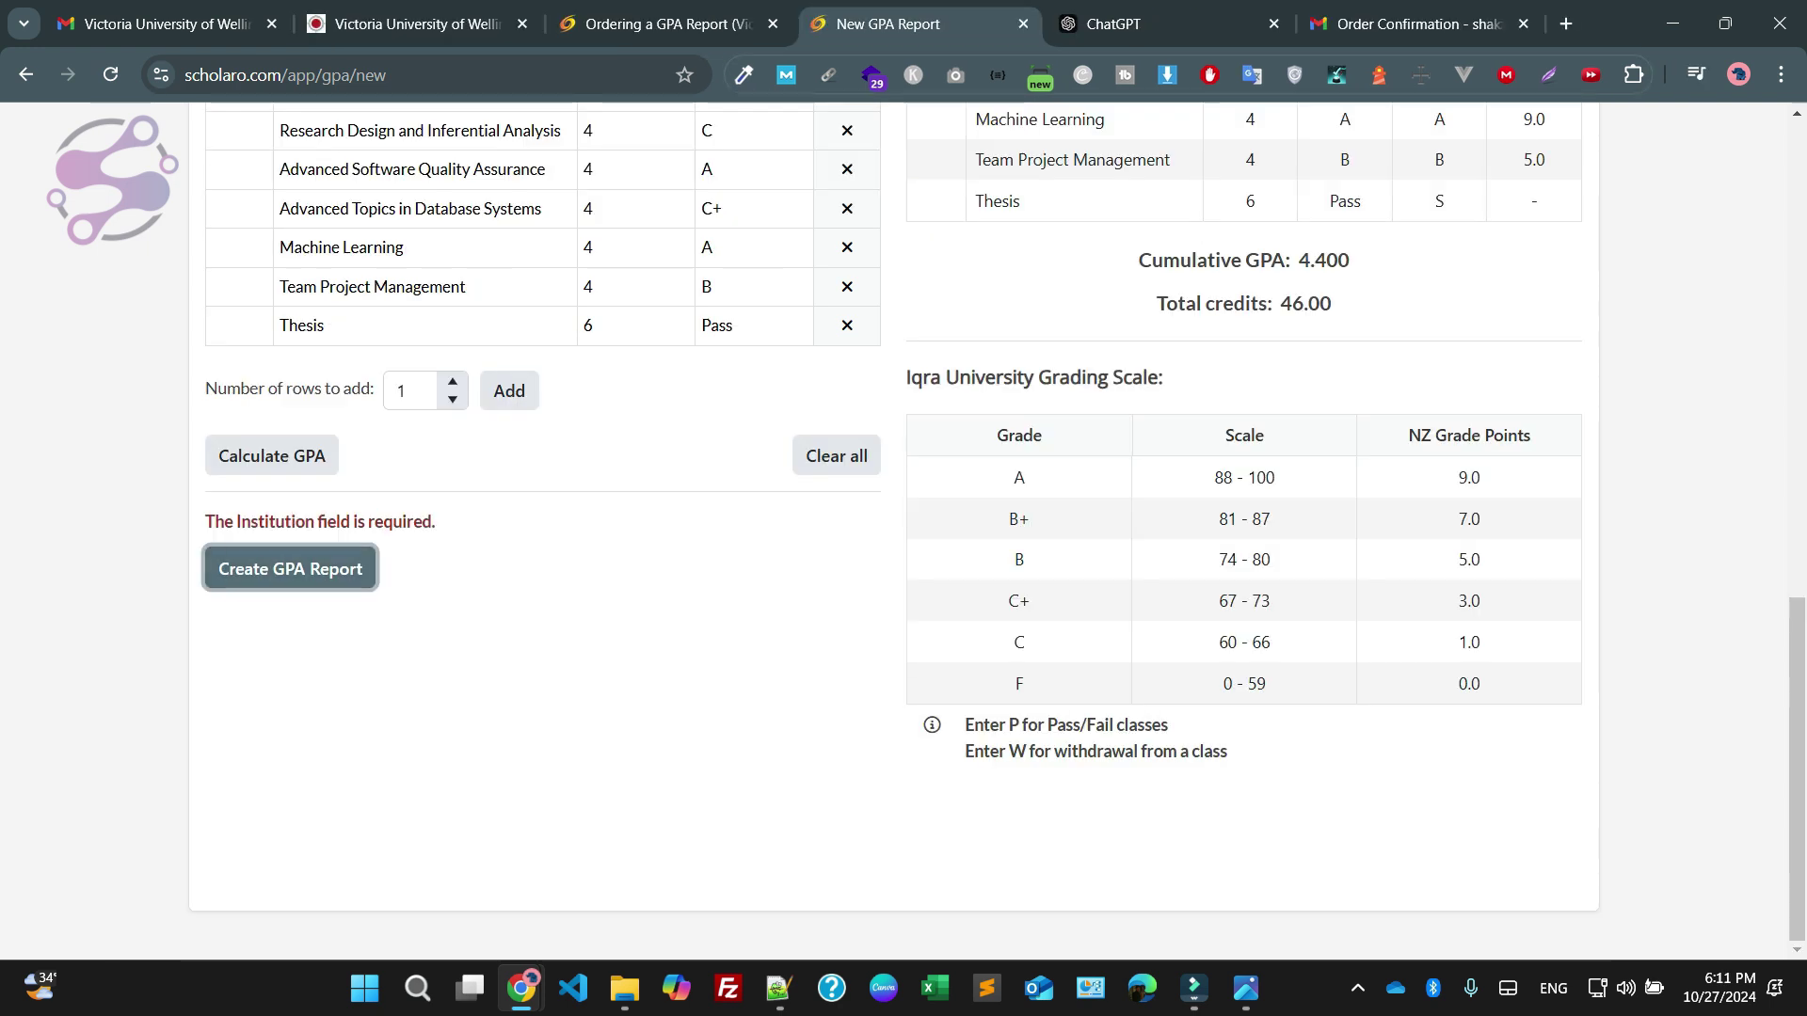
left_click(370, 407)
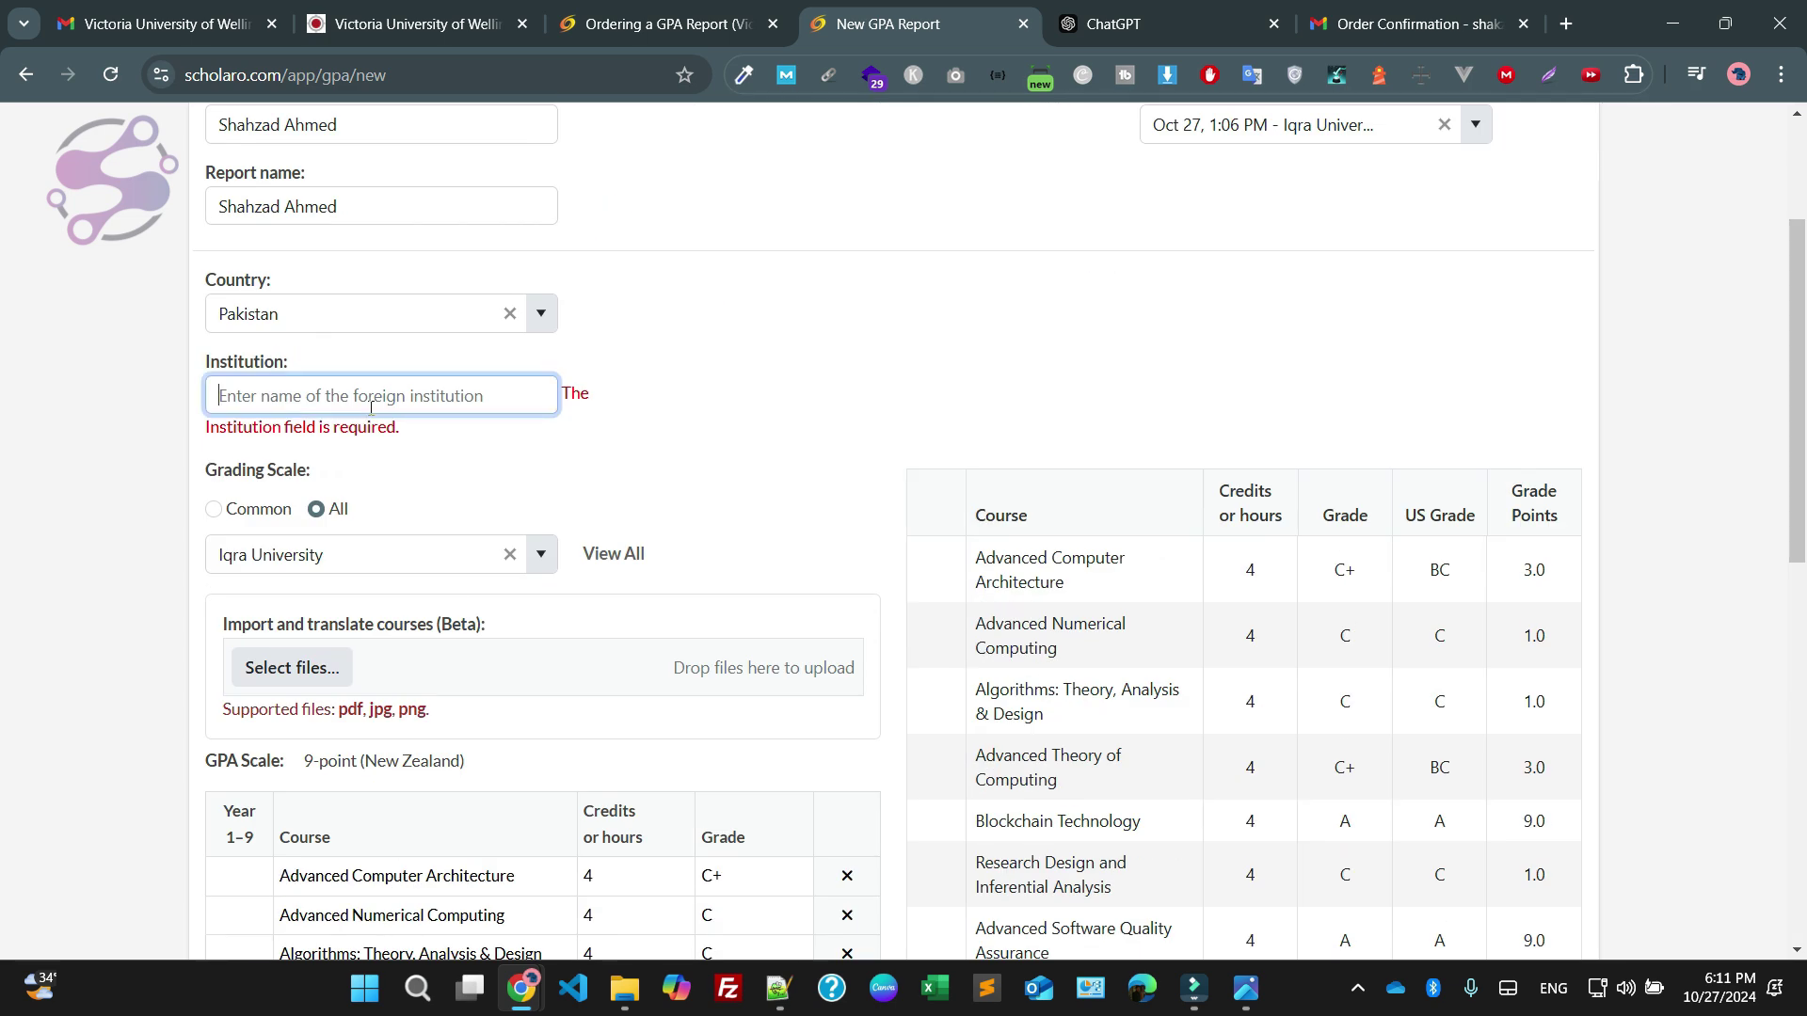
type("Iqra")
key("Down")
key("Down")
key("Return")
key("Return")
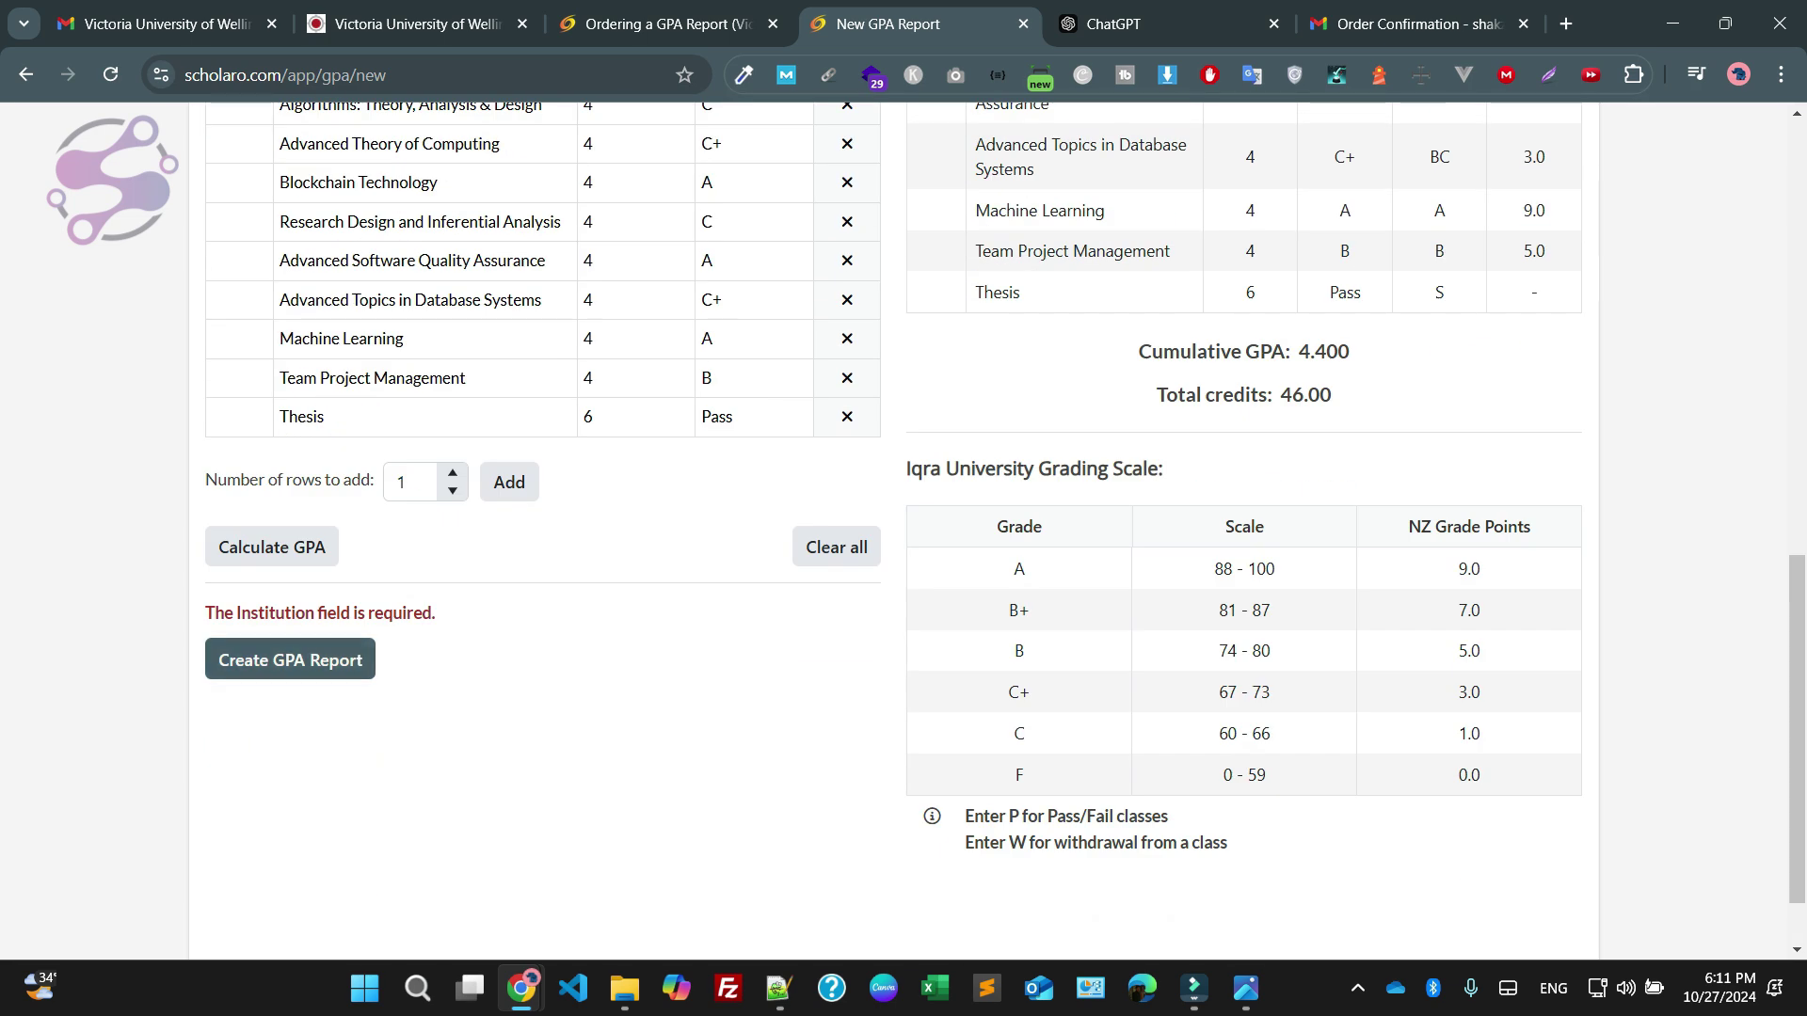
scroll(904, 527, "up", 4)
scroll(766, 533, "up", 1)
scroll(766, 532, "down", 2)
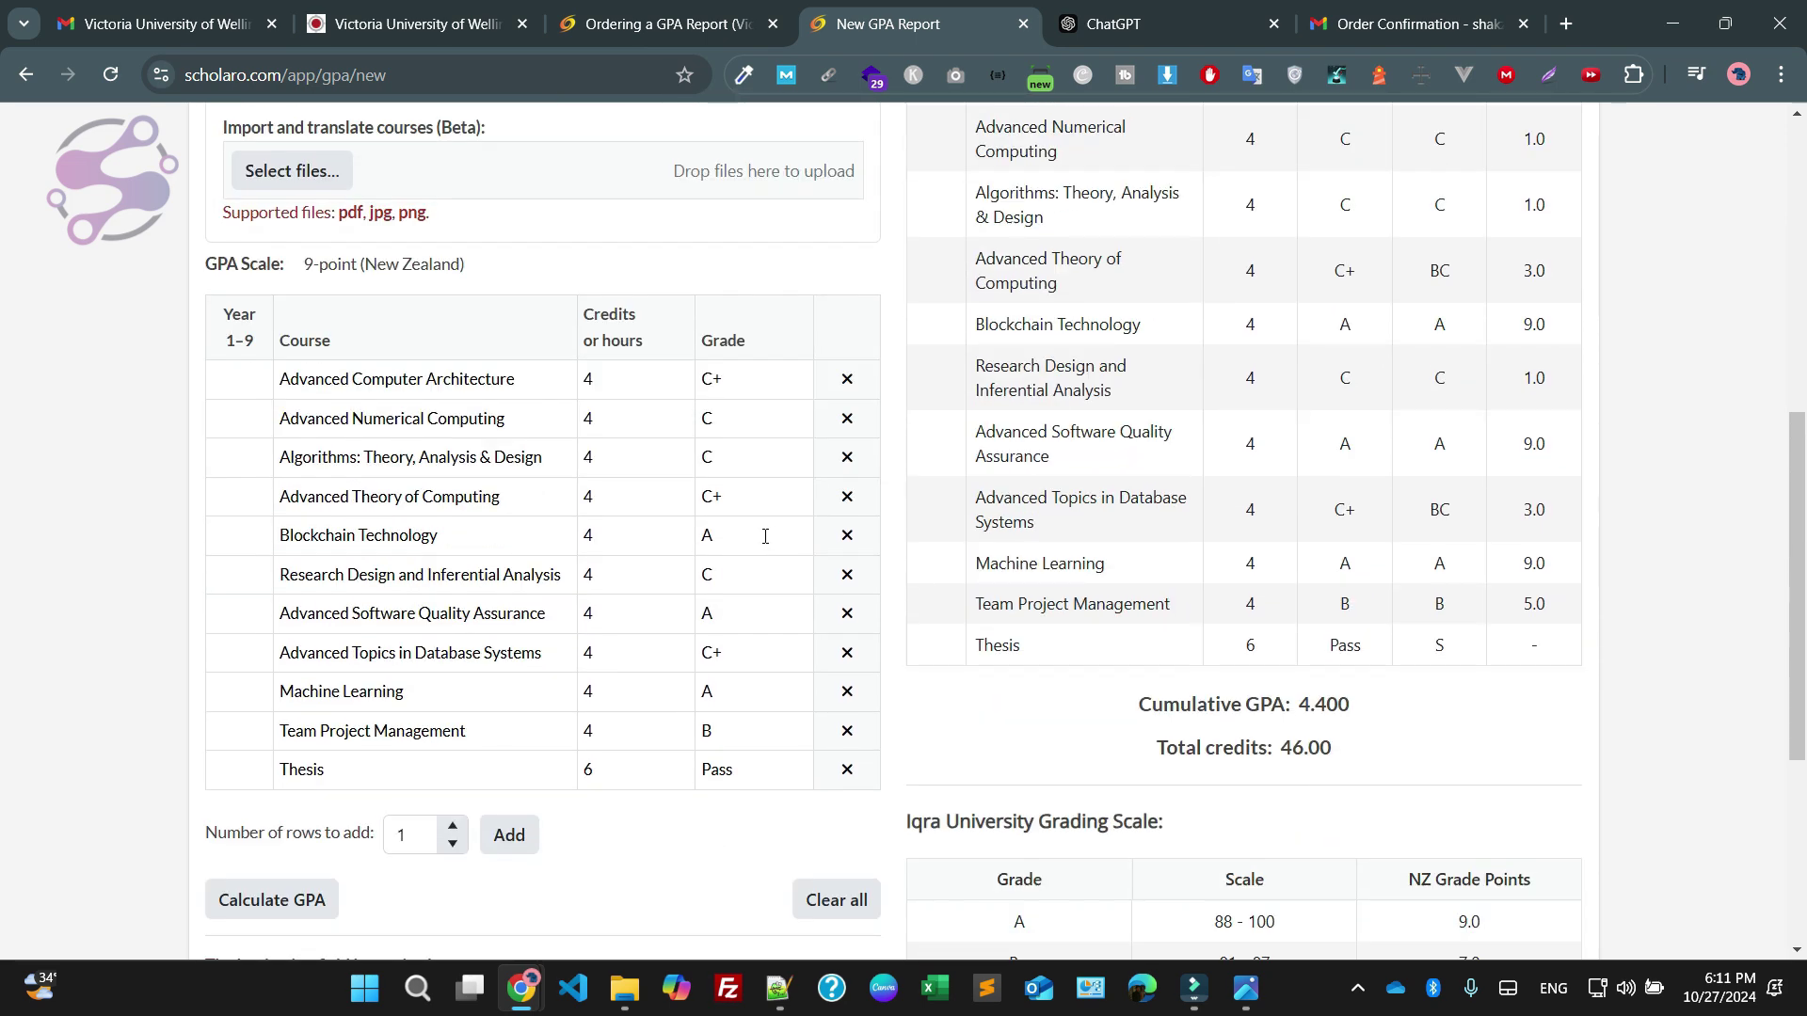
key("alt+Tab")
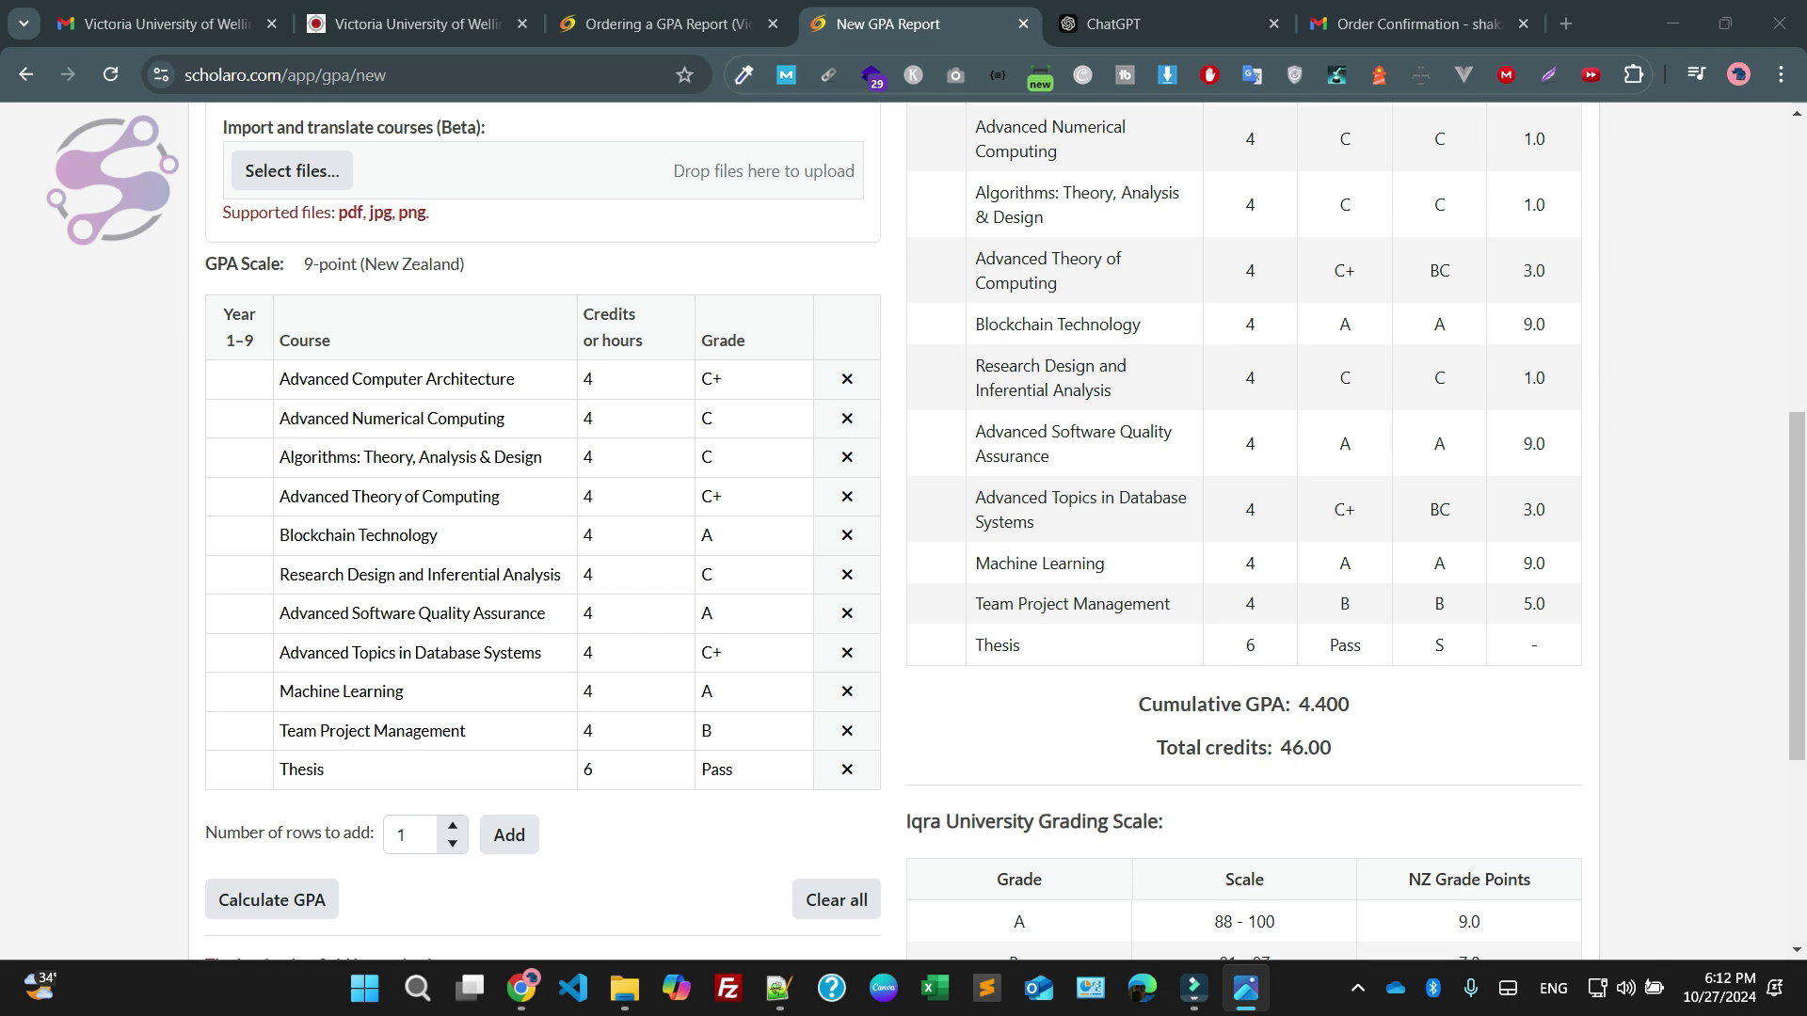
scroll(904, 527, "down", 5)
Generate the GPA report and scroll through its preview
left_click(266, 567)
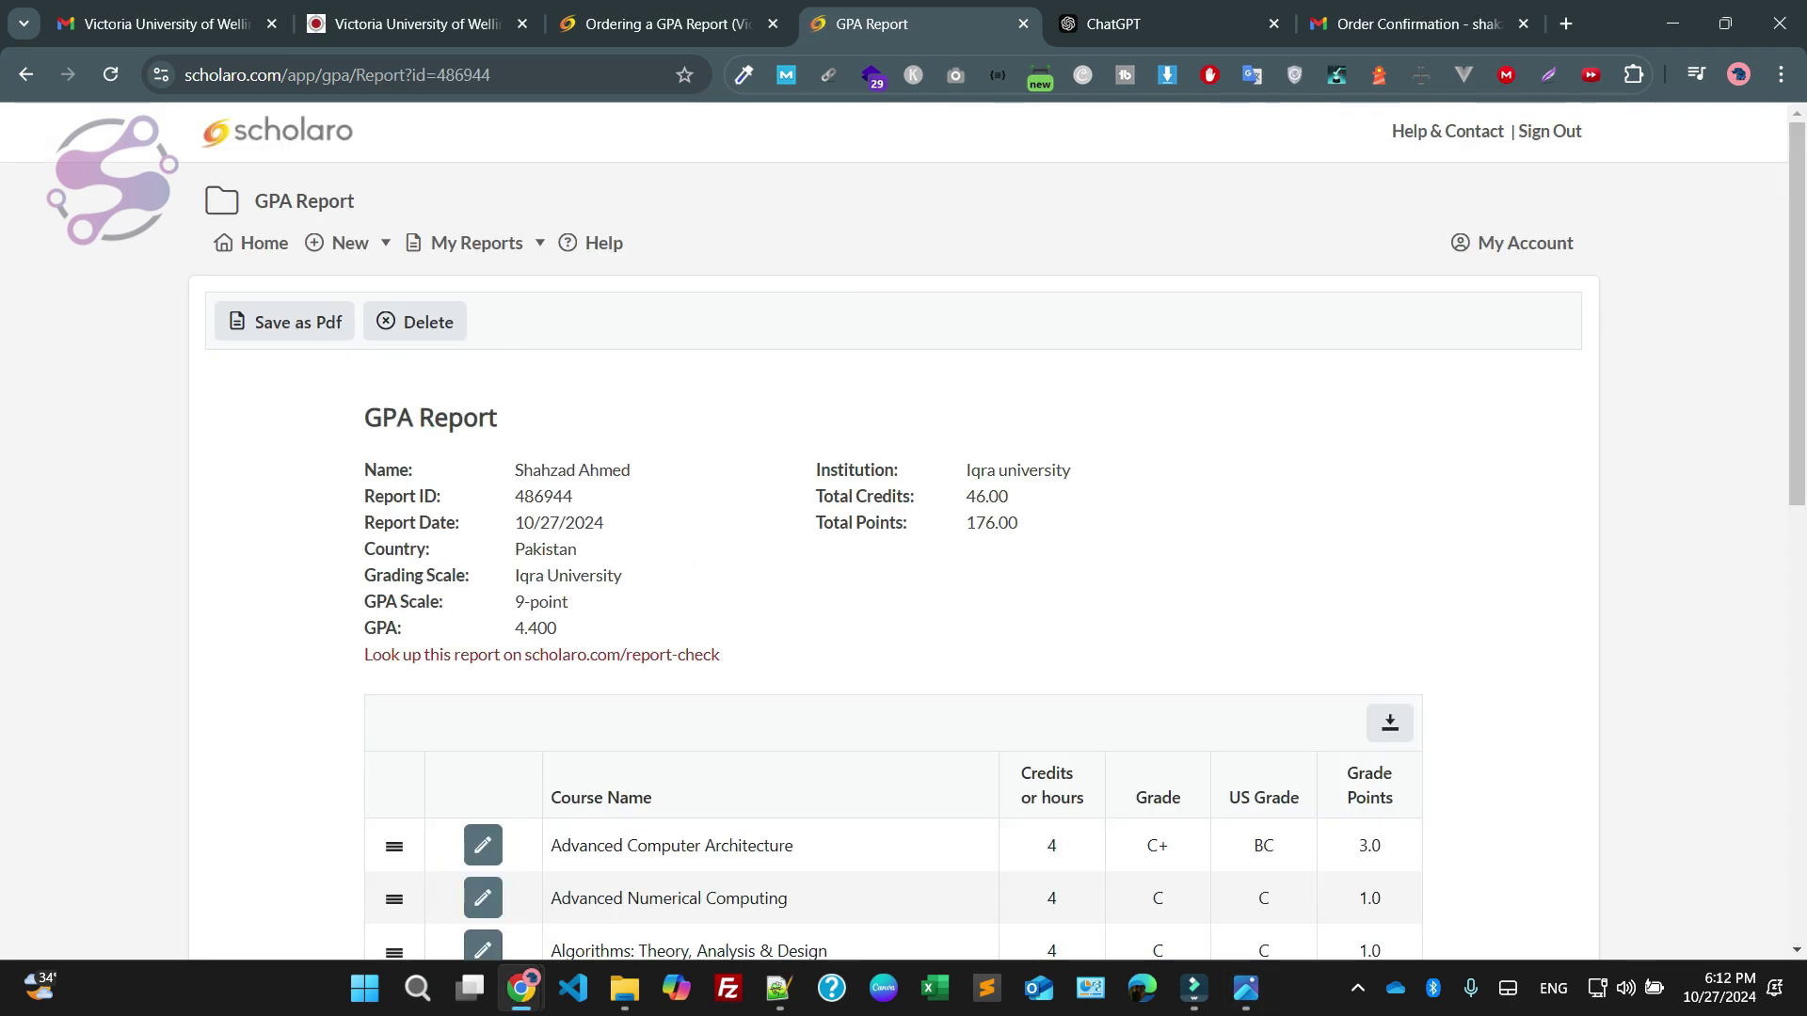
scroll(903, 527, "down", 4)
scroll(904, 527, "up", 3)
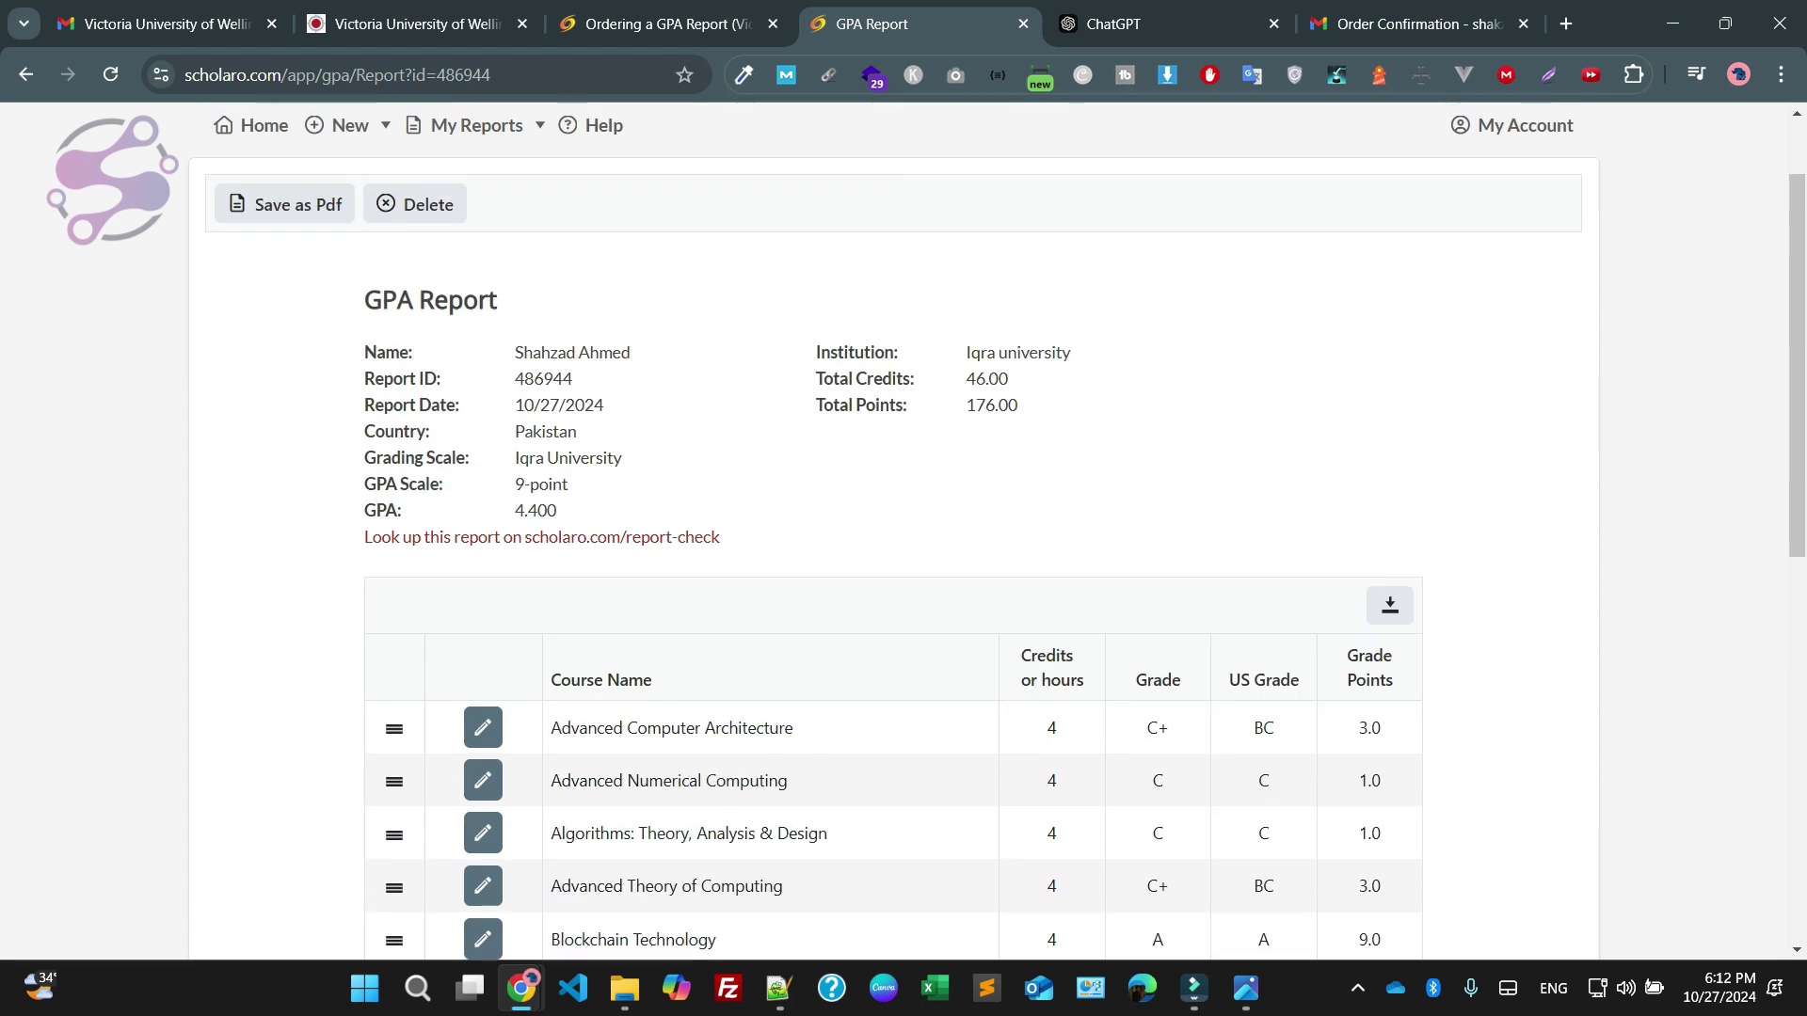
scroll(904, 527, "down", 8)
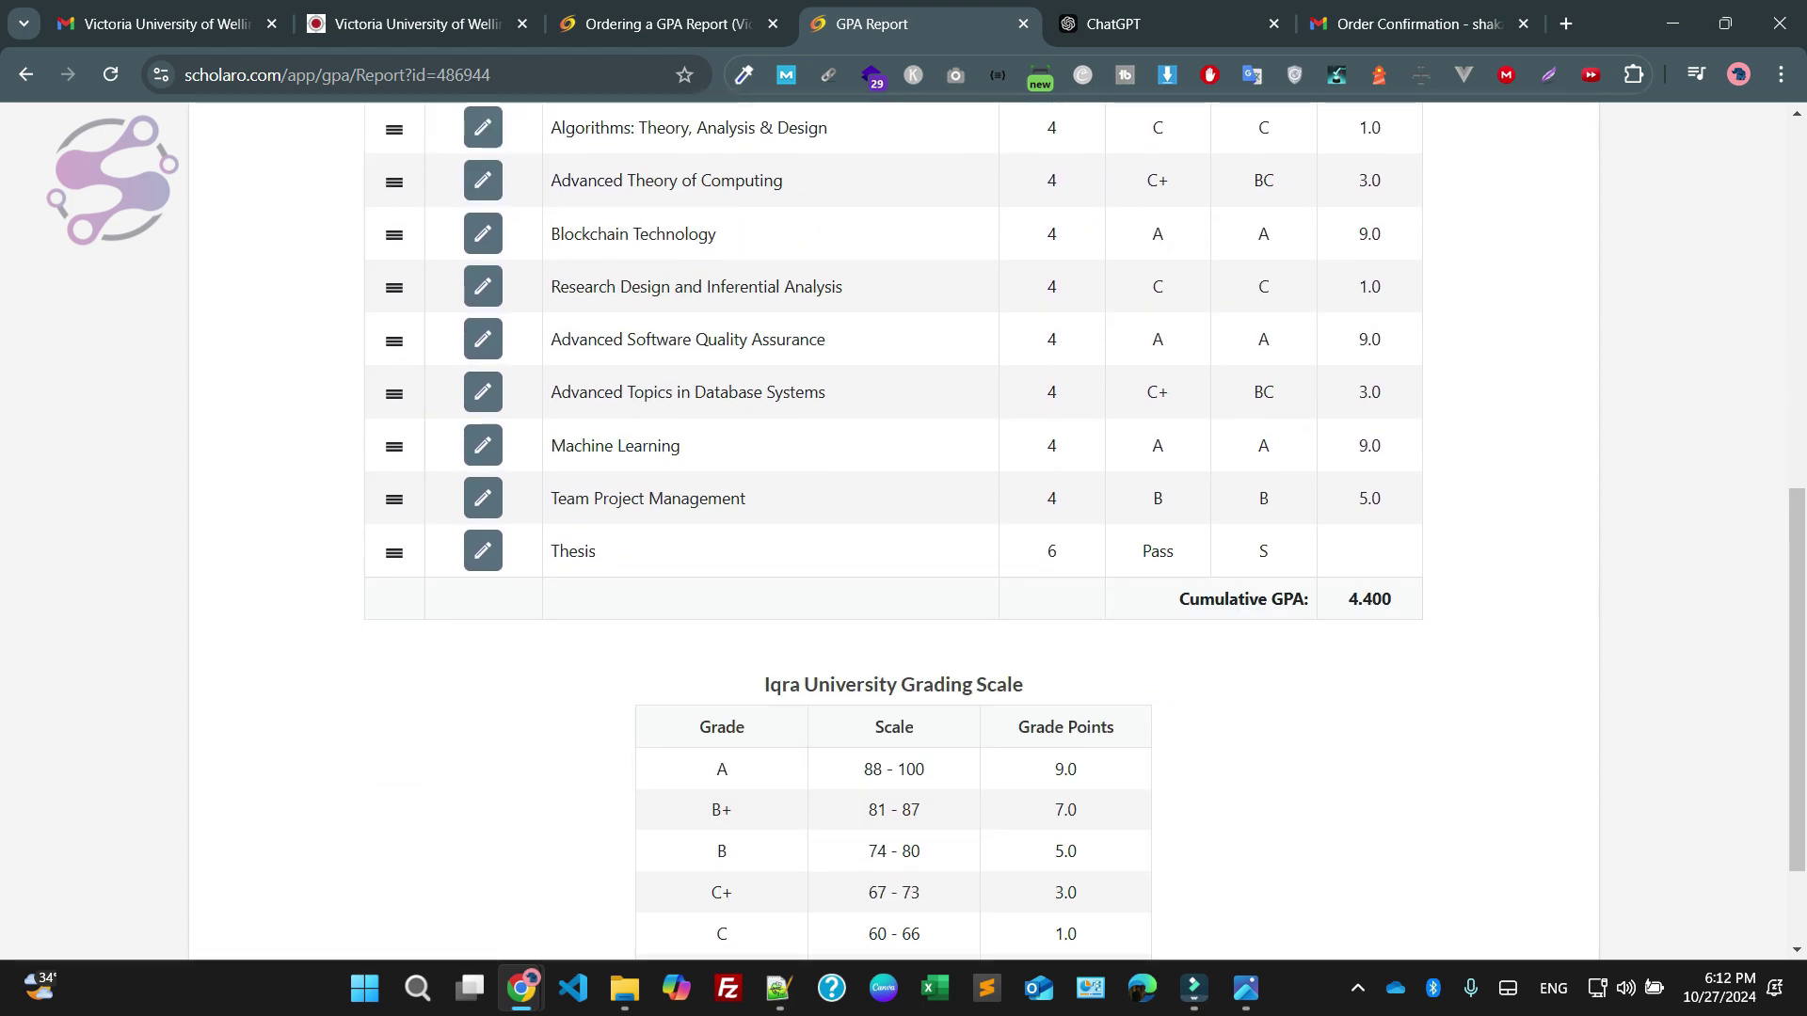
scroll(903, 527, "down", 2)
scroll(903, 527, "up", 10)
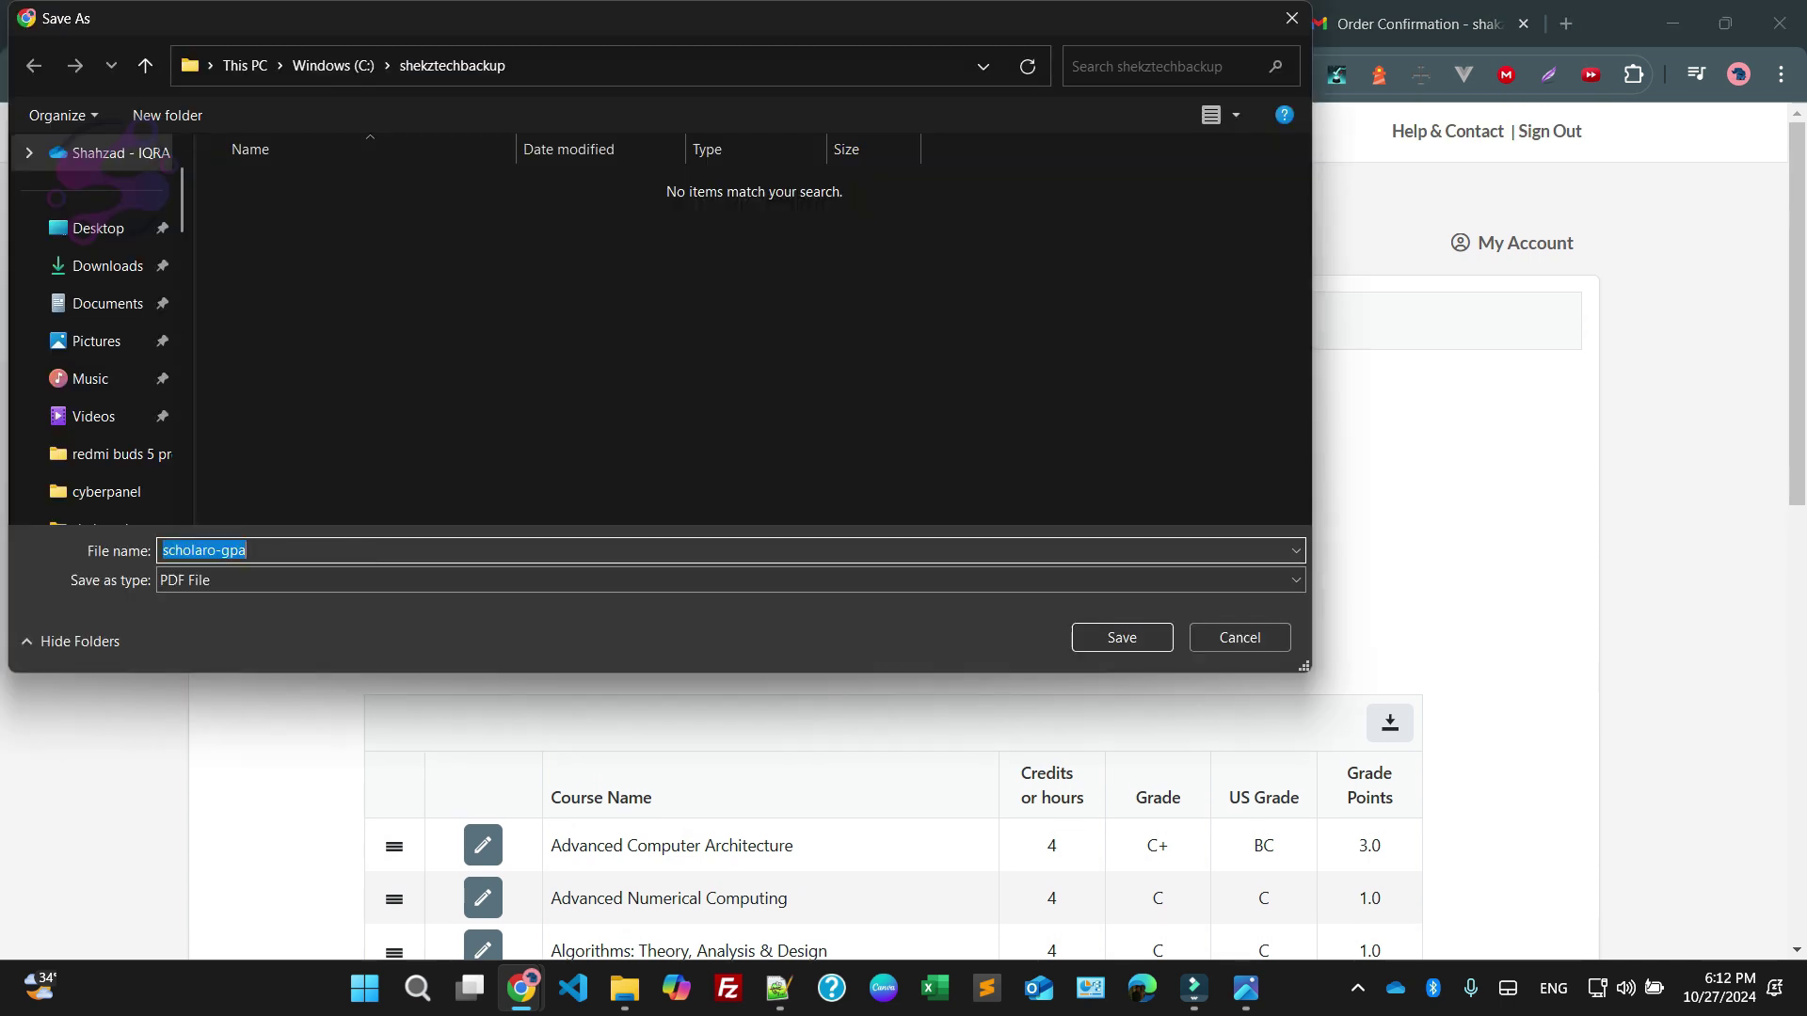
Save the GPA report PDF, named after the student, in the Downloads folder
left_click(104, 265)
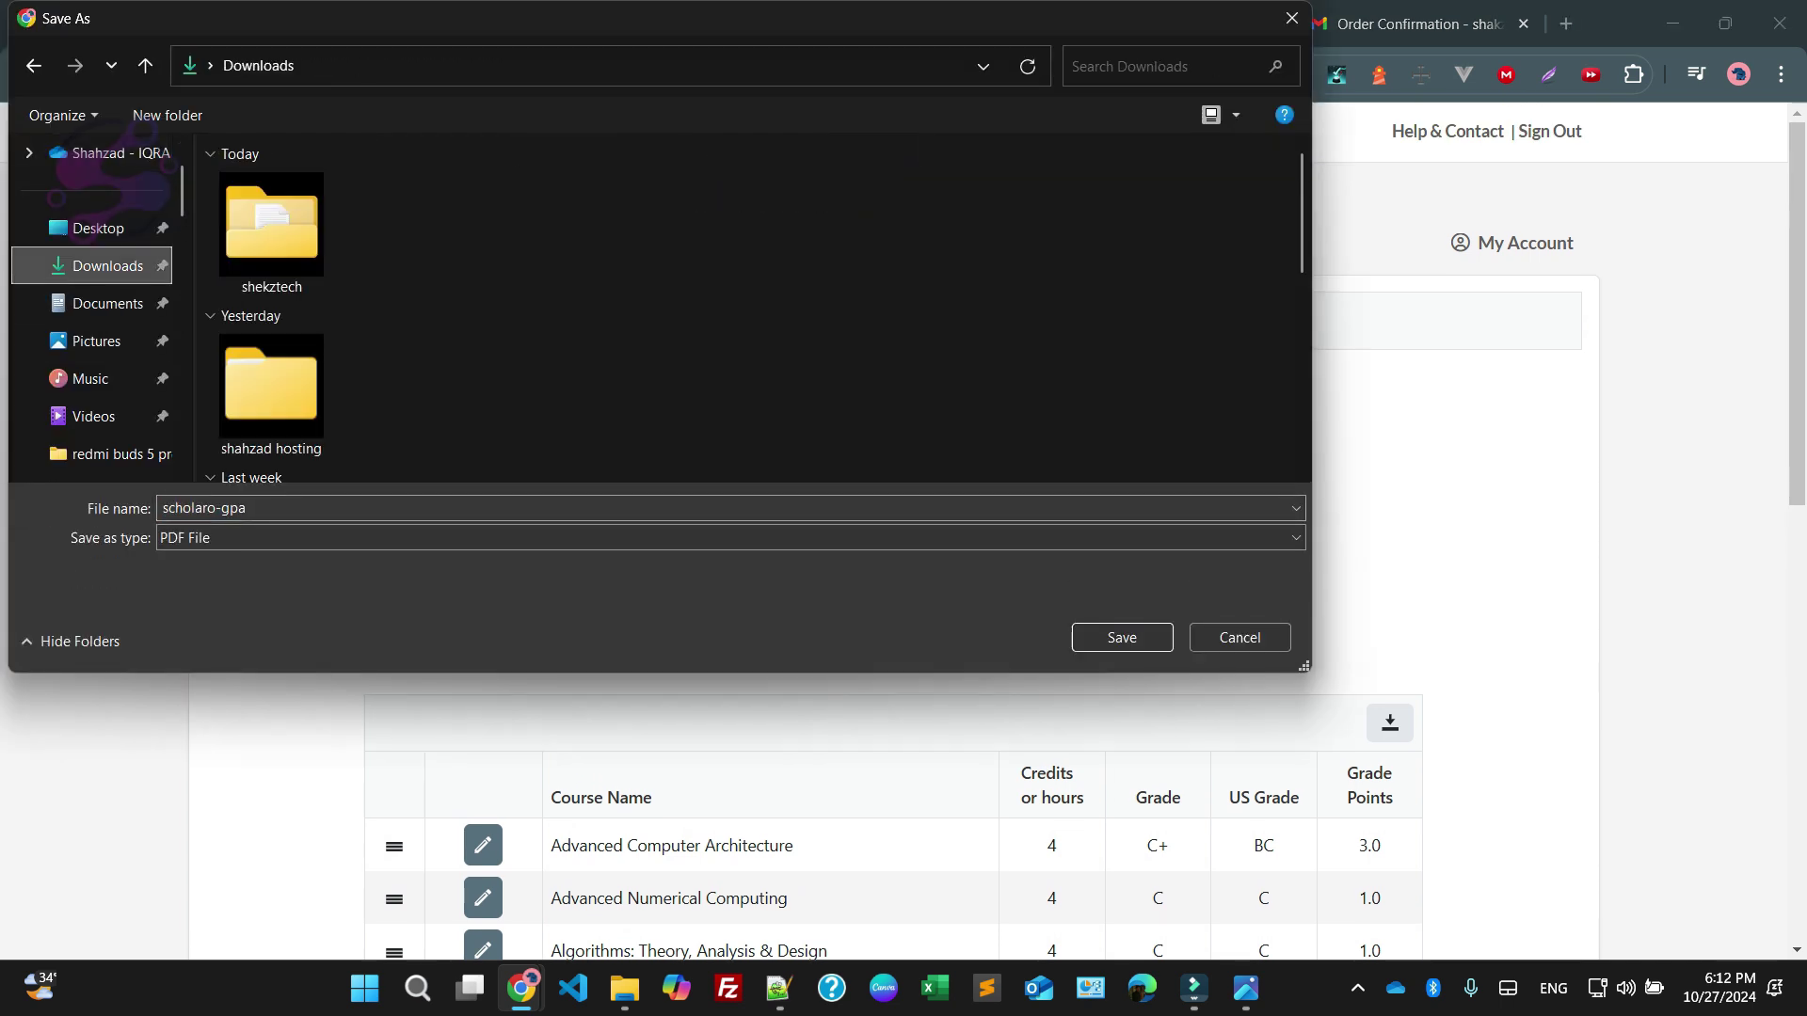
left_click(288, 502)
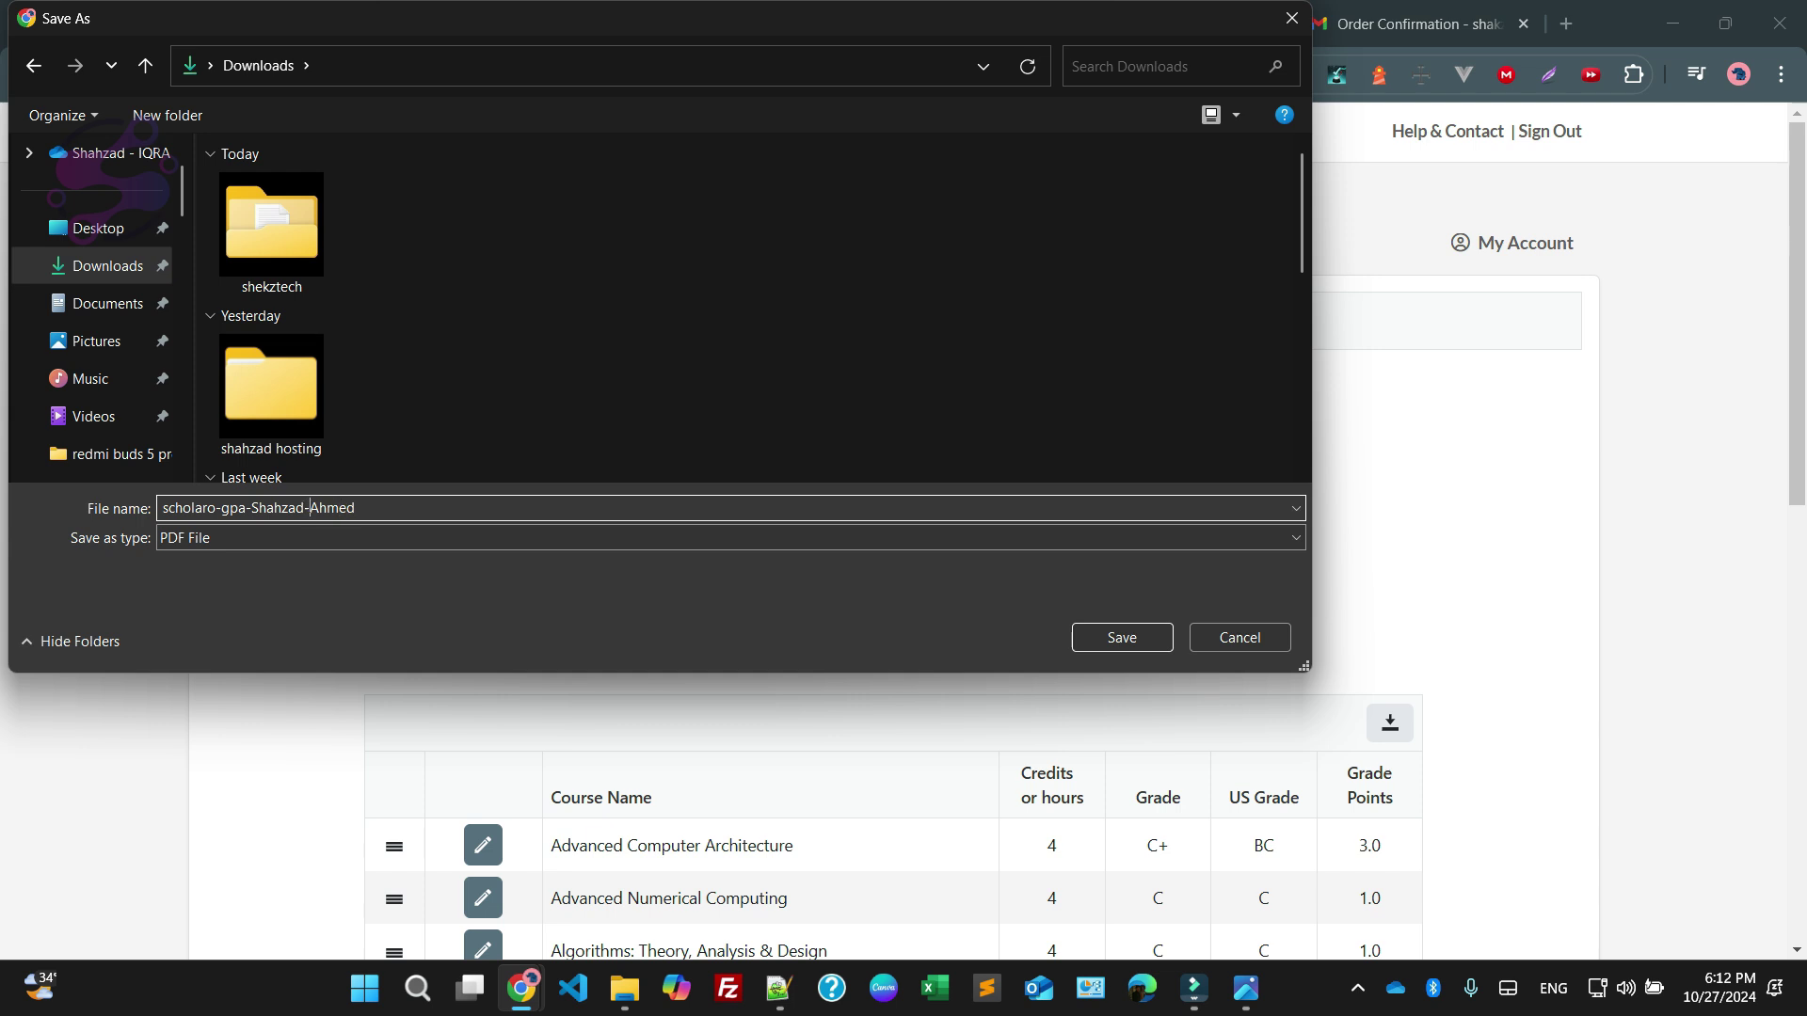
key("Return")
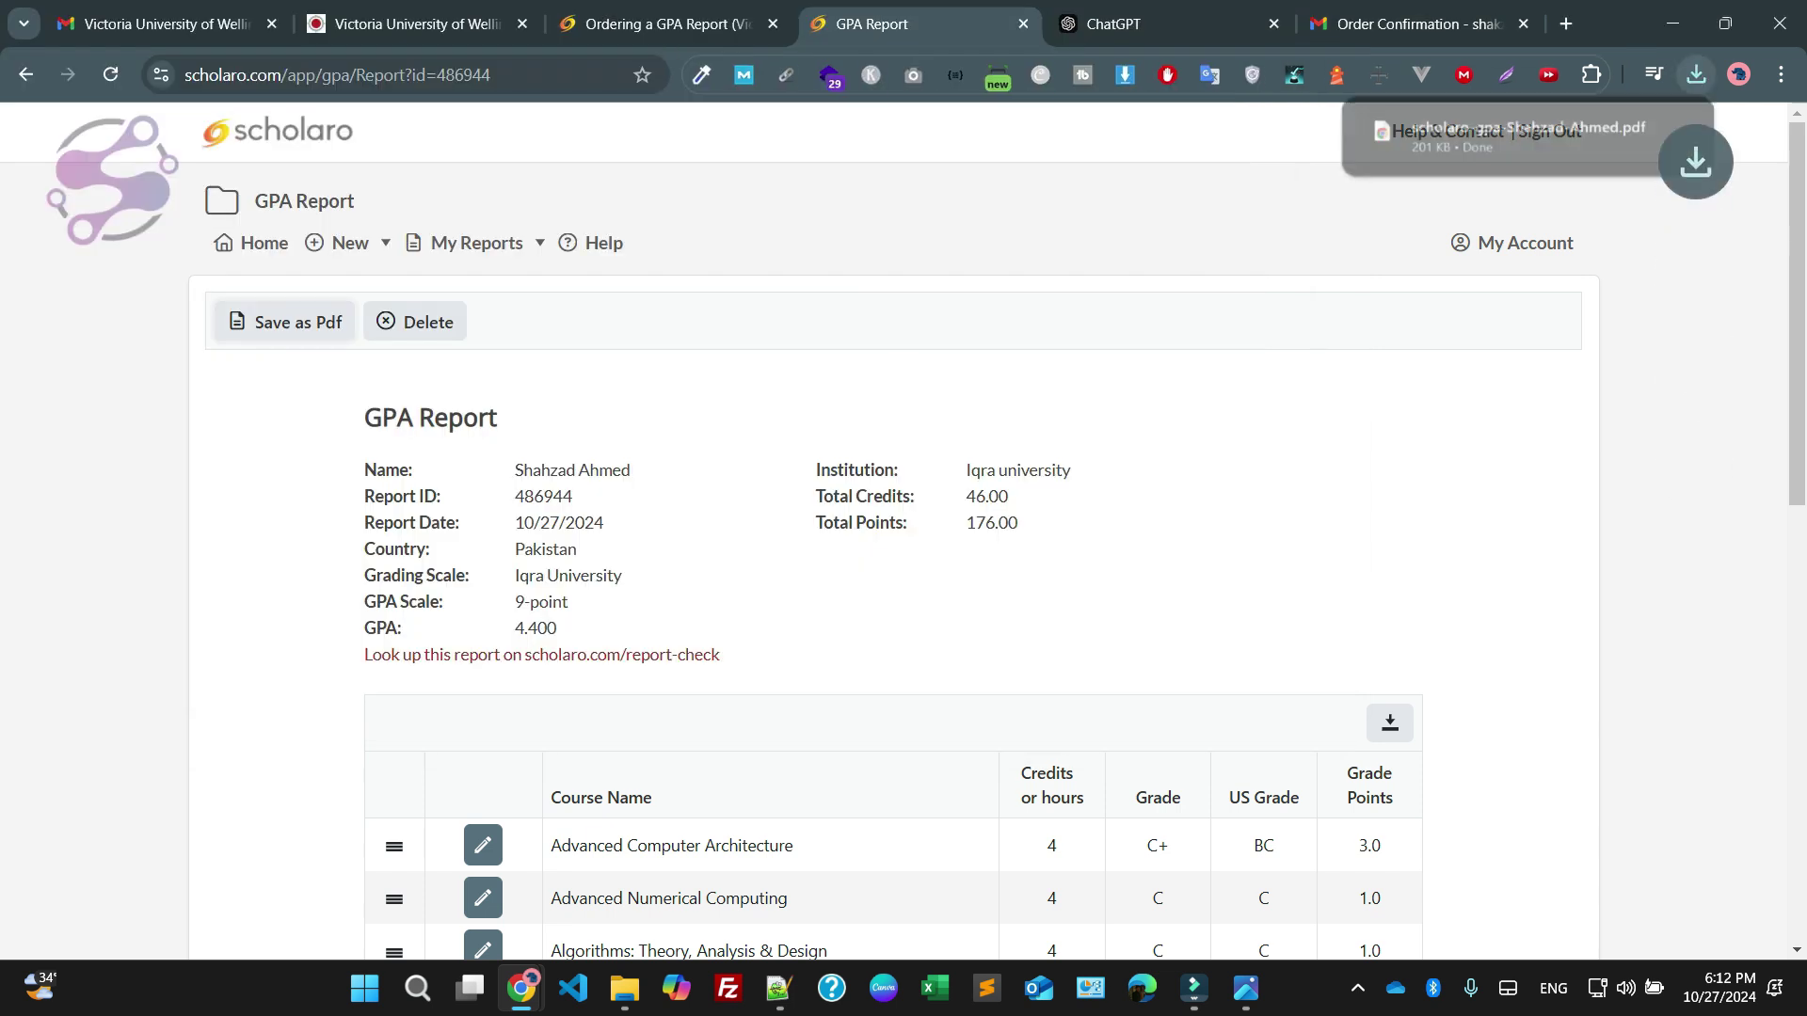
Open the downloaded GPA report PDF and check the applicant name and GPA Scale label
left_click(1506, 137)
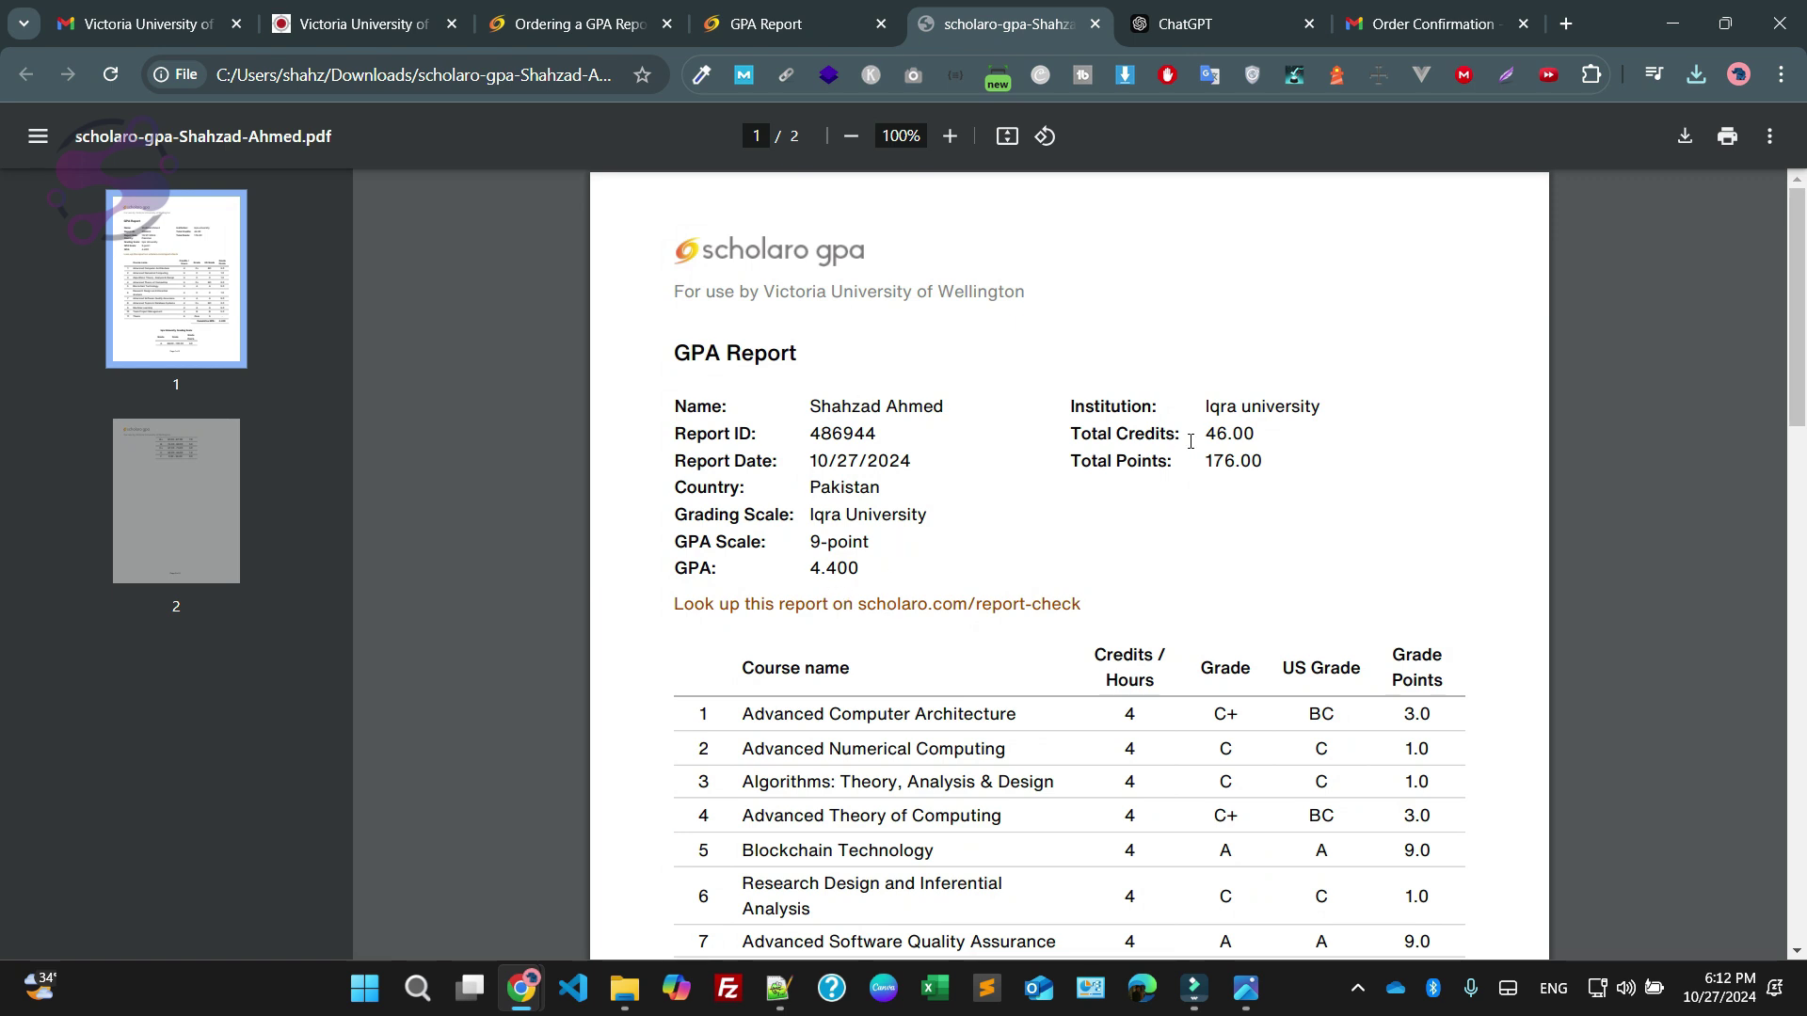
triple_click(832, 411)
left_click(904, 468)
triple_click(688, 548)
left_click(817, 554)
Check the 9-point GPA scale line, then review both pages: 11 courses, cumulative GPA 4.400
triple_click(762, 545)
left_click(781, 588)
left_click_drag(706, 603, 975, 603)
left_click(975, 603)
scroll(1069, 564, "down", 2)
scroll(1068, 528, "down", 8)
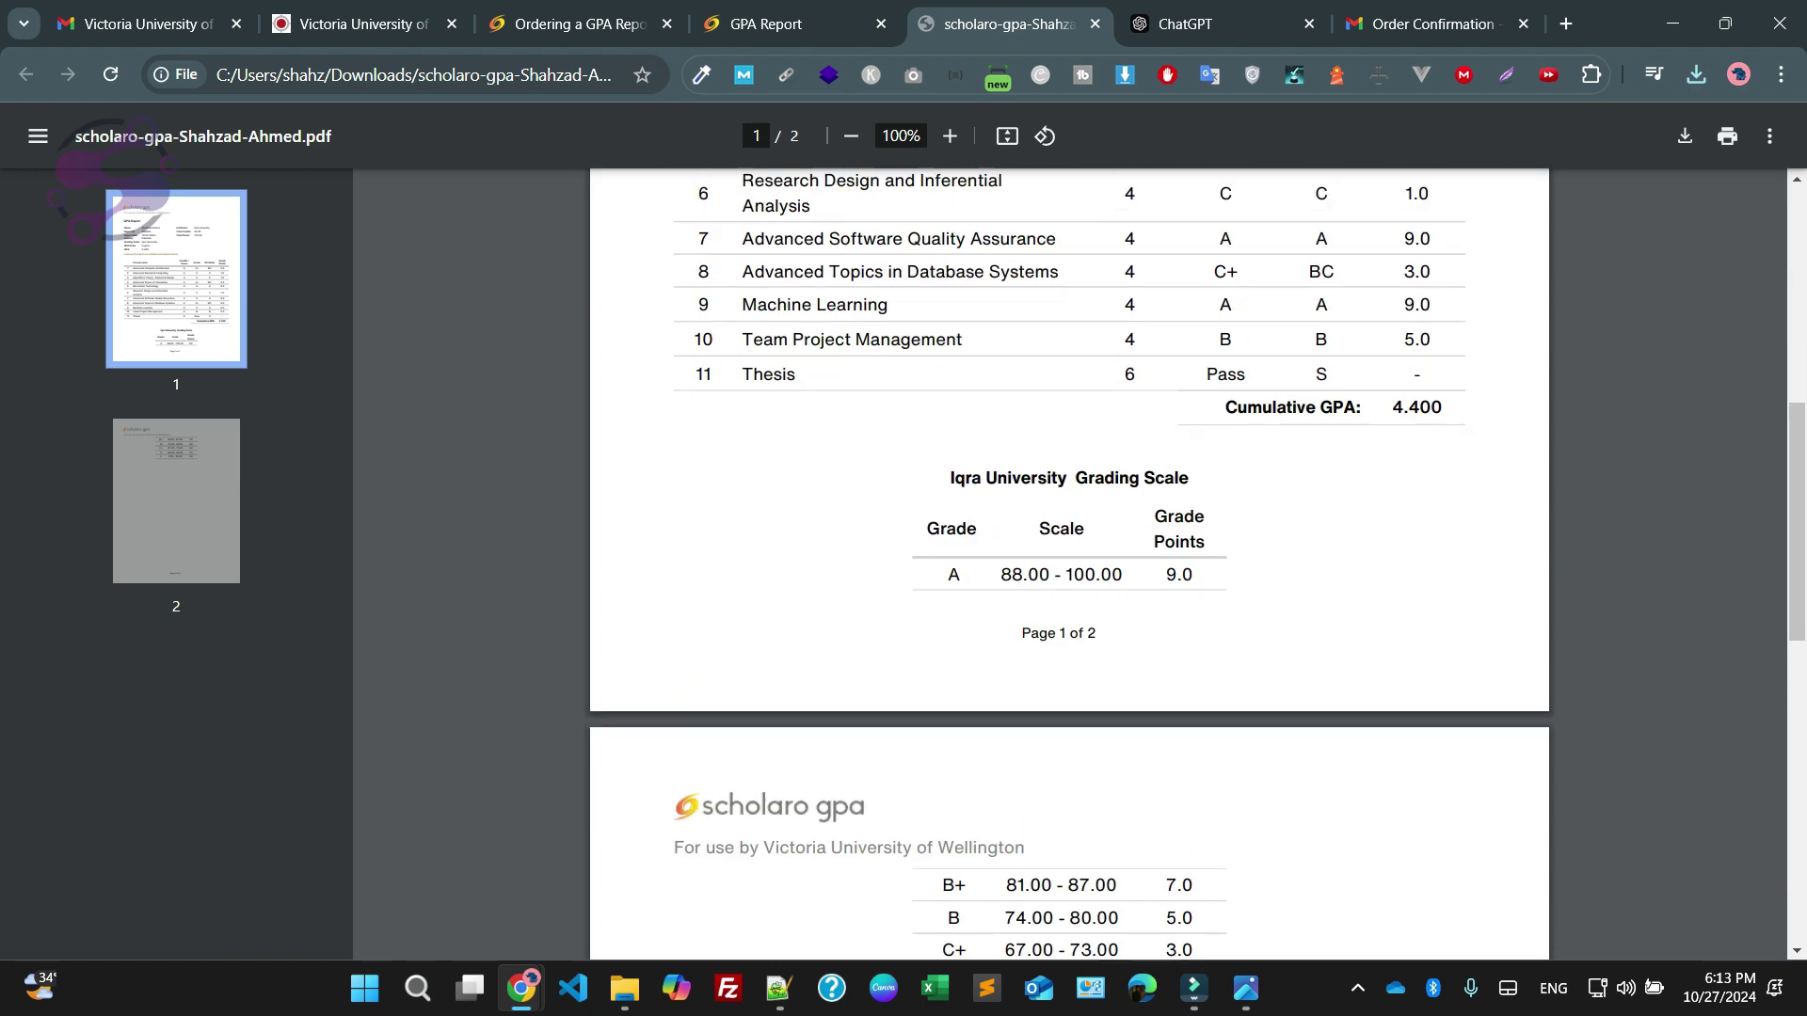
scroll(1068, 528, "up", 6)
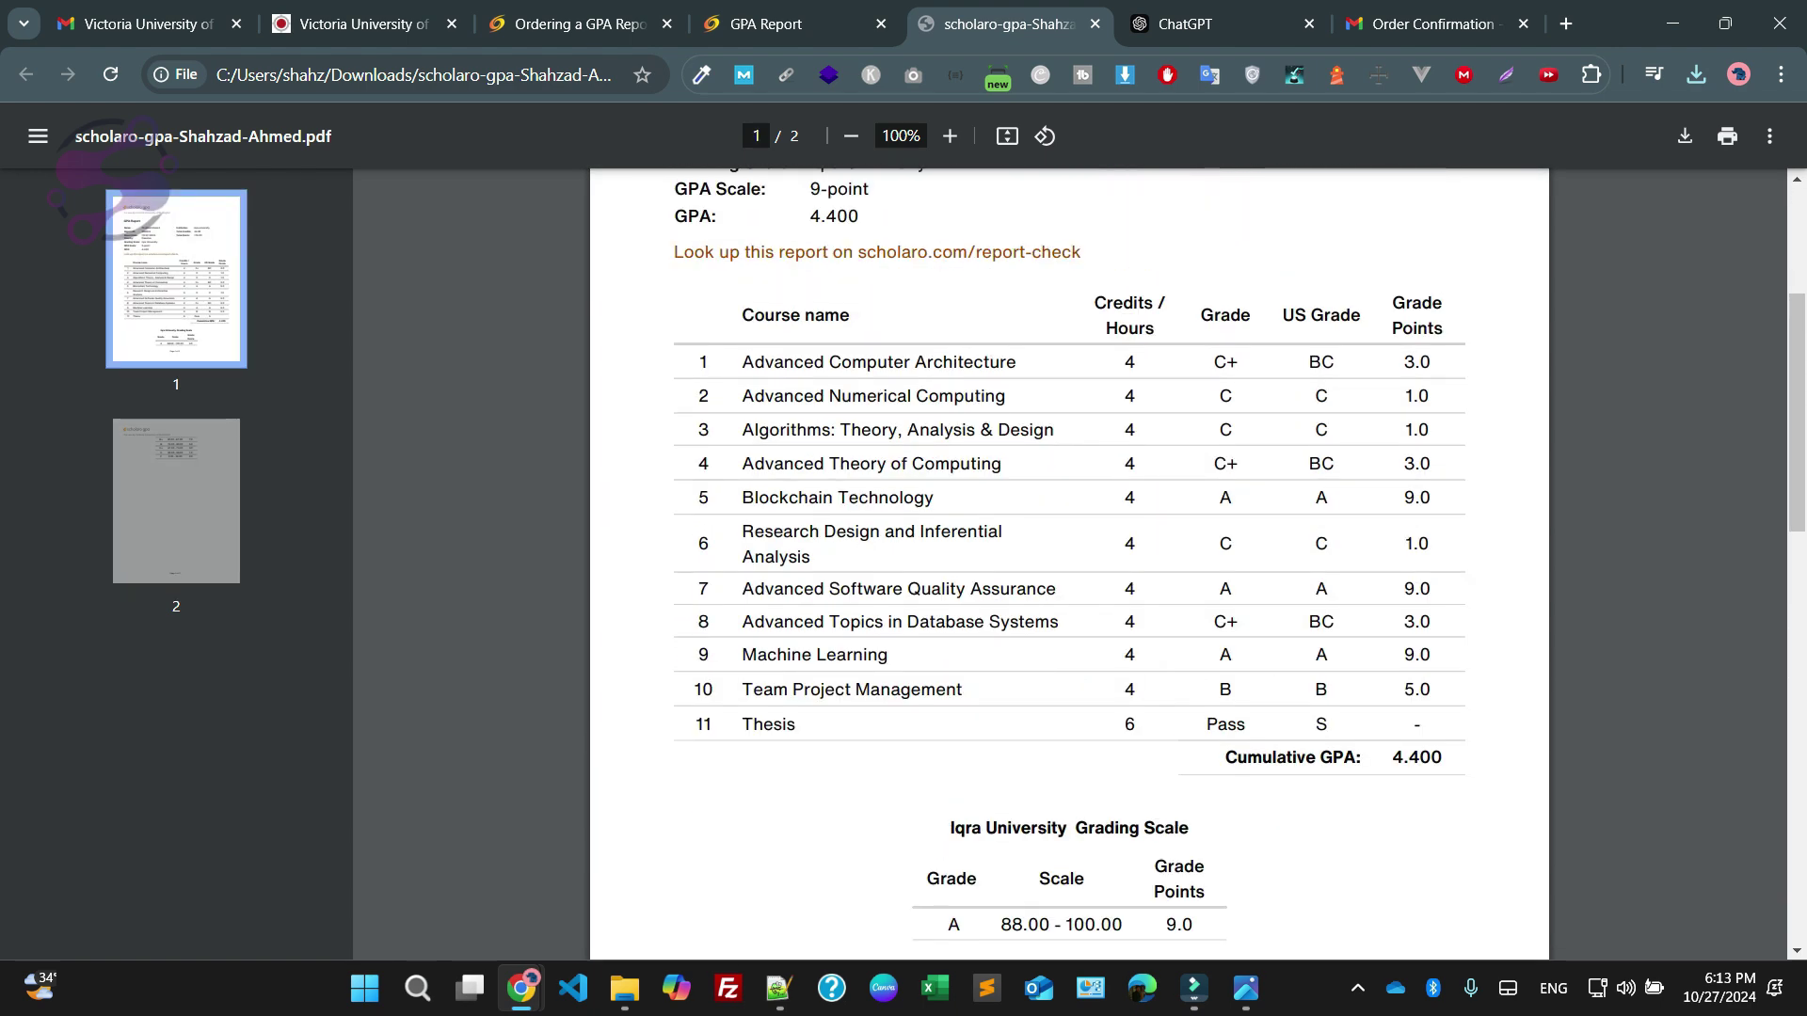
Back in the scholarship application, delete the old transcript from the Scholaro GPA upload field
key("ctrl+w")
key("ctrl+2")
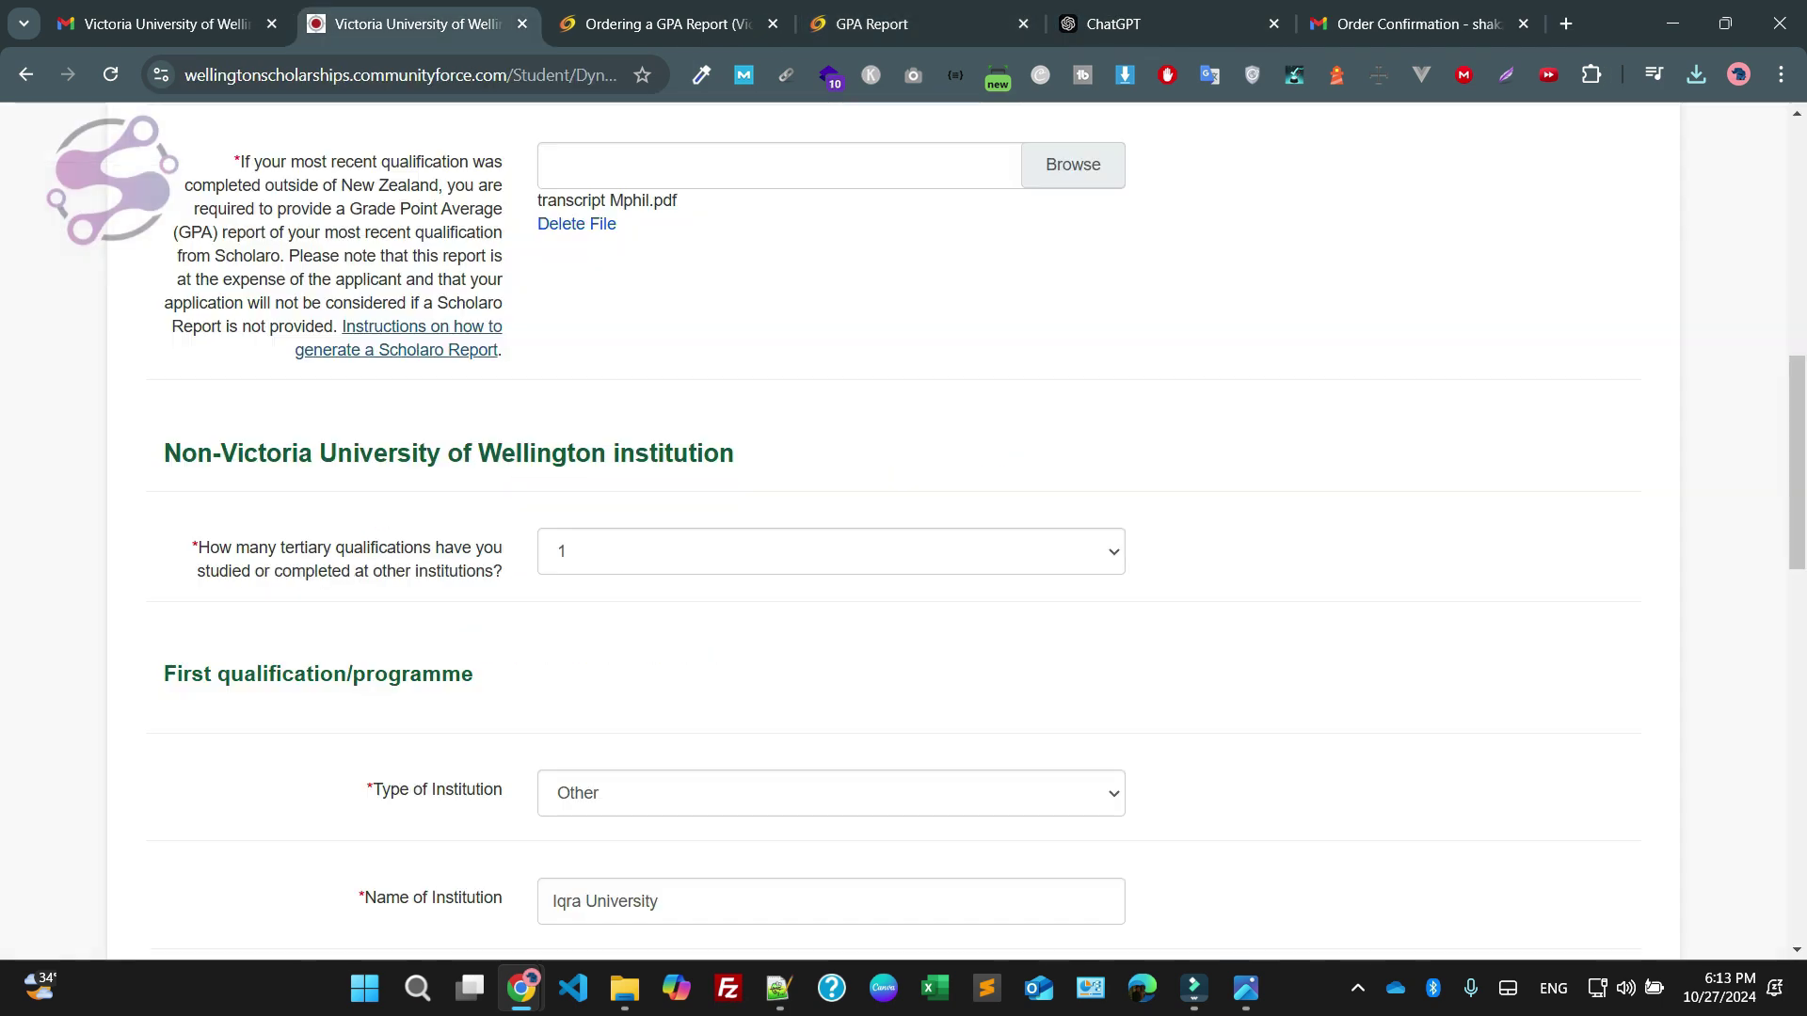
scroll(577, 460, "up", 3)
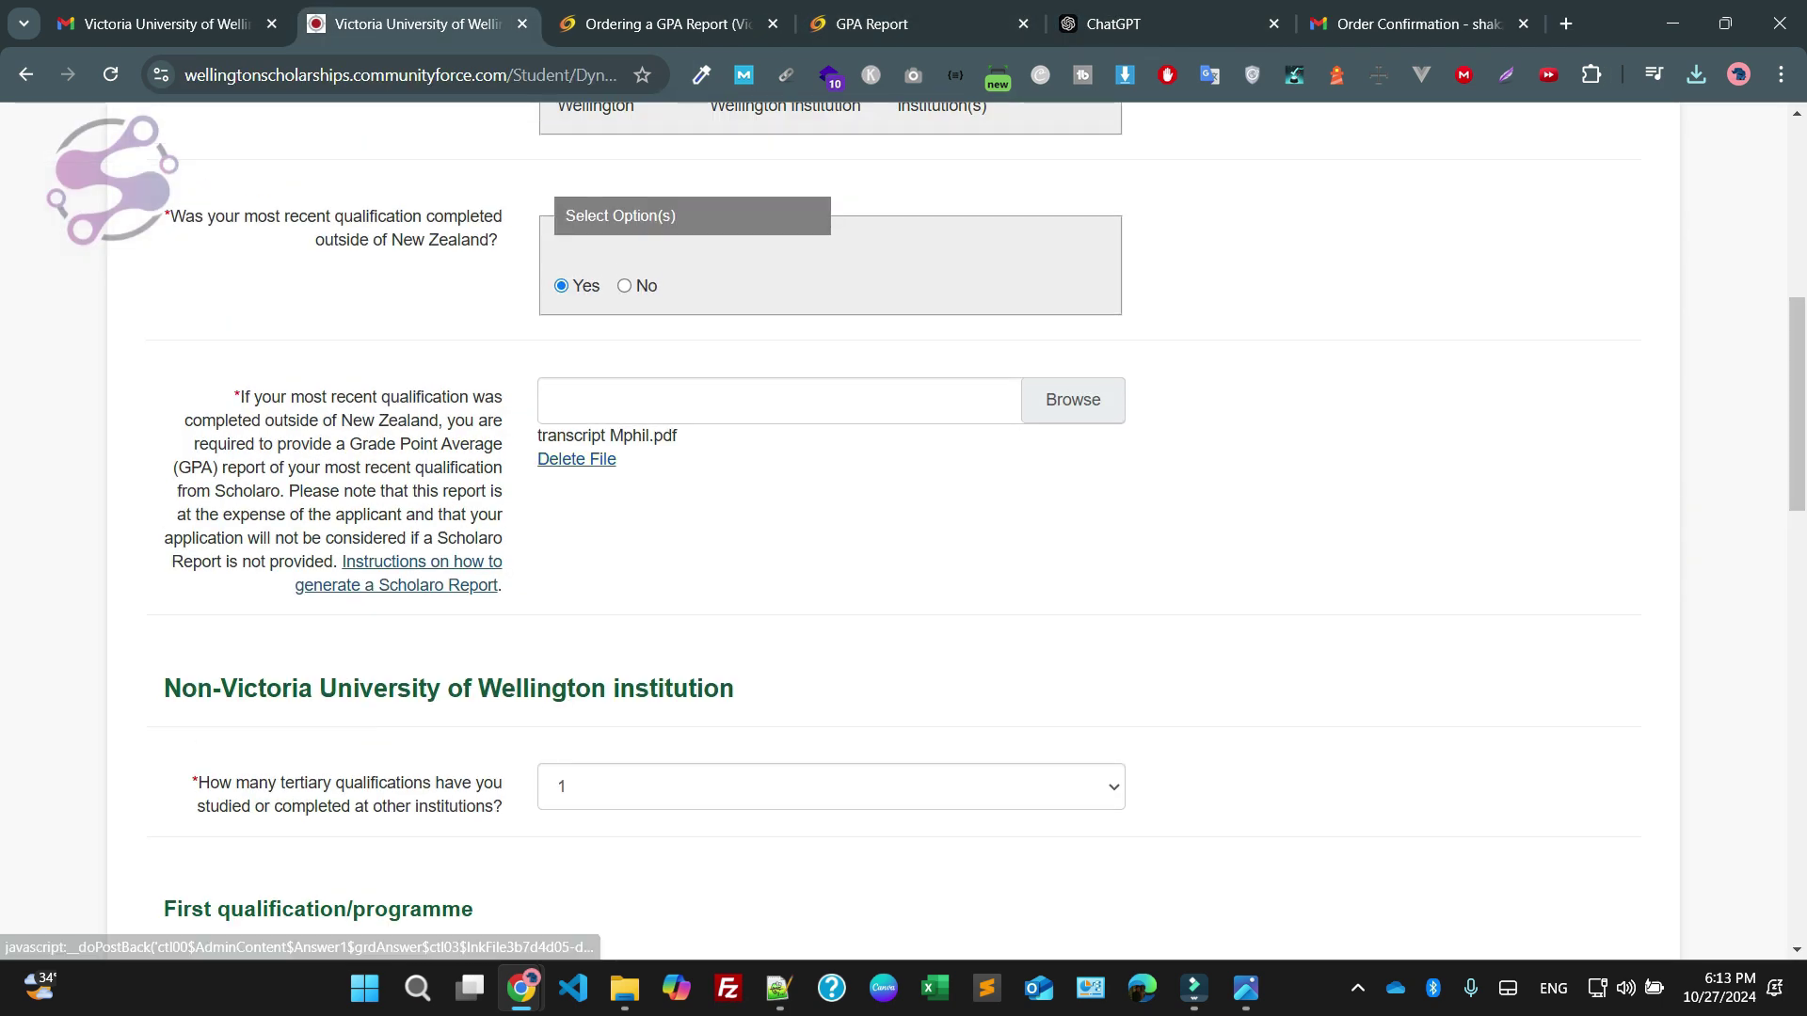
left_click(577, 459)
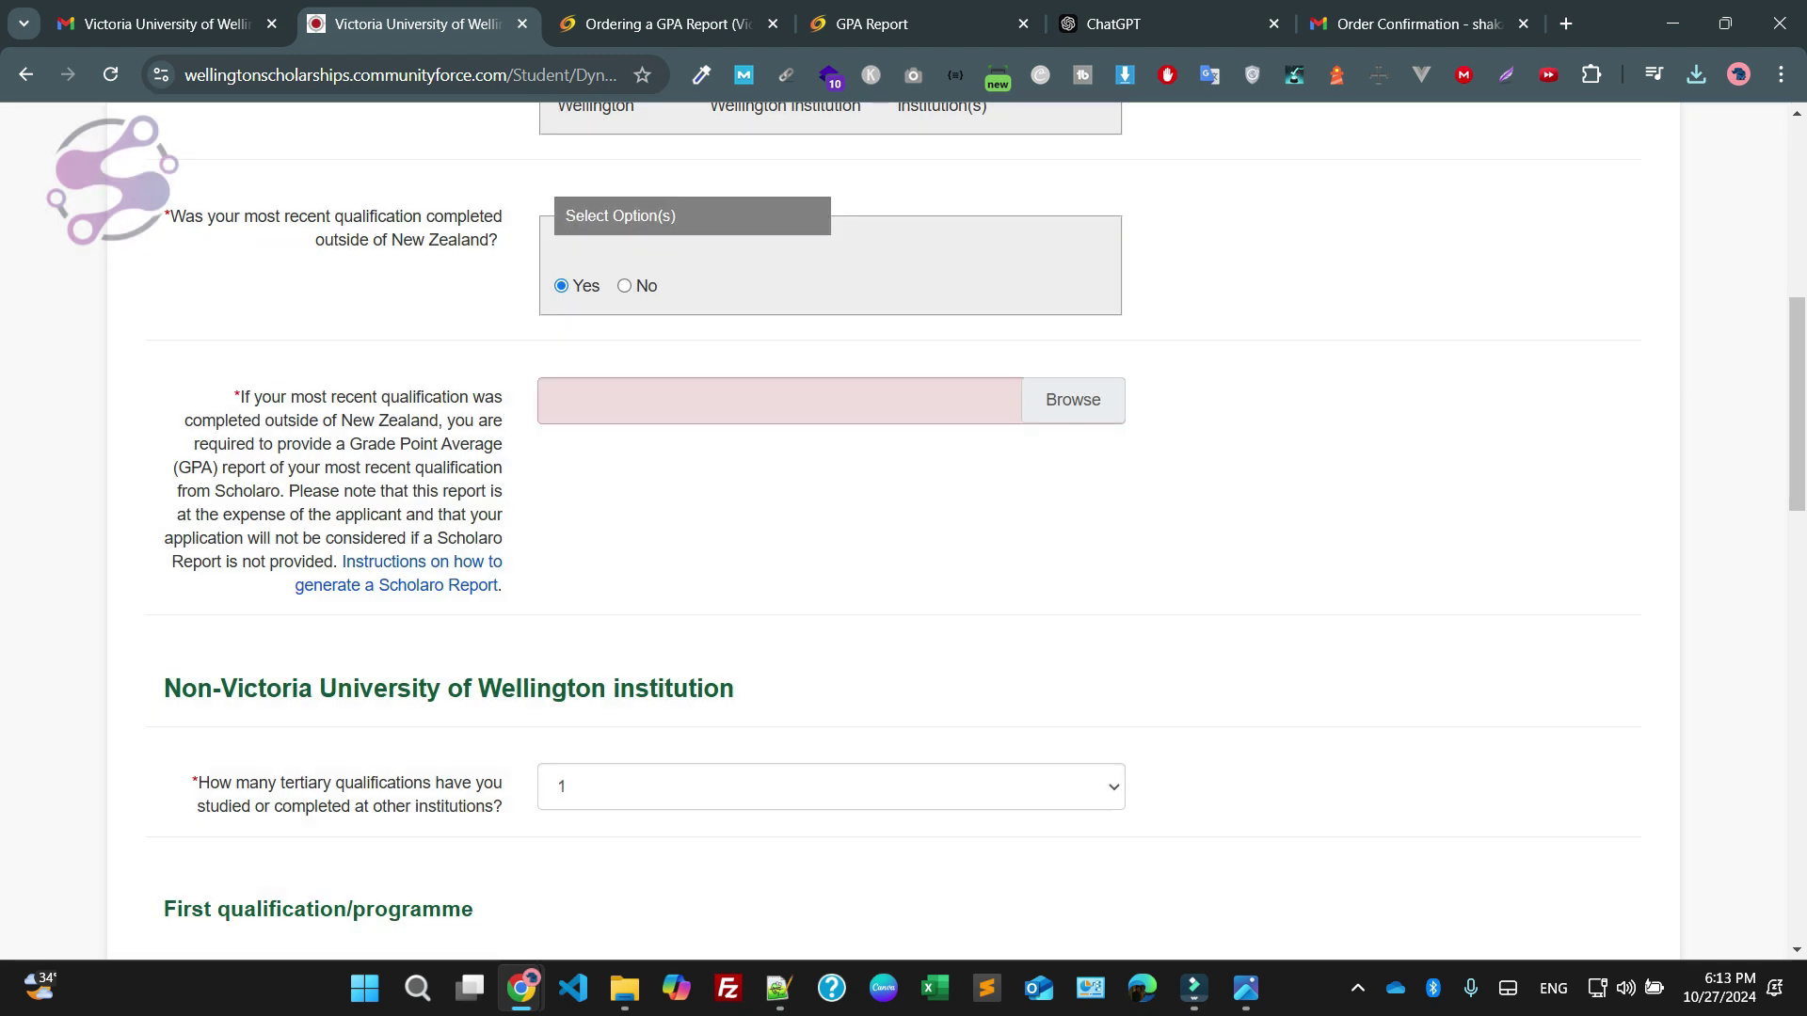
Upload the scholaro-gpa PDF from Downloads and save the Qualifications section
left_click(1073, 399)
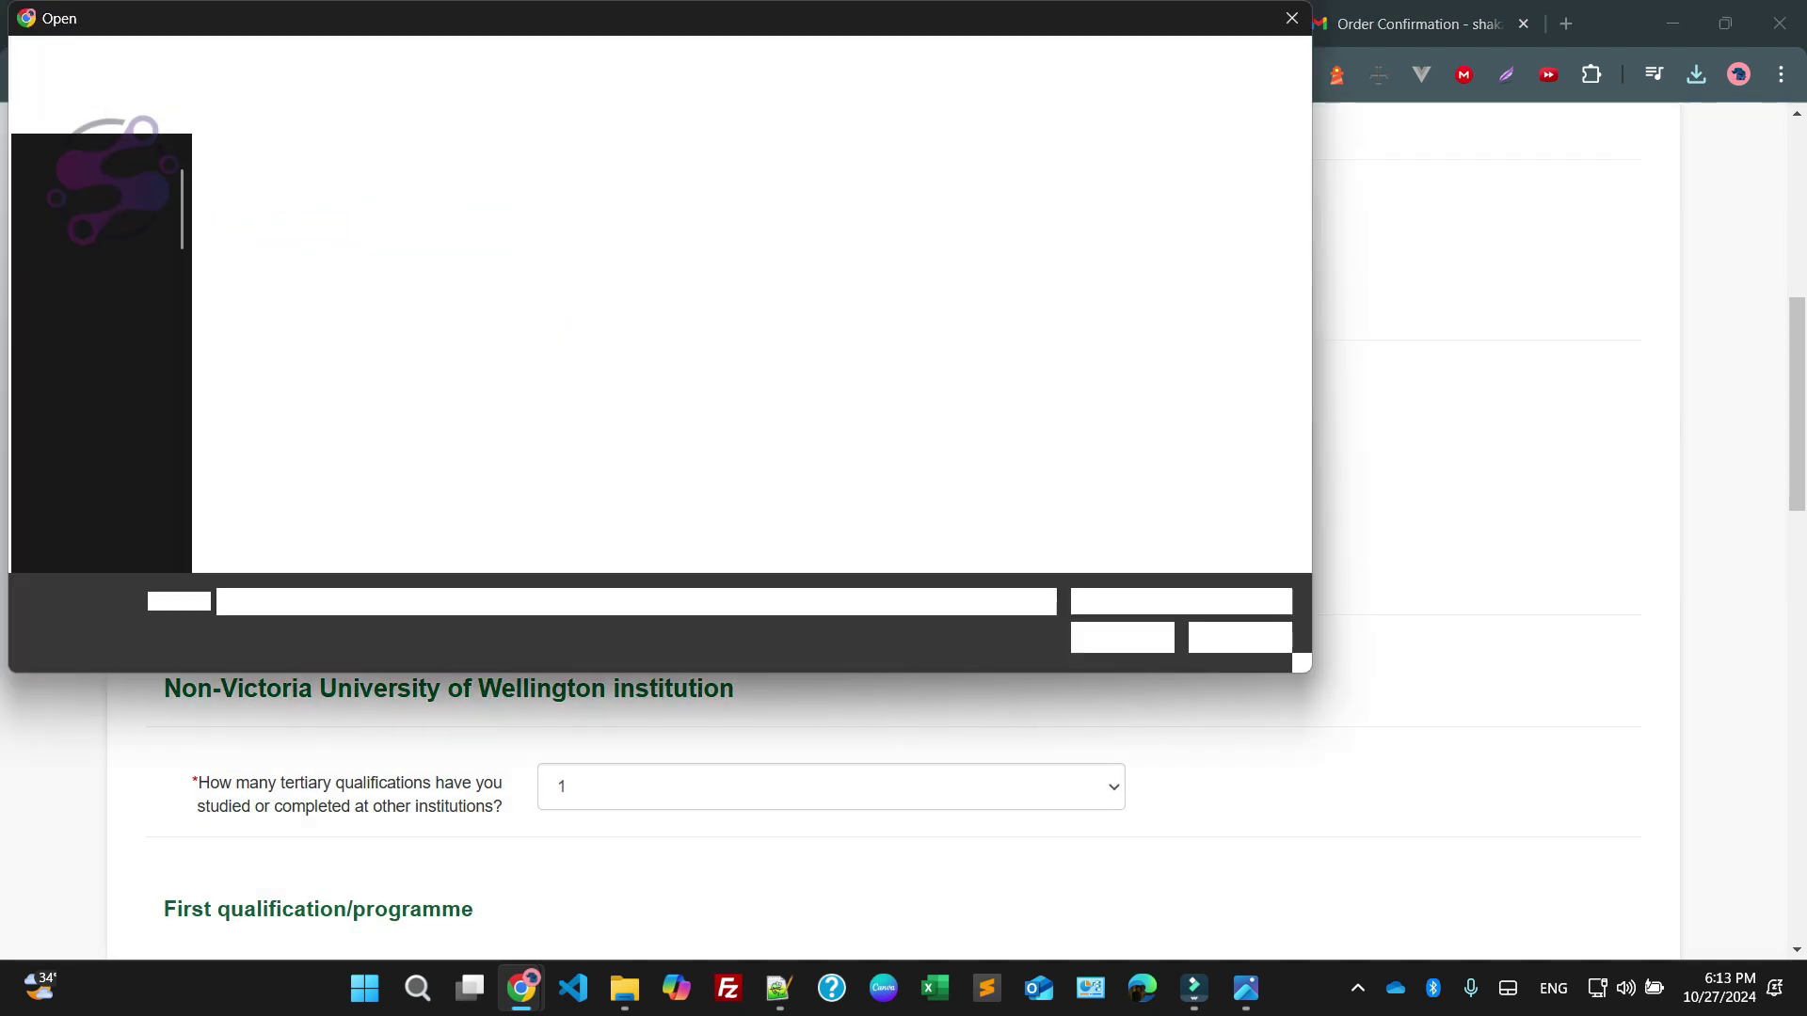
left_click(107, 265)
double_click(270, 222)
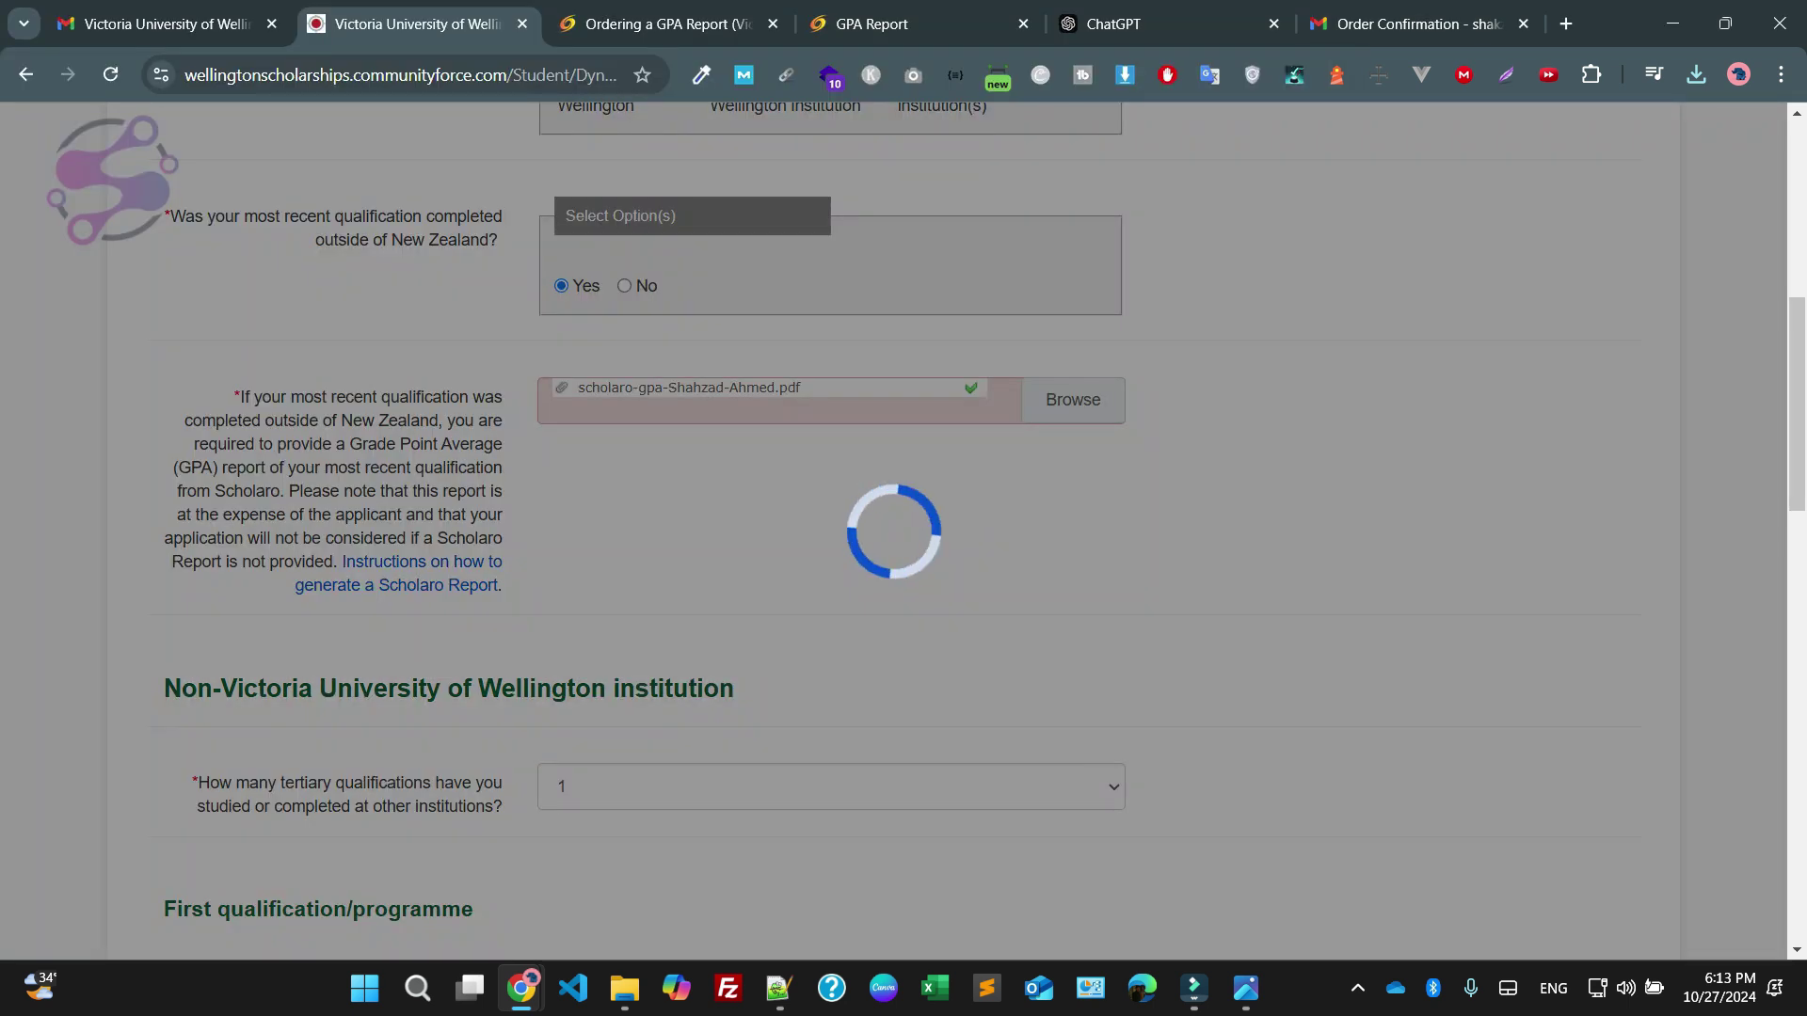
scroll(903, 527, "down", 10)
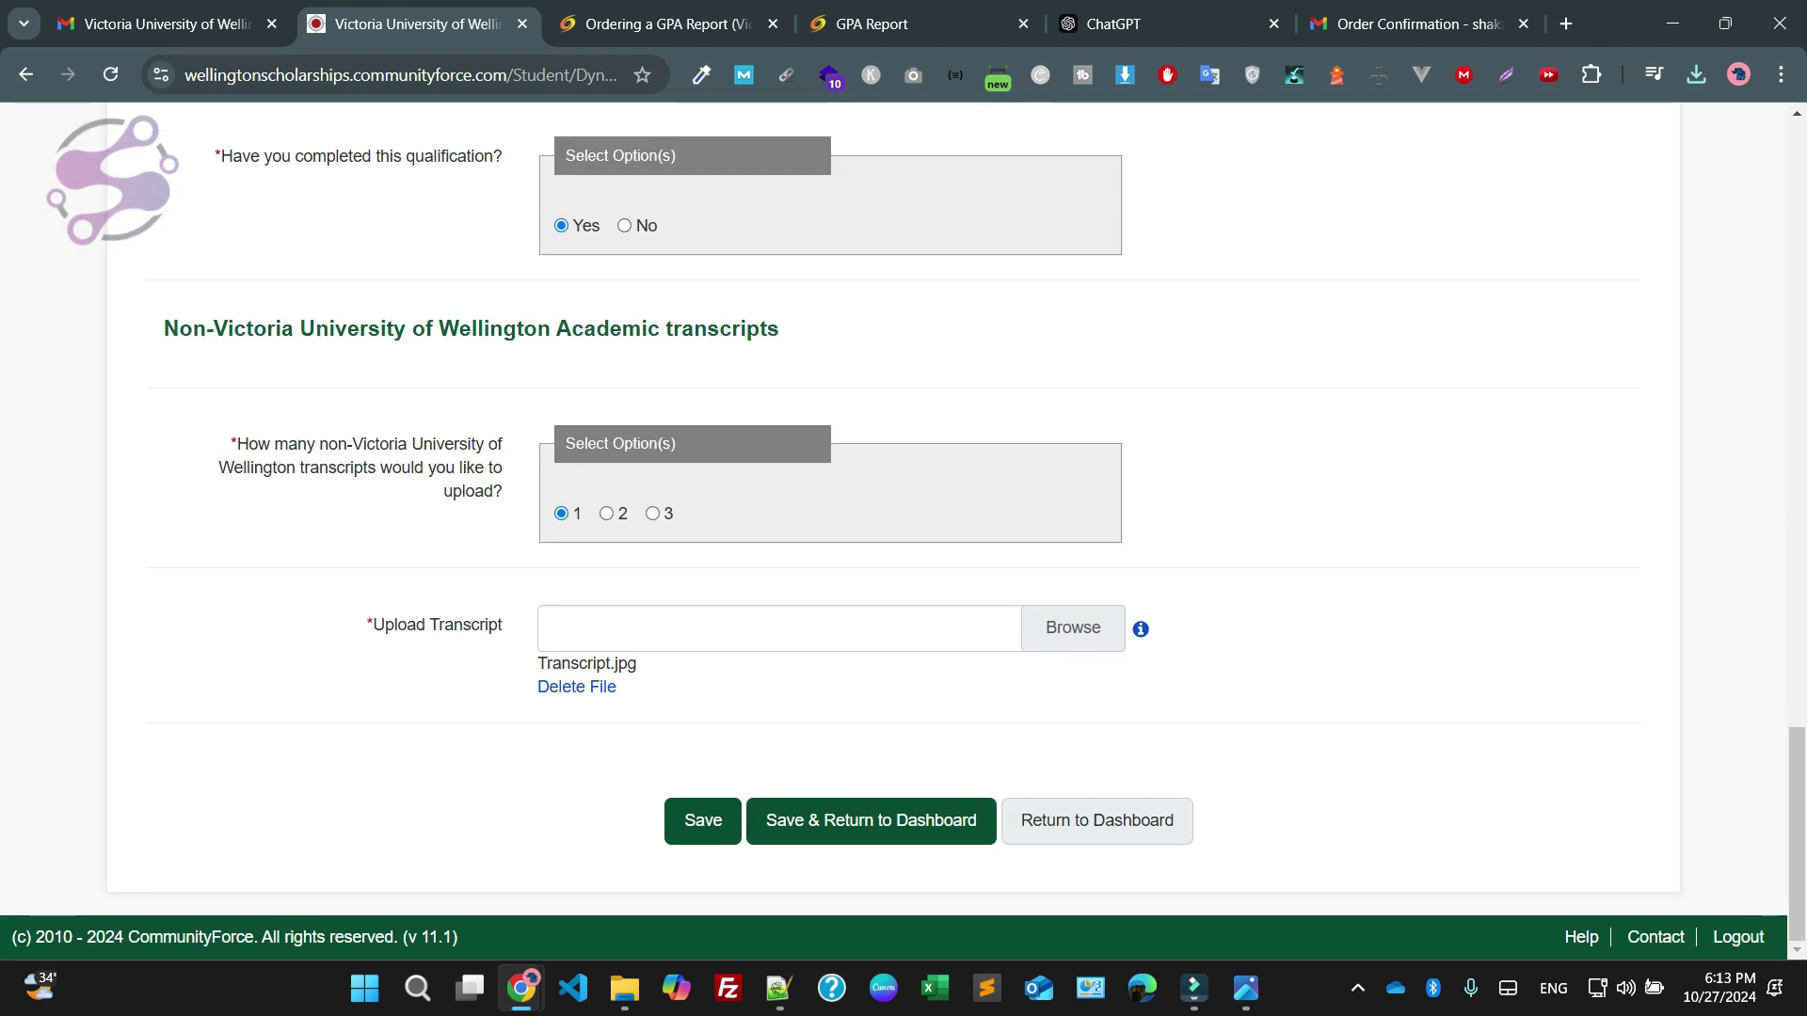
left_click(870, 820)
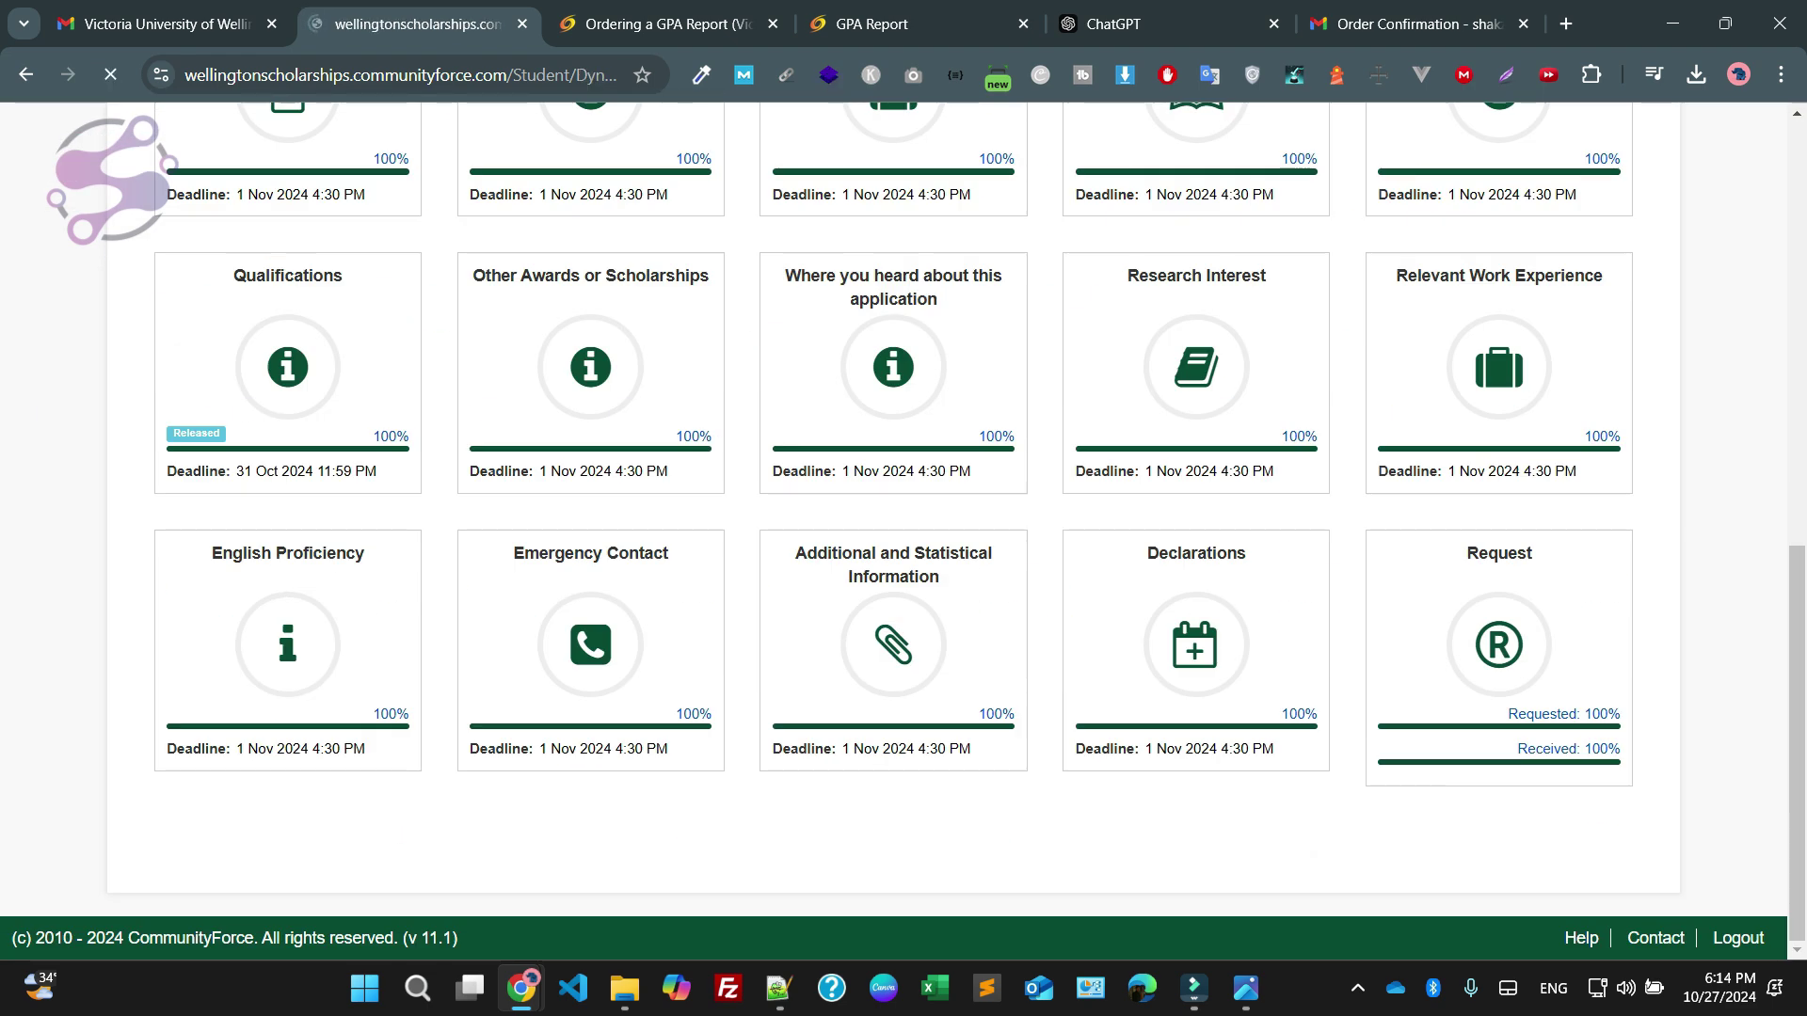
Return to the dashboard and open the application preview to reach Qualifications
scroll(392, 569, "down", 9)
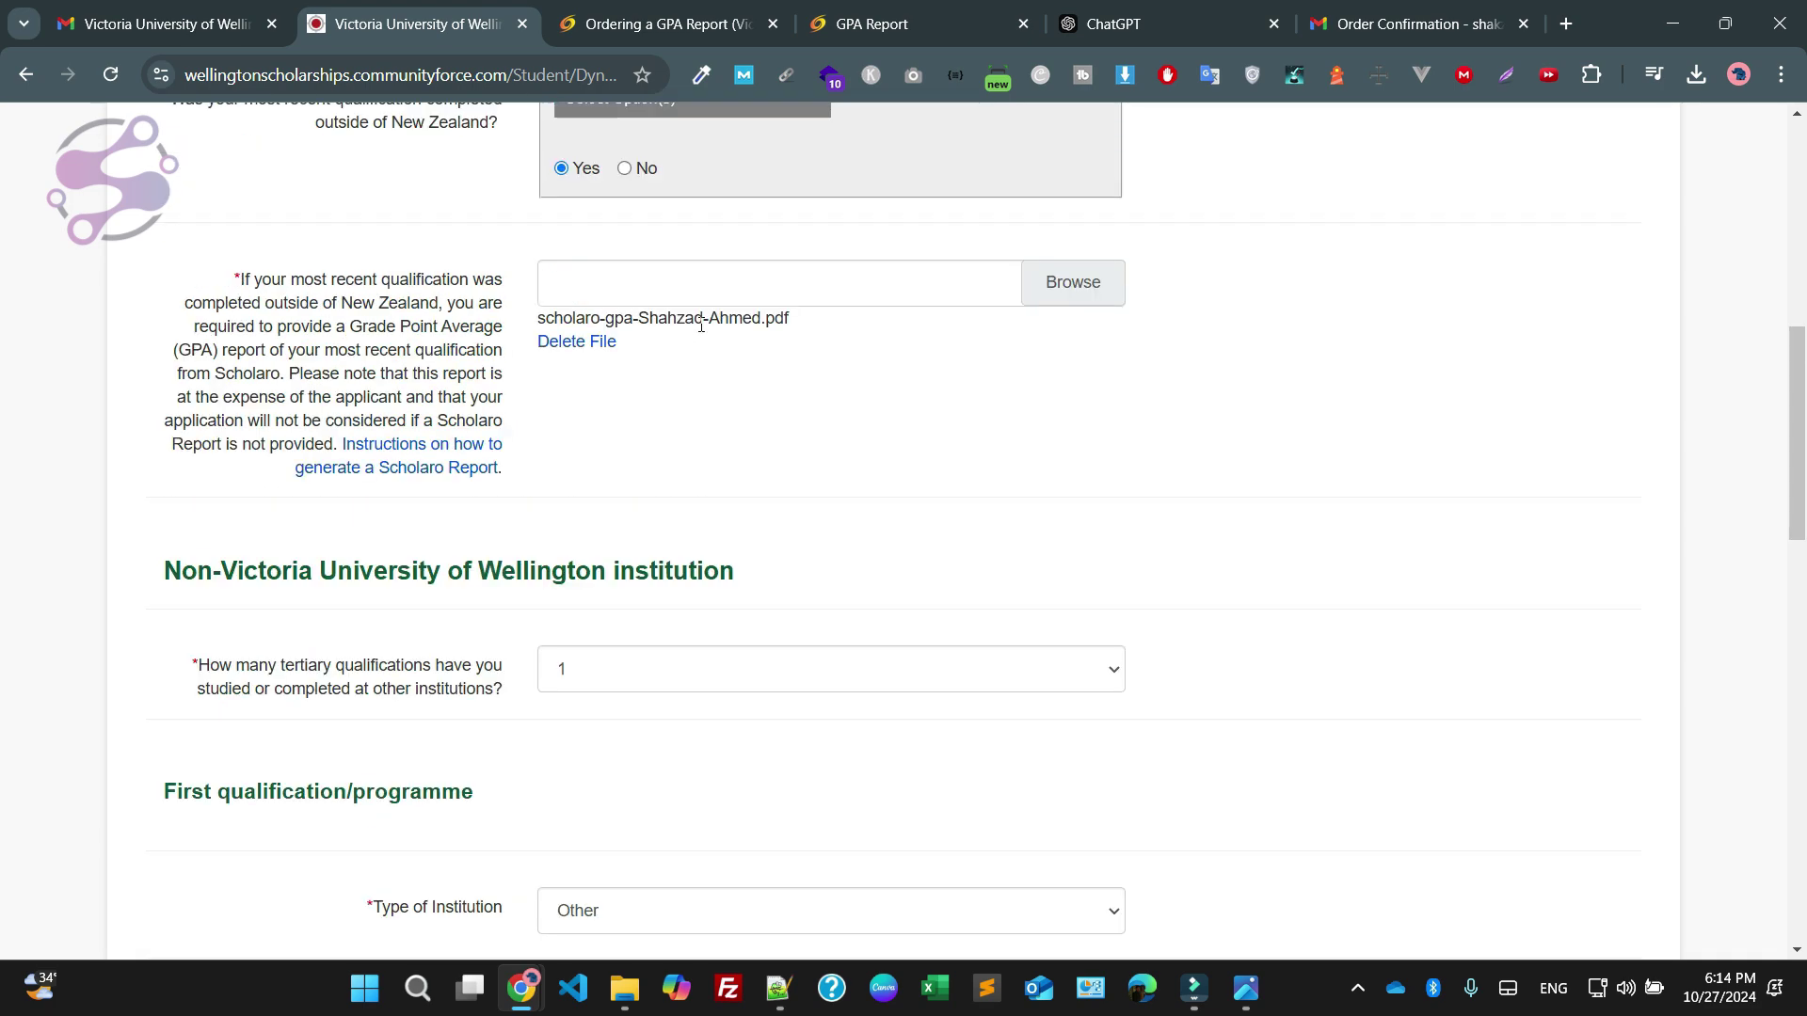
key("alt+Left")
key("alt+Left")
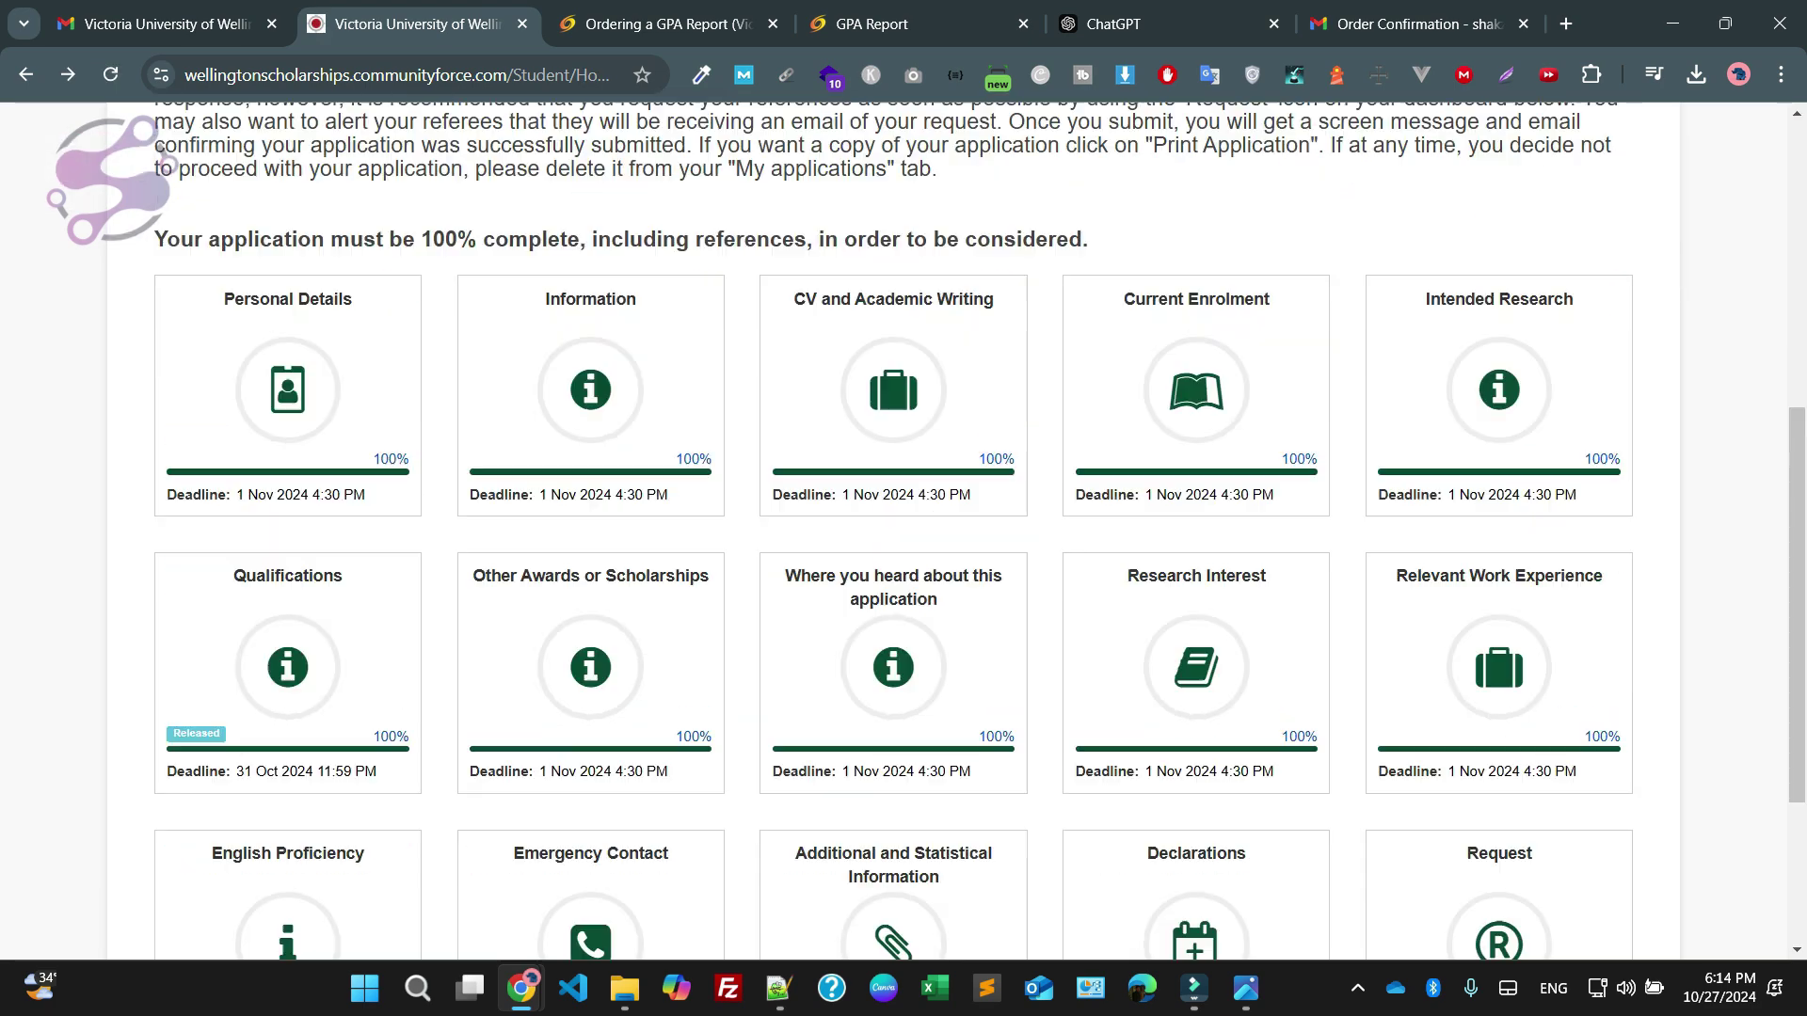
left_click(1322, 306)
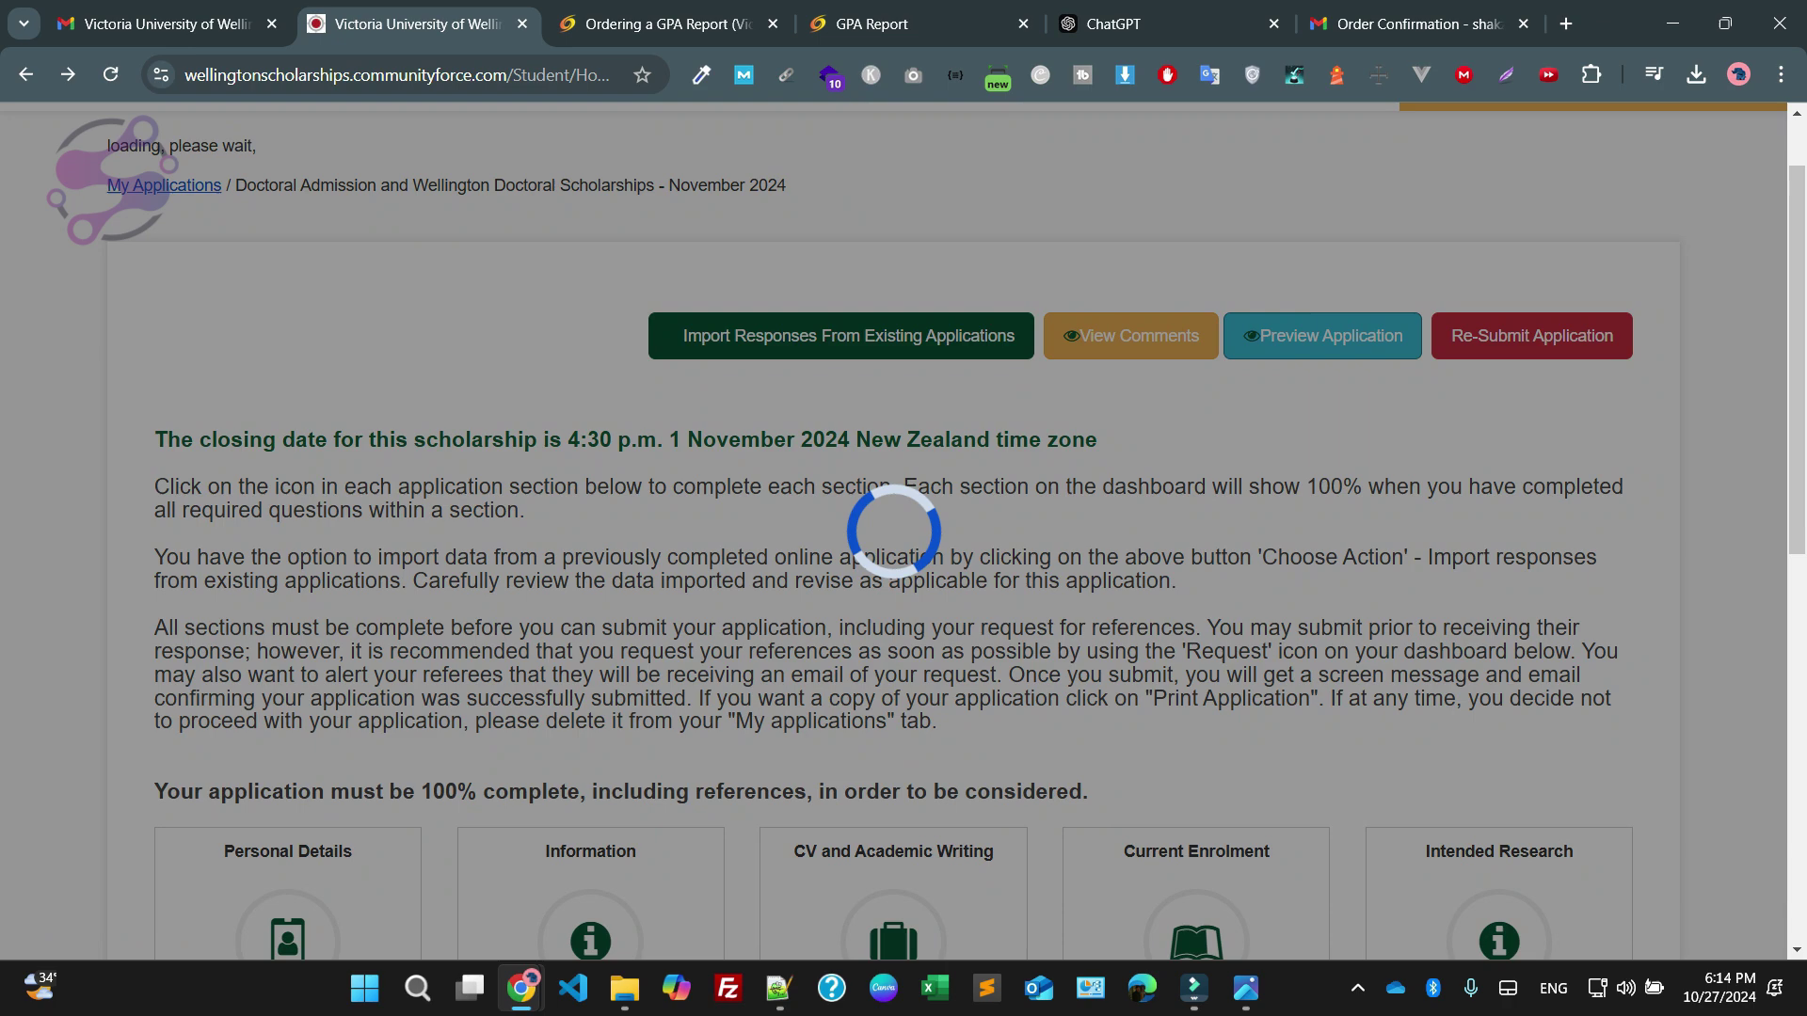
scroll(800, 527, "down", 15)
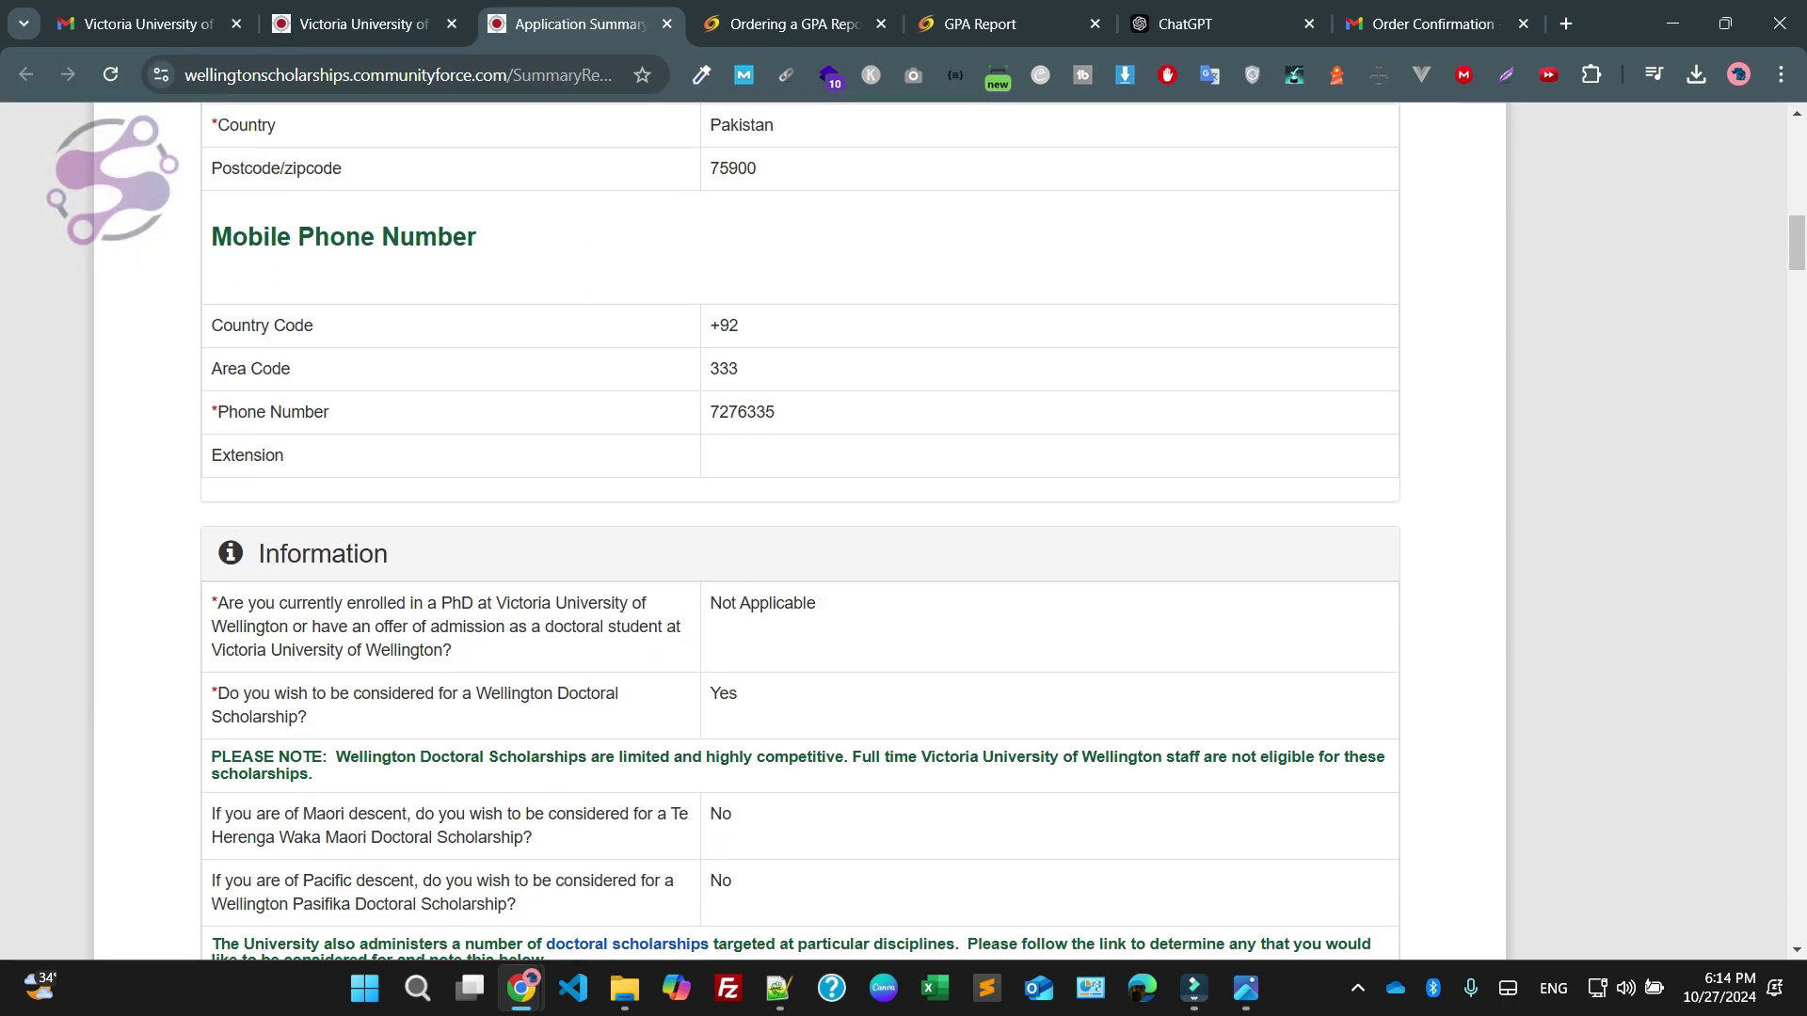
scroll(534, 571, "down", 1)
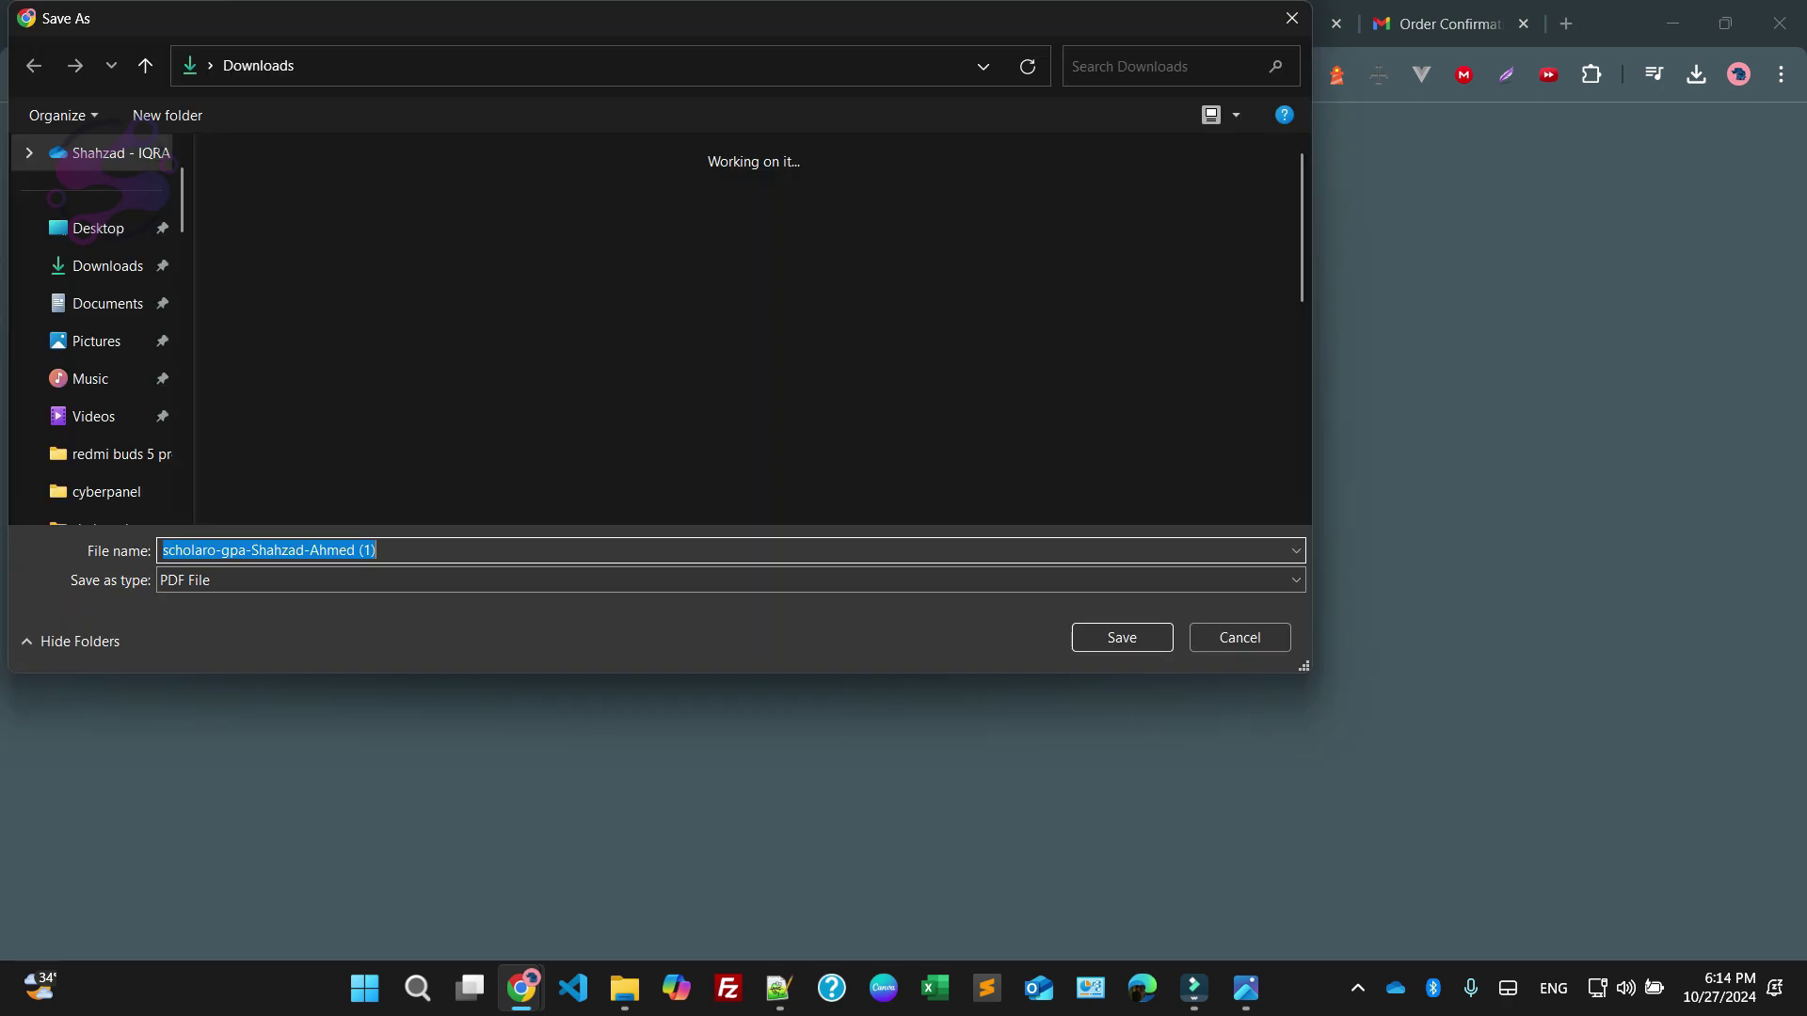
Download and open the attached GPA report PDF to verify it, then return to the dashboard
left_click(1122, 637)
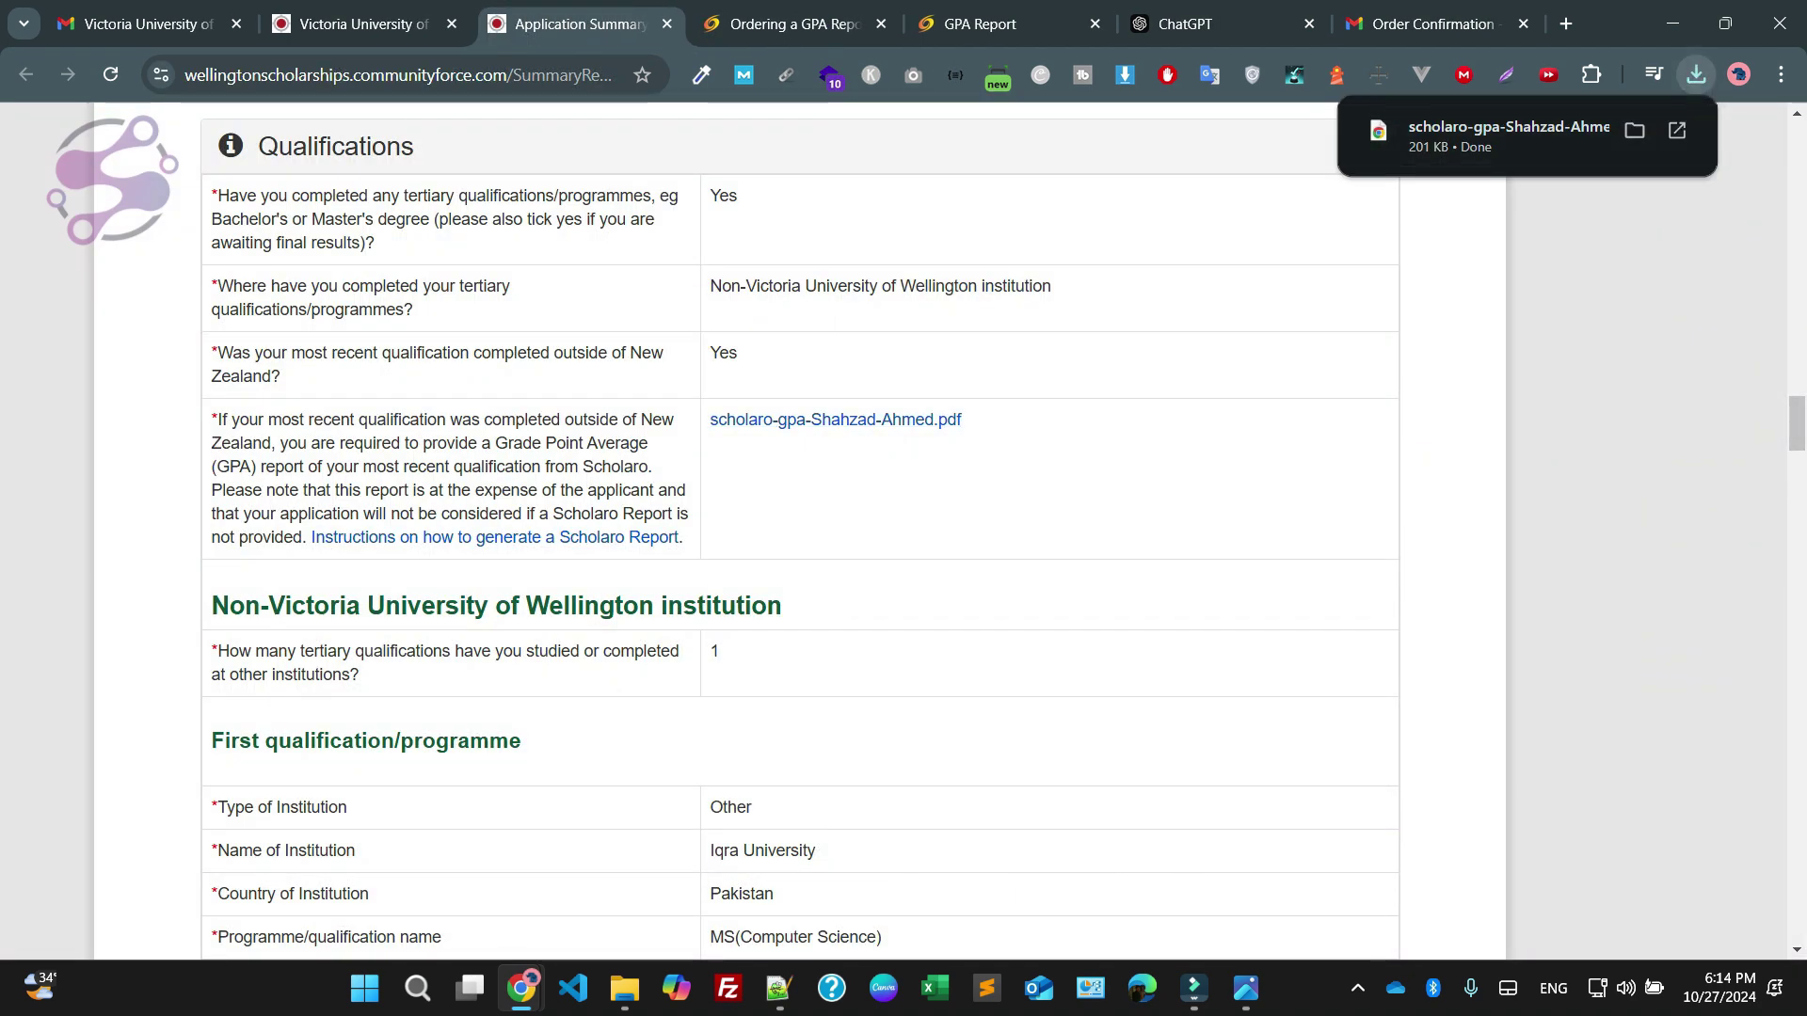
left_click(1506, 137)
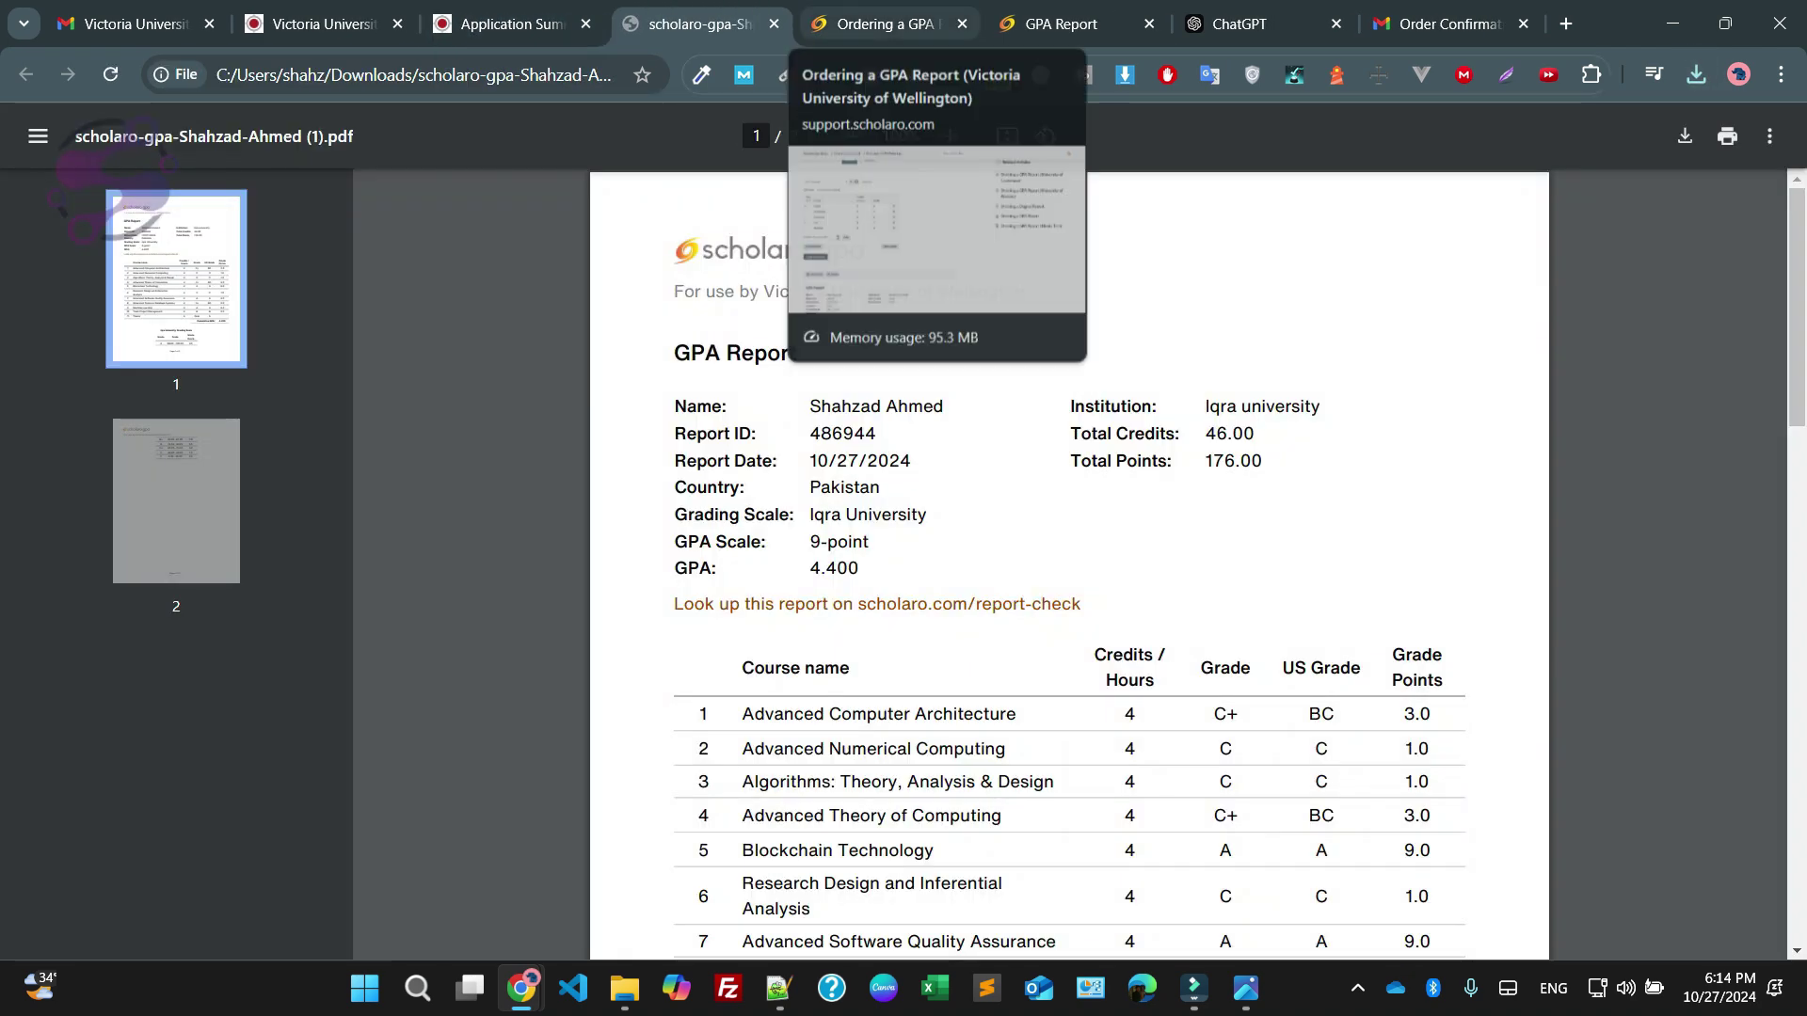
left_click(773, 23)
scroll(800, 527, "up", 20)
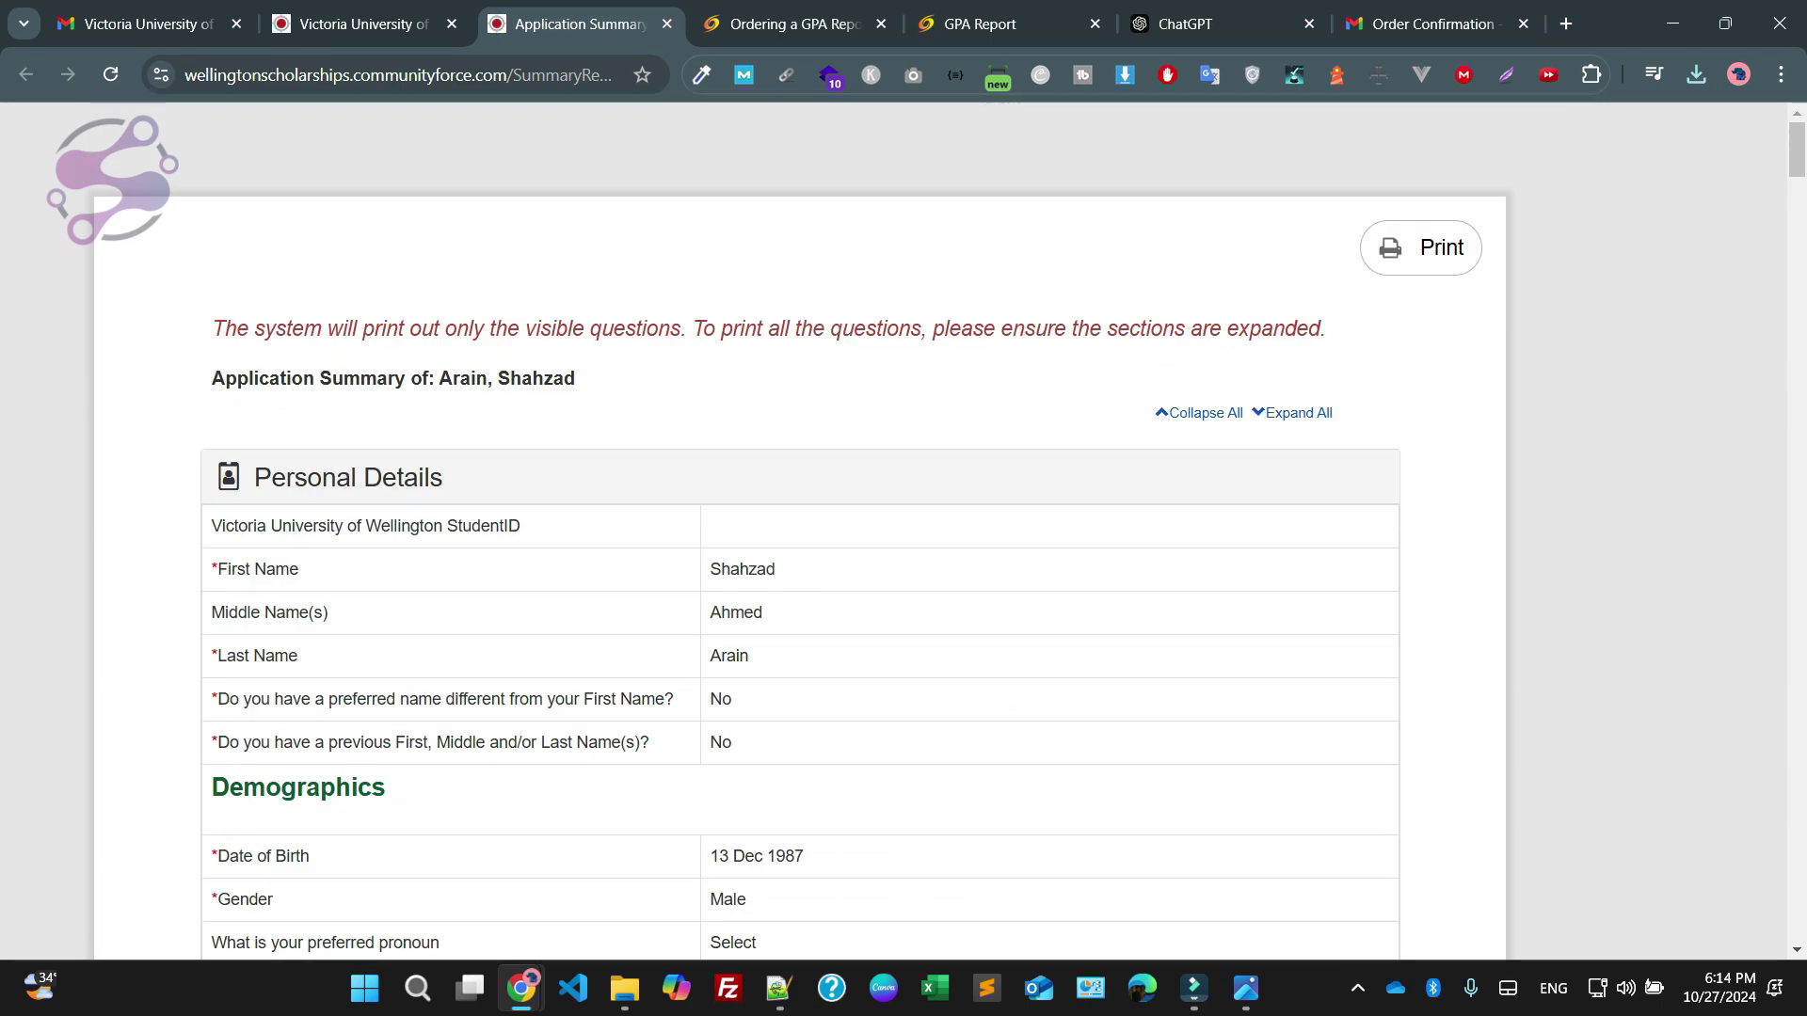
key("ctrl+shift+Tab")
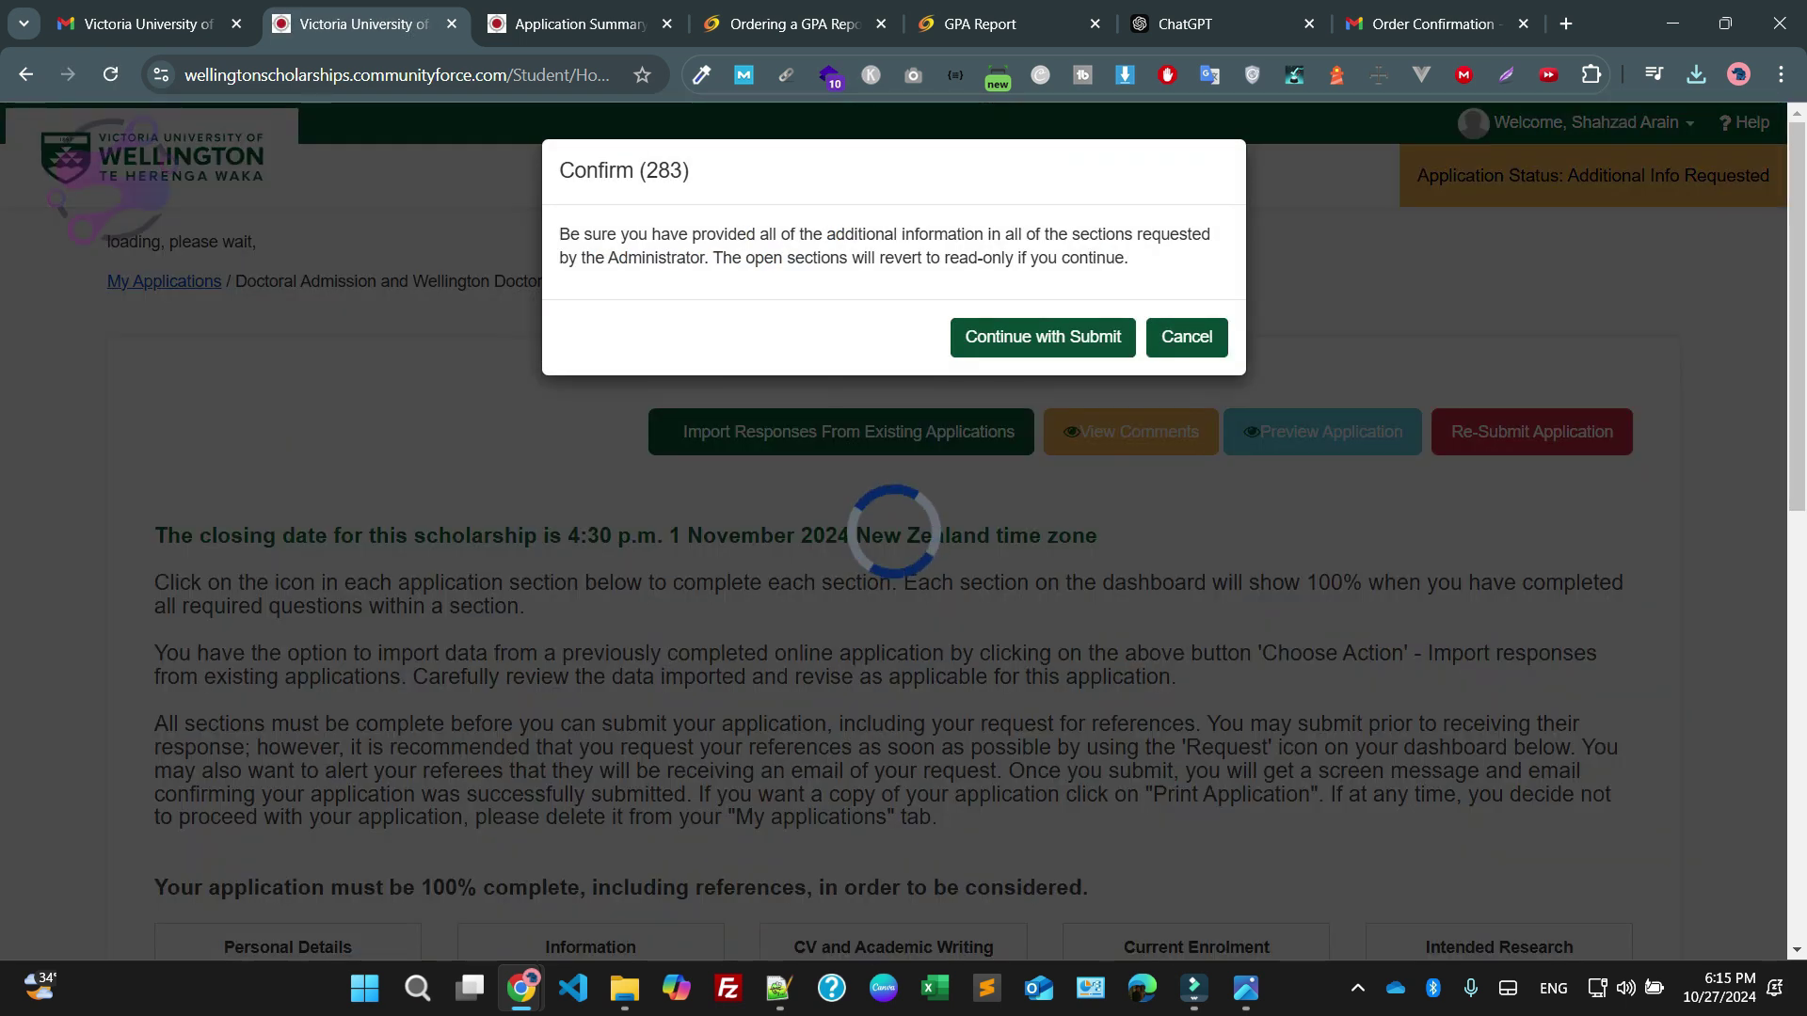
Confirm with Continue with Submit and acknowledge the Status Update notice
key("Return")
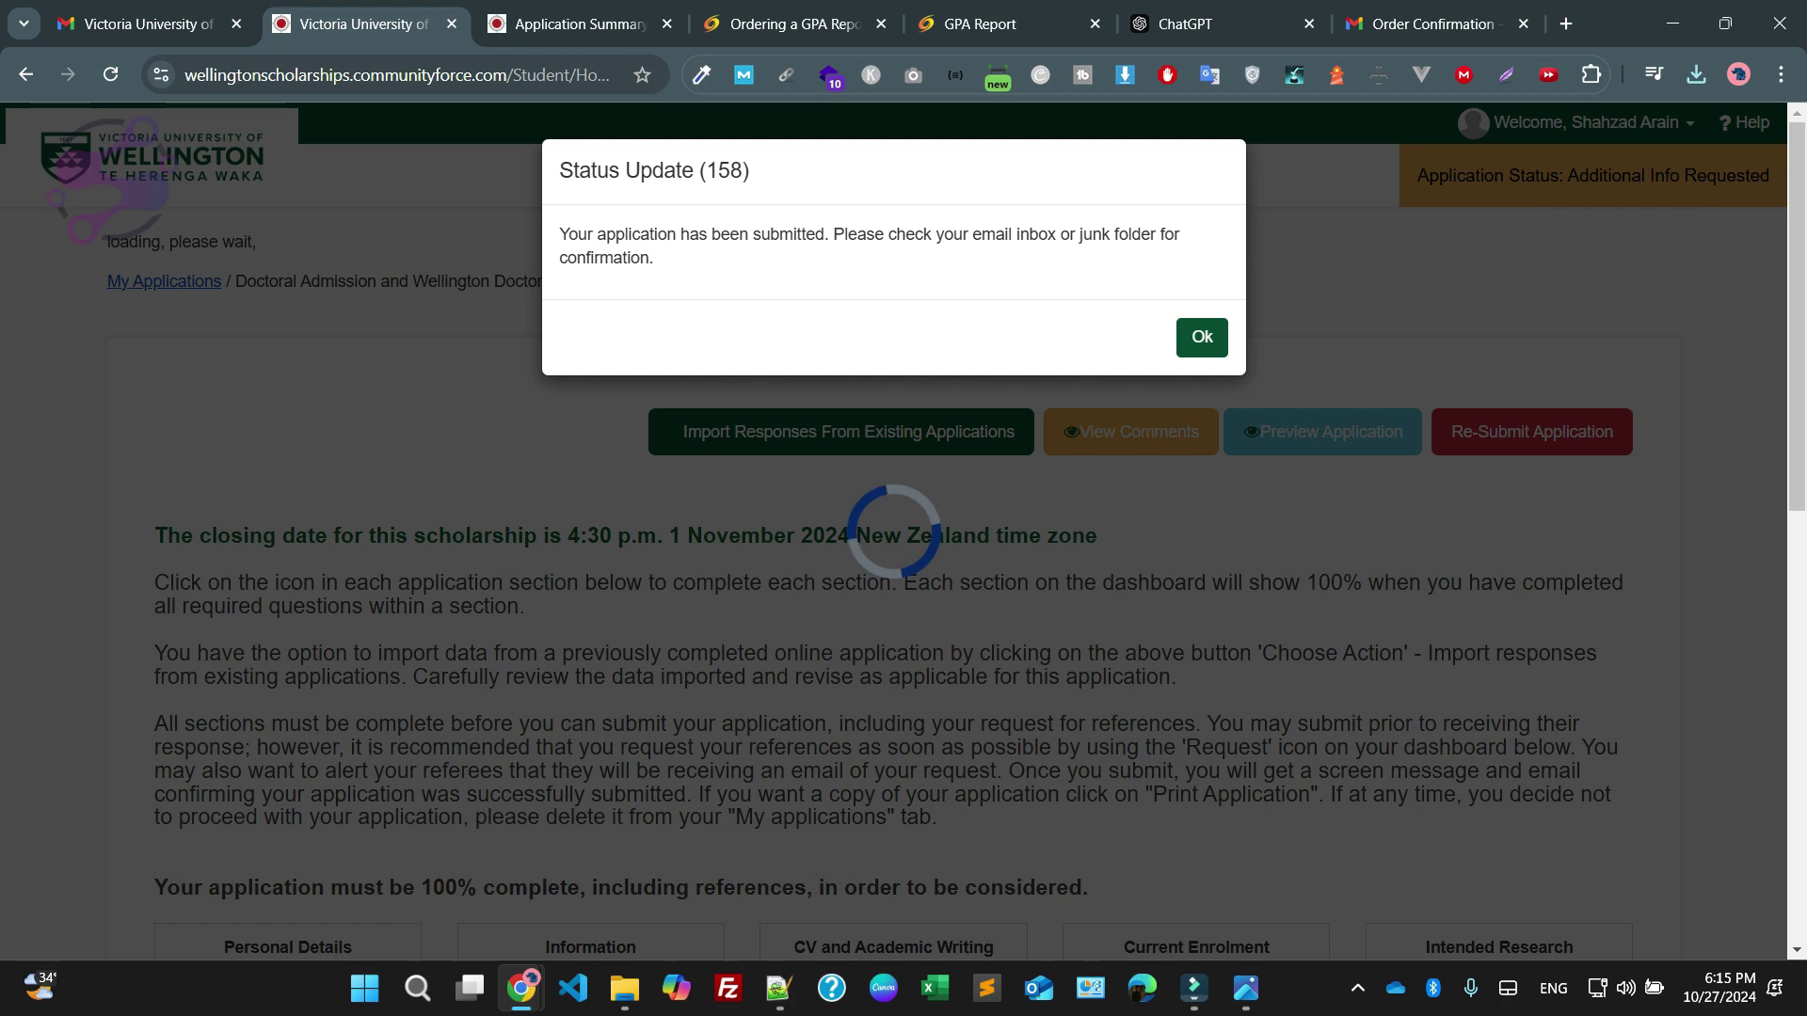
key("Return")
scroll(903, 526, "down", 2)
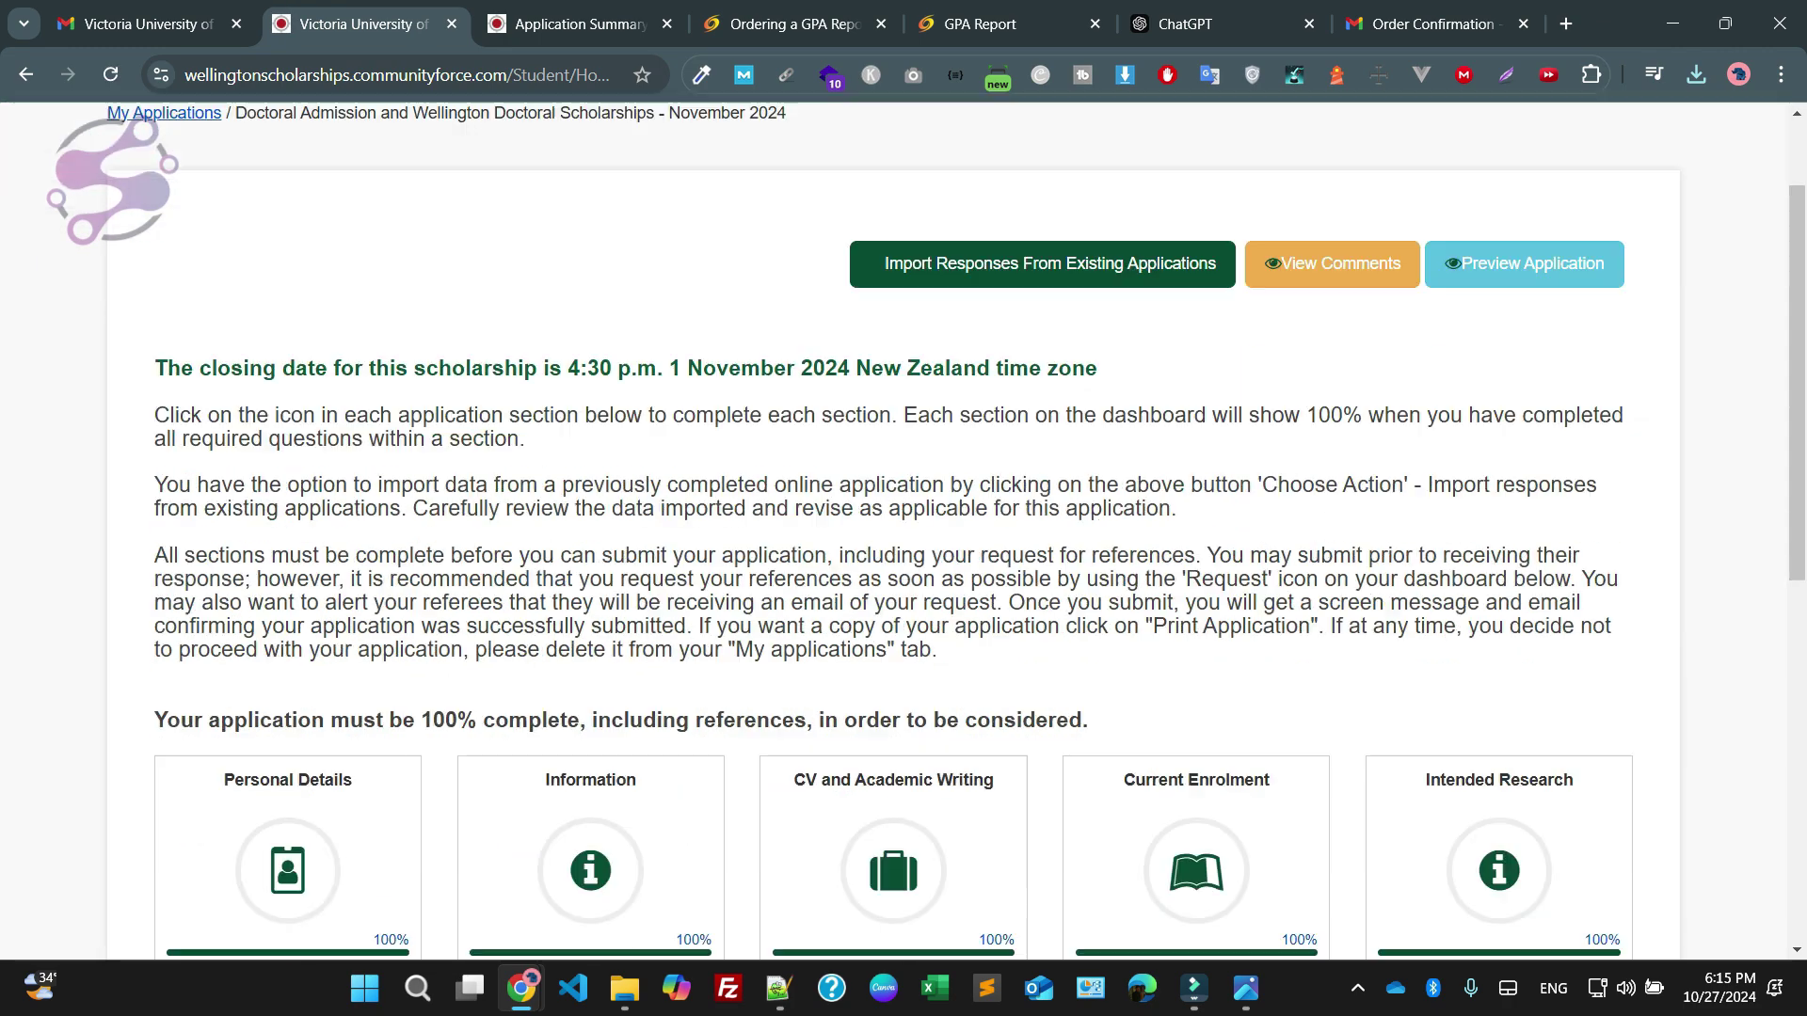
scroll(903, 527, "down", 8)
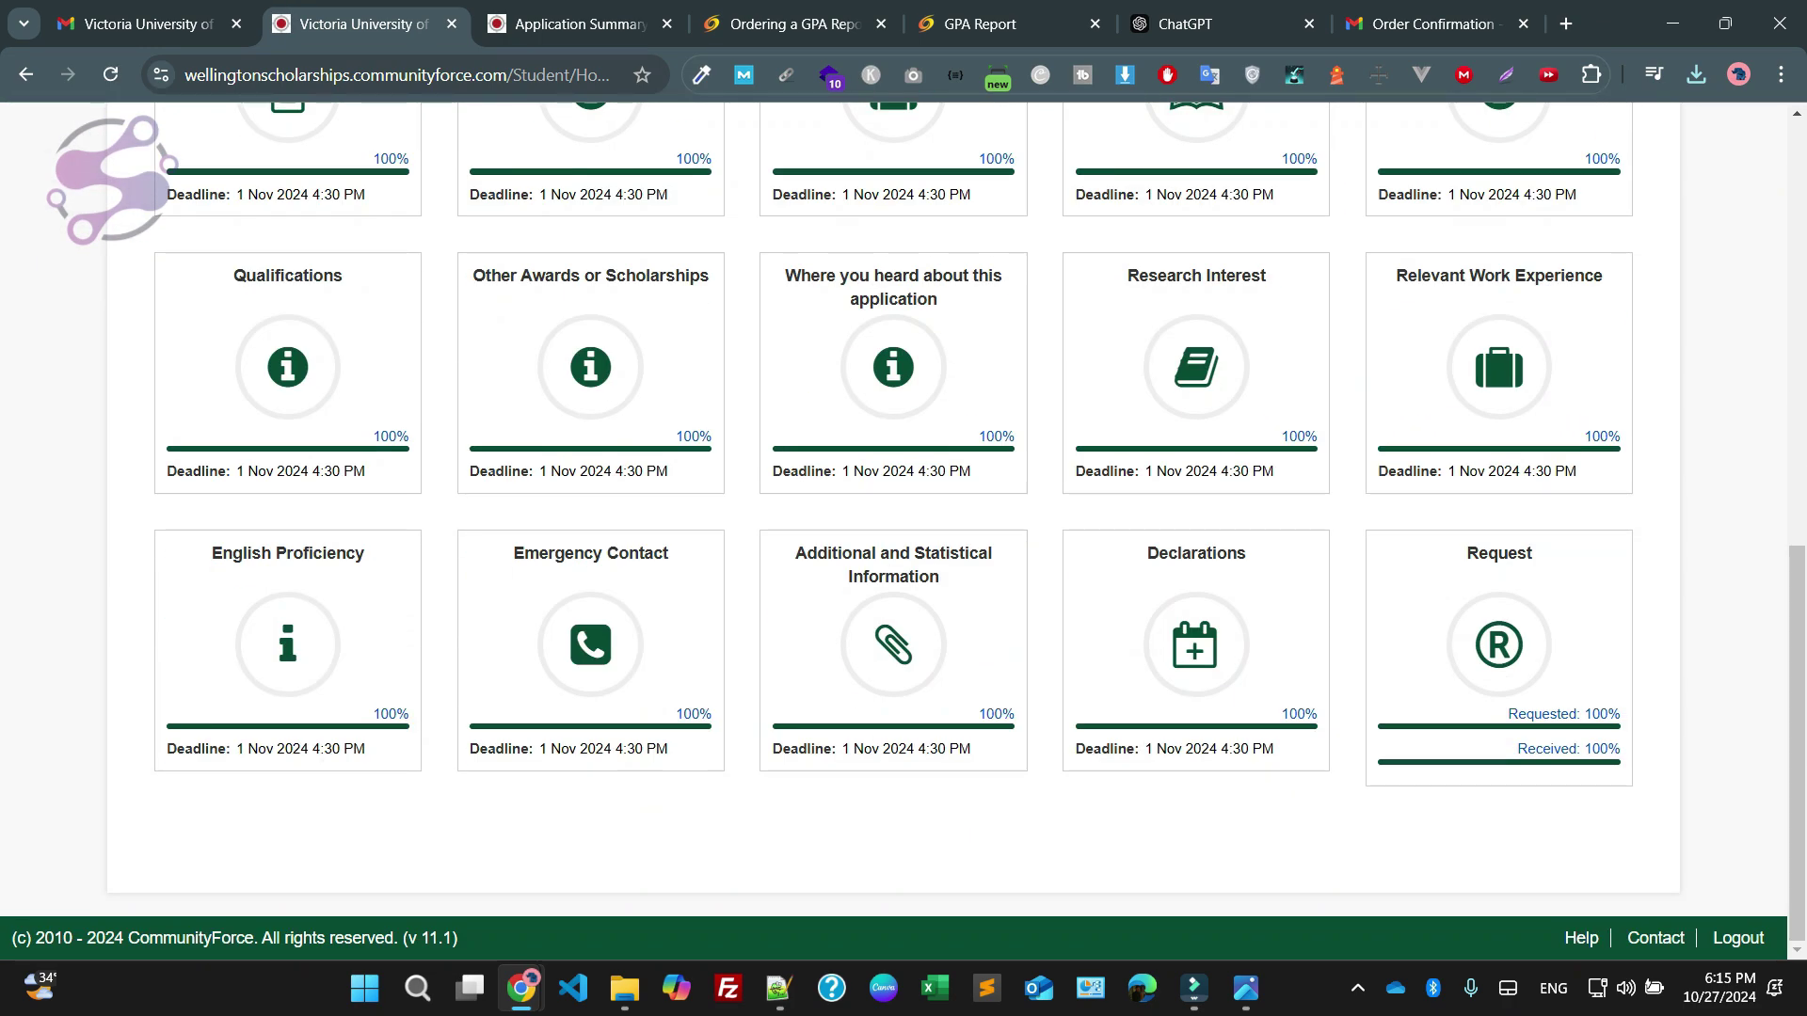